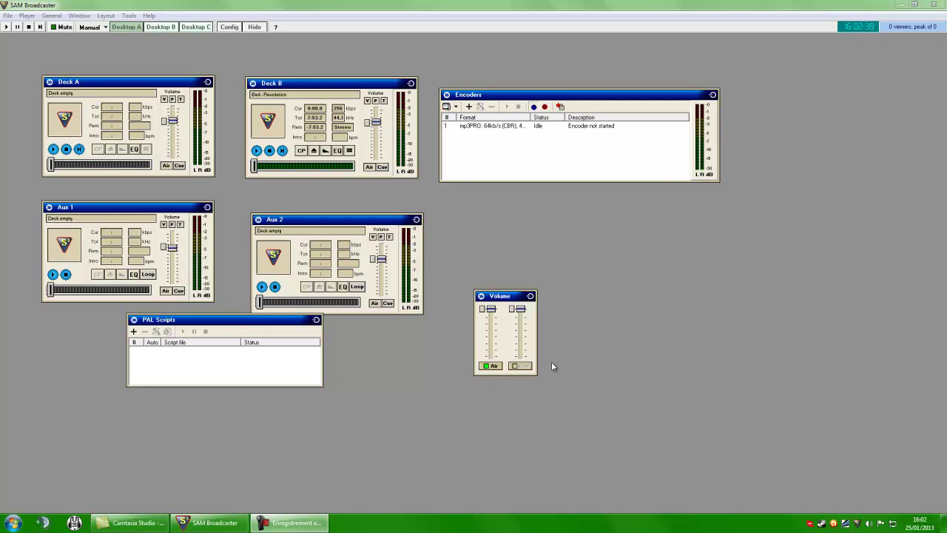
Step: Compare Desktops C, B and A, then show the Sound FX panel on Desktop A
{"action": "left_click", "coordinate": [277, 324]}
{"action": "left_click", "coordinate": [202, 26]}
{"action": "left_click", "coordinate": [160, 27]}
{"action": "left_click", "coordinate": [123, 28]}
{"action": "left_click", "coordinate": [71, 17]}
{"action": "left_click", "coordinate": [93, 175]}
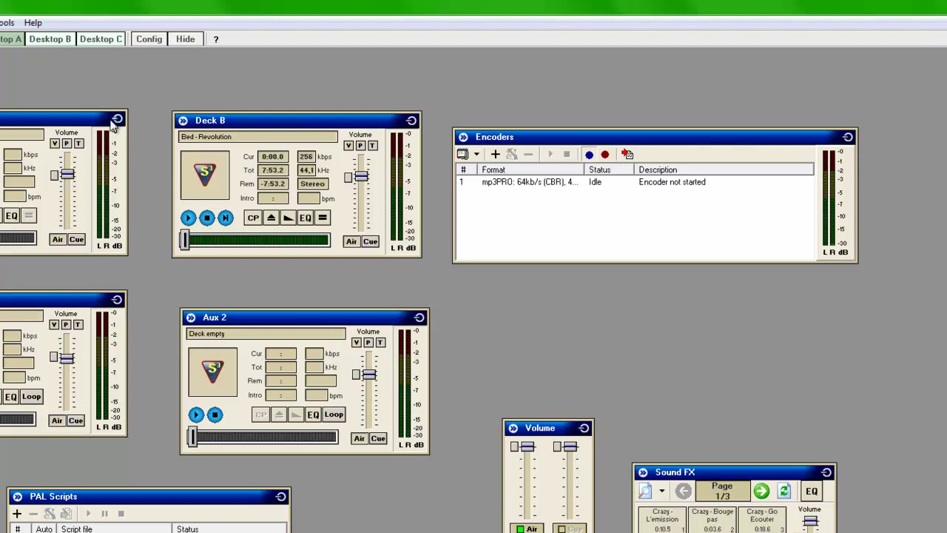
Step: Flip between Desktops B and C several times before returning to Desktop A
{"action": "left_click", "coordinate": [35, 41]}
{"action": "left_click", "coordinate": [105, 40]}
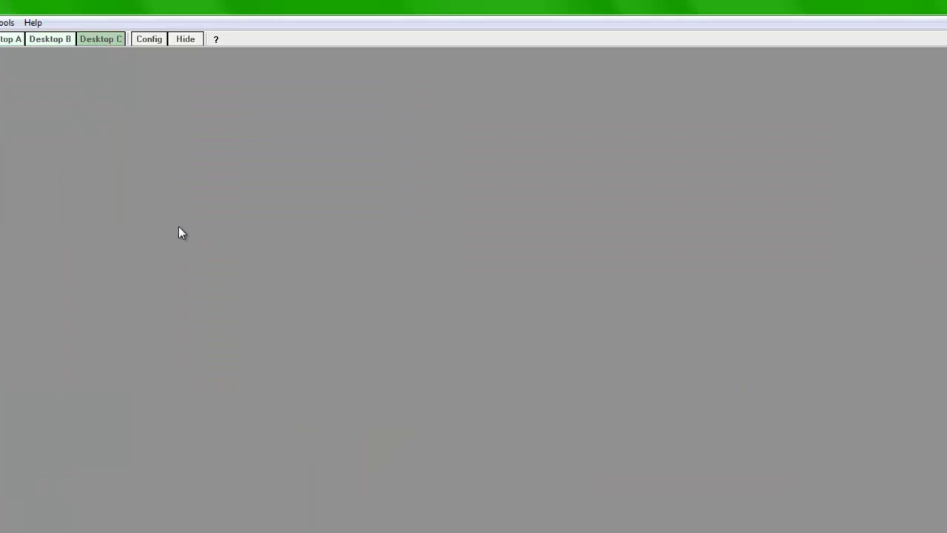
{"action": "left_click", "coordinate": [46, 41]}
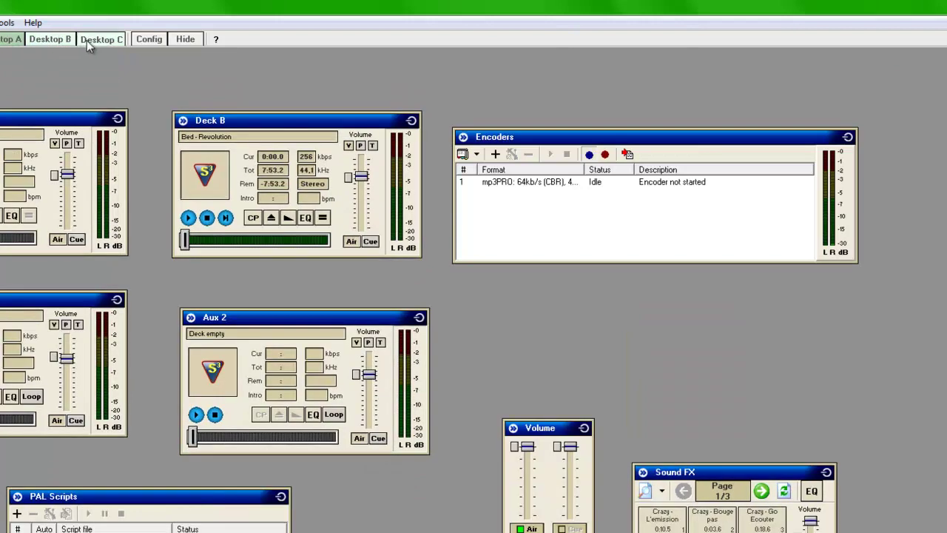
{"action": "left_click", "coordinate": [86, 40]}
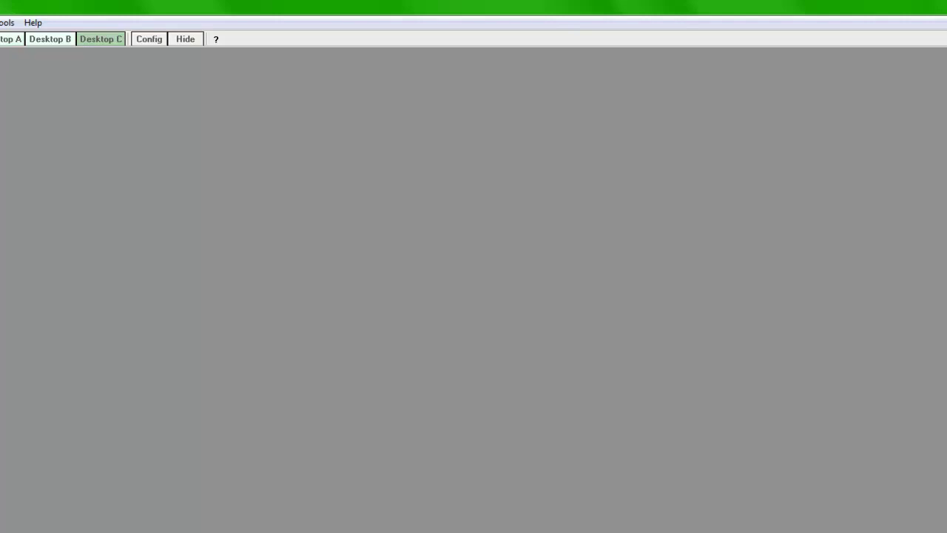
{"action": "left_click", "coordinate": [51, 41]}
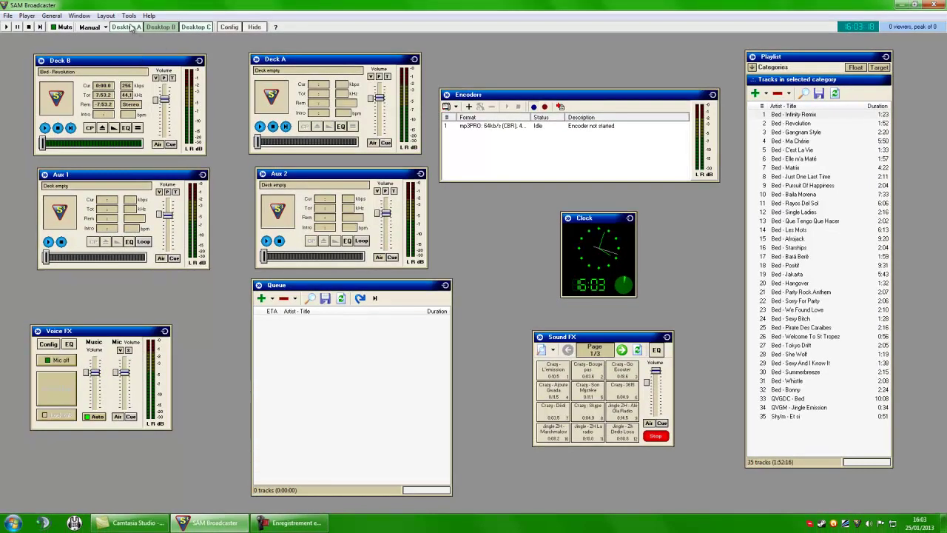
{"action": "left_click", "coordinate": [8, 40]}
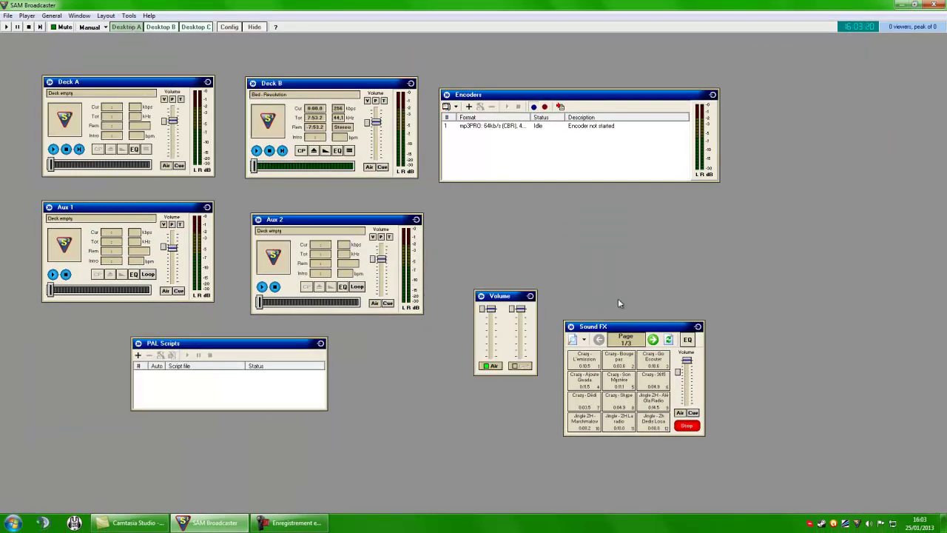
Step: Close PAL Scripts, Aux 1, Deck A, Deck B, Aux 2, Volume, Sound FX and Encoders
{"action": "left_click", "coordinate": [320, 343]}
{"action": "left_click", "coordinate": [207, 207]}
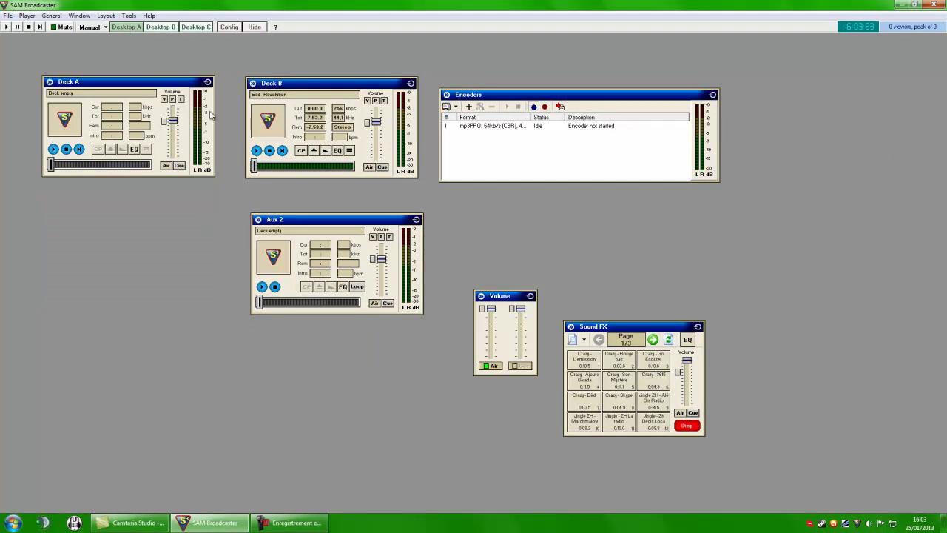
{"action": "left_click", "coordinate": [208, 82]}
{"action": "left_click", "coordinate": [410, 83]}
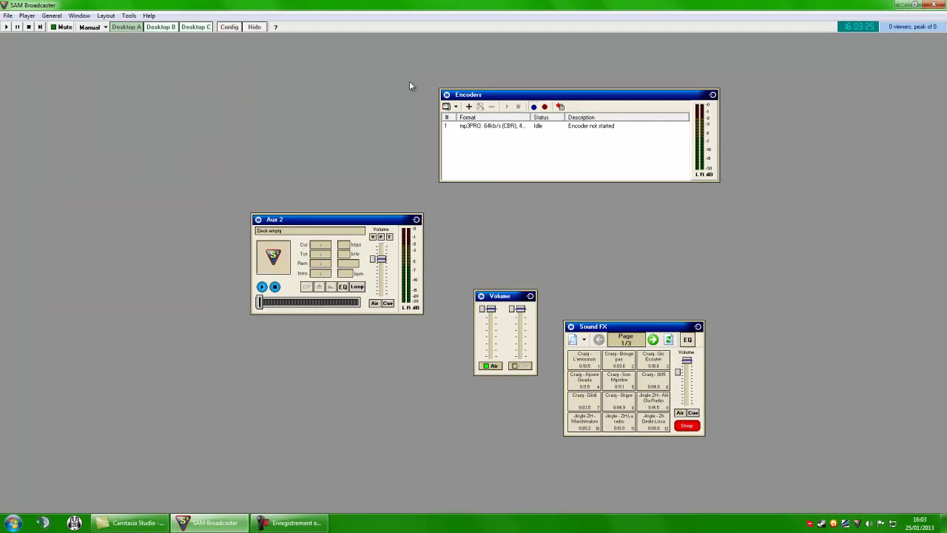
{"action": "left_click", "coordinate": [415, 220]}
{"action": "left_click", "coordinate": [530, 296]}
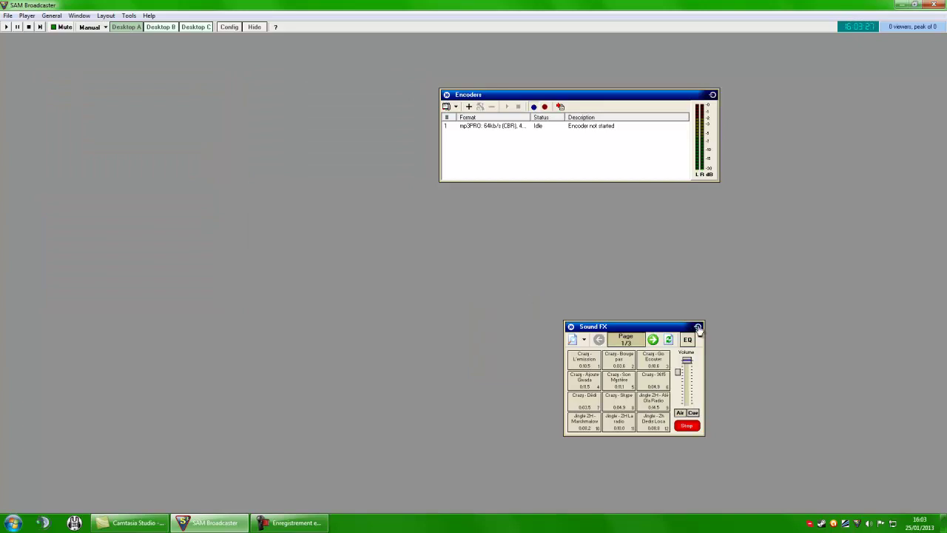
{"action": "left_click", "coordinate": [698, 326]}
{"action": "left_click", "coordinate": [712, 95]}
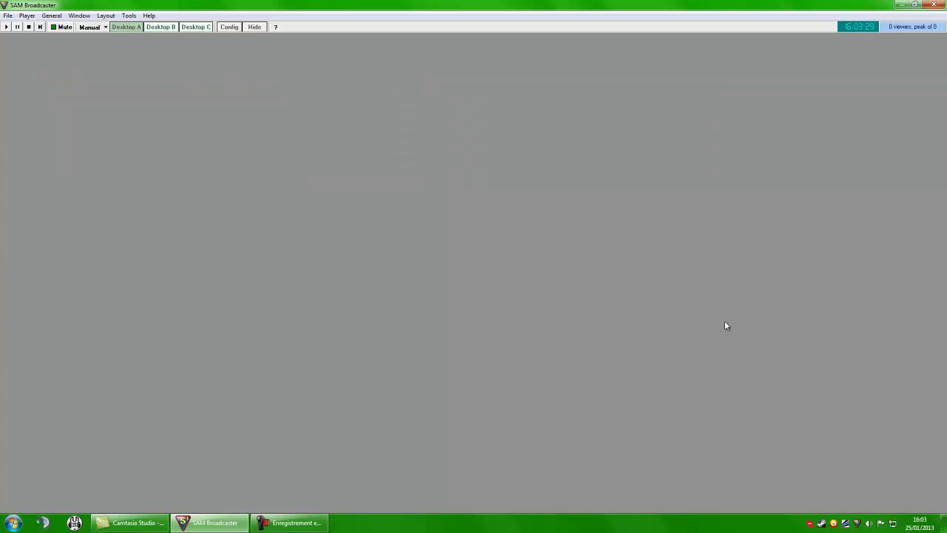
Step: Restore the Deck A and Deck B players from the Window menu
{"action": "left_click", "coordinate": [87, 18]}
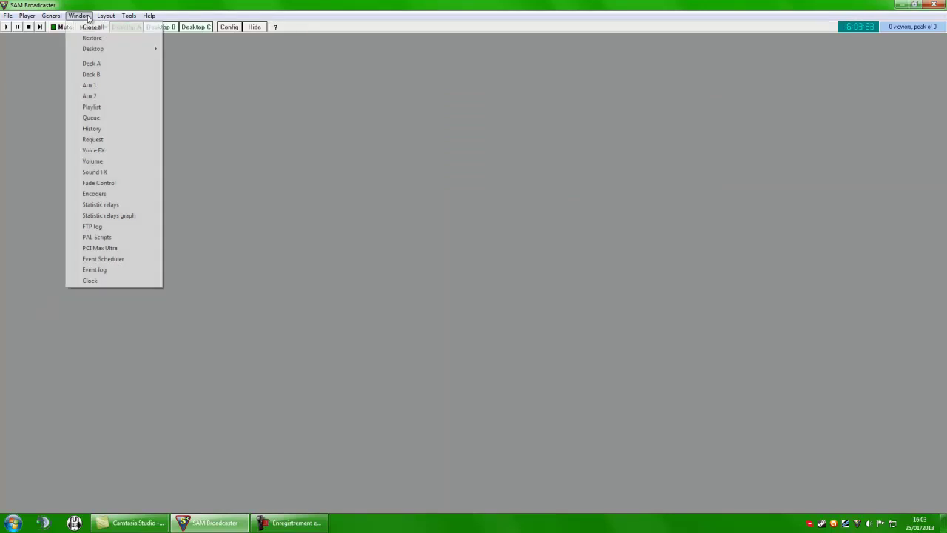
{"action": "left_click", "coordinate": [72, 64]}
{"action": "left_click", "coordinate": [79, 16]}
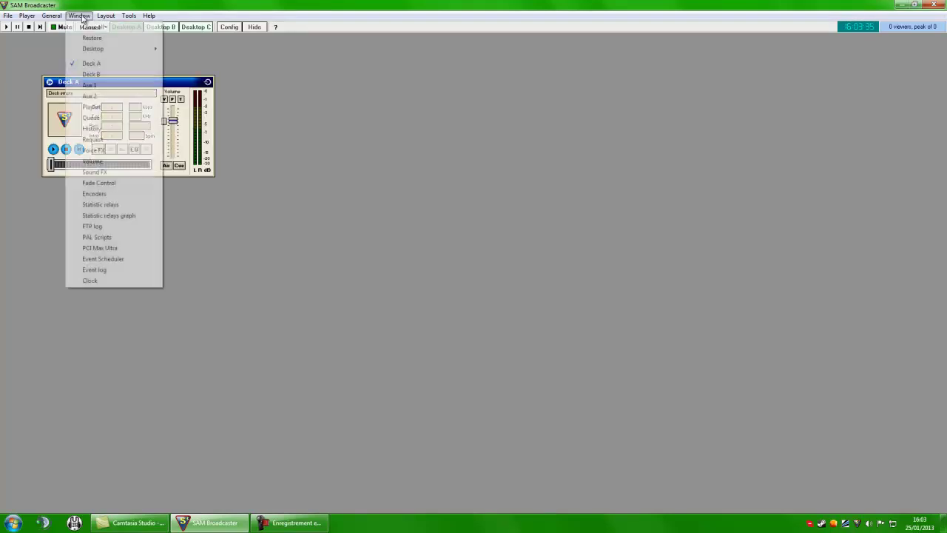
{"action": "left_click", "coordinate": [88, 76]}
{"action": "left_click_drag", "start_coordinate": [281, 85], "coordinate": [323, 96]}
Step: Test-play and stop Deck B, then arrange both decks at the upper left
{"action": "left_click", "coordinate": [291, 163]}
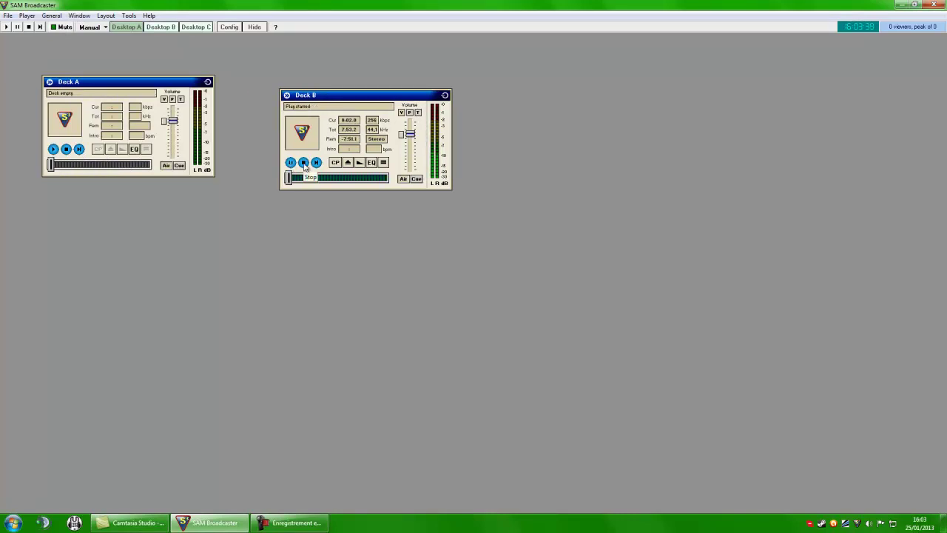
{"action": "left_click", "coordinate": [303, 163]}
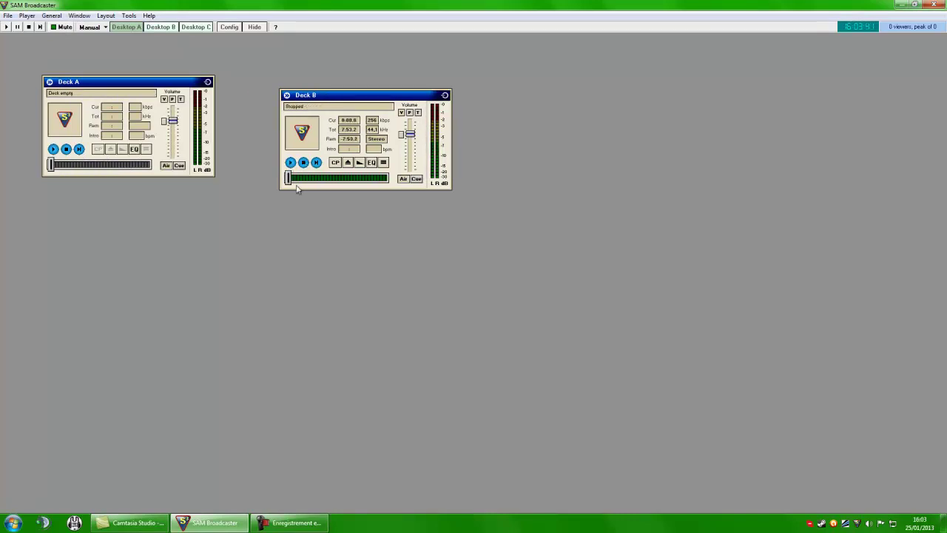
{"action": "left_click_drag", "start_coordinate": [120, 83], "coordinate": [161, 114]}
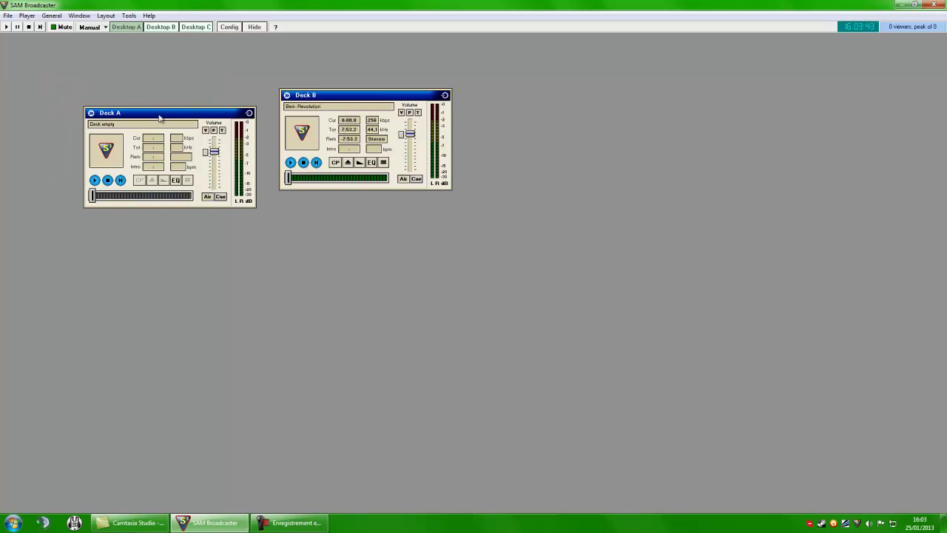
{"action": "left_click_drag", "start_coordinate": [343, 100], "coordinate": [363, 127]}
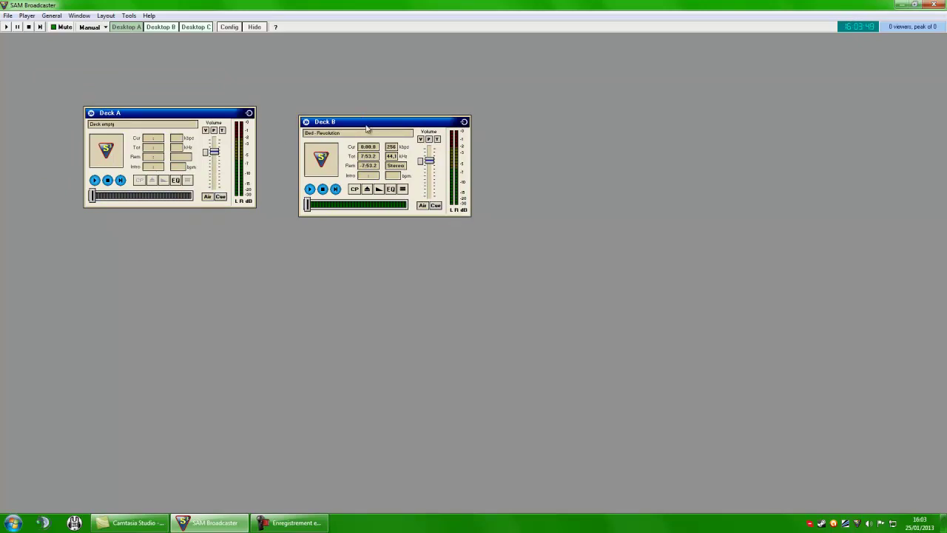
{"action": "left_click_drag", "start_coordinate": [329, 125], "coordinate": [71, 83]}
{"action": "left_click_drag", "start_coordinate": [216, 117], "coordinate": [370, 92]}
Step: On Desktop B, lower Deck B's volume, play and stop it, then raise the volume back
{"action": "left_click", "coordinate": [156, 28]}
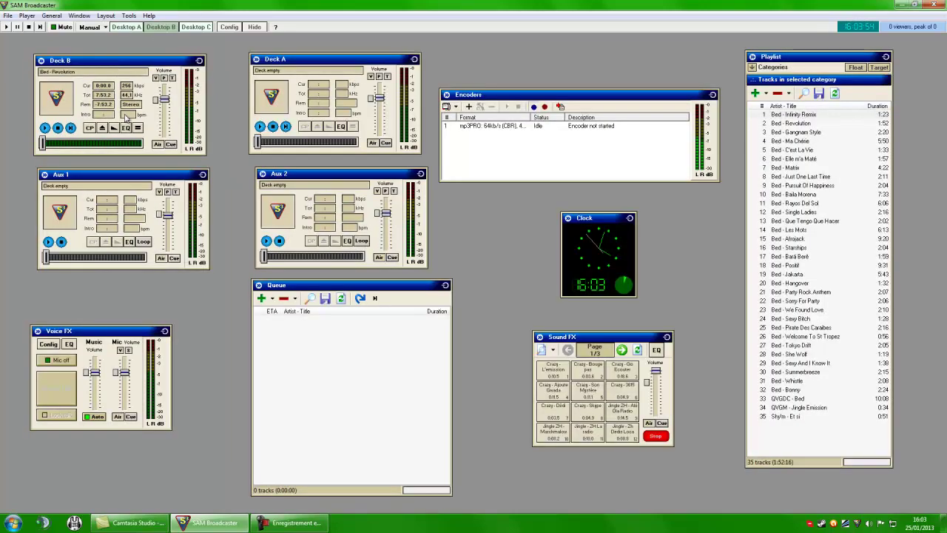
{"action": "left_click_drag", "start_coordinate": [81, 65], "coordinate": [77, 62]}
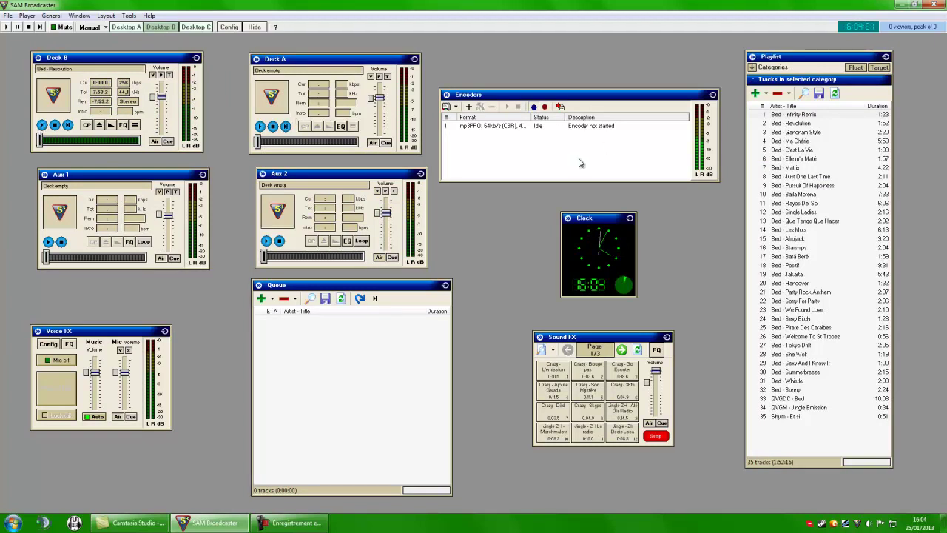
{"action": "left_click", "coordinate": [165, 126]}
{"action": "left_click", "coordinate": [43, 125]}
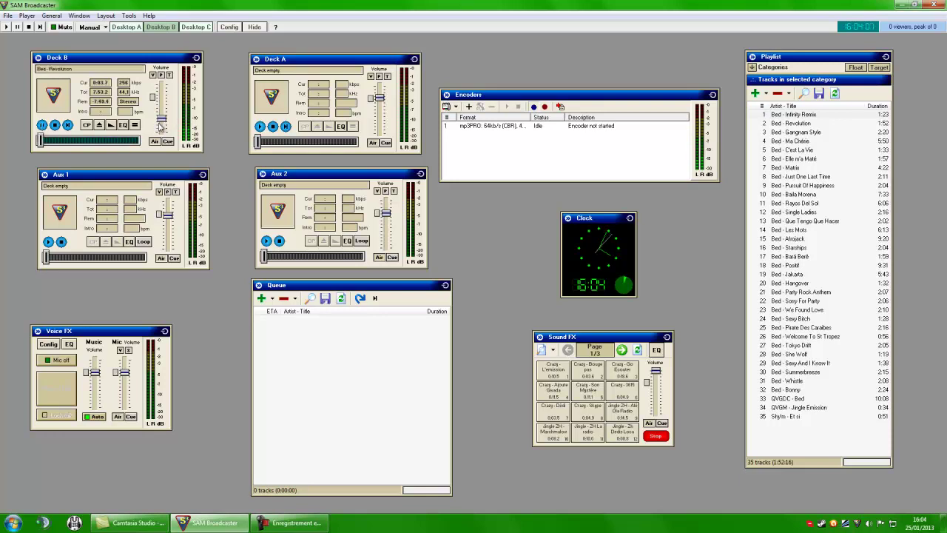
{"action": "left_click", "coordinate": [55, 125]}
{"action": "left_click_drag", "start_coordinate": [162, 118], "coordinate": [162, 96]}
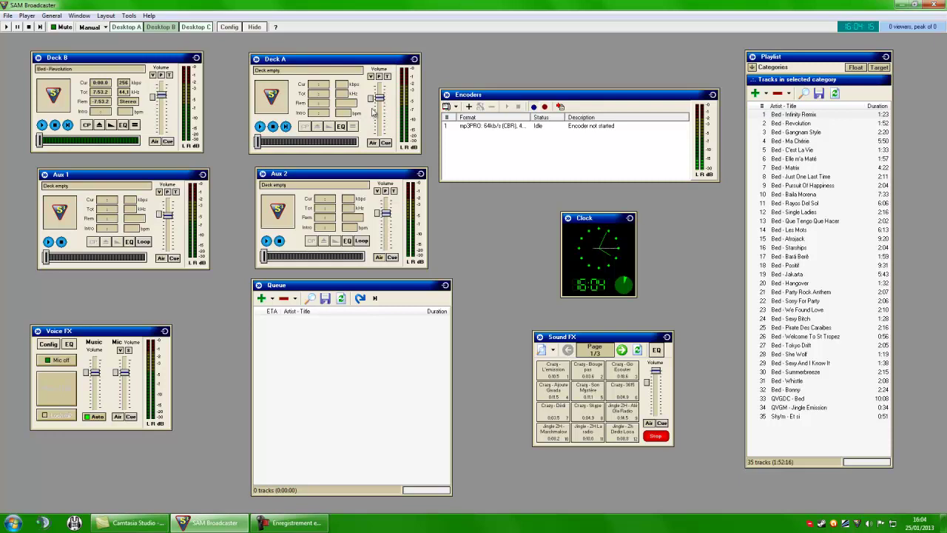
Step: Nudge the Deck A, Aux 1 and Aux 2 windows into place
{"action": "mouse_move", "coordinate": [303, 60]}
{"action": "left_mouse_down"}
{"action": "mouse_move", "coordinate": [310, 49]}
{"action": "mouse_move", "coordinate": [304, 64]}
{"action": "mouse_move", "coordinate": [319, 59]}
{"action": "left_mouse_up"}
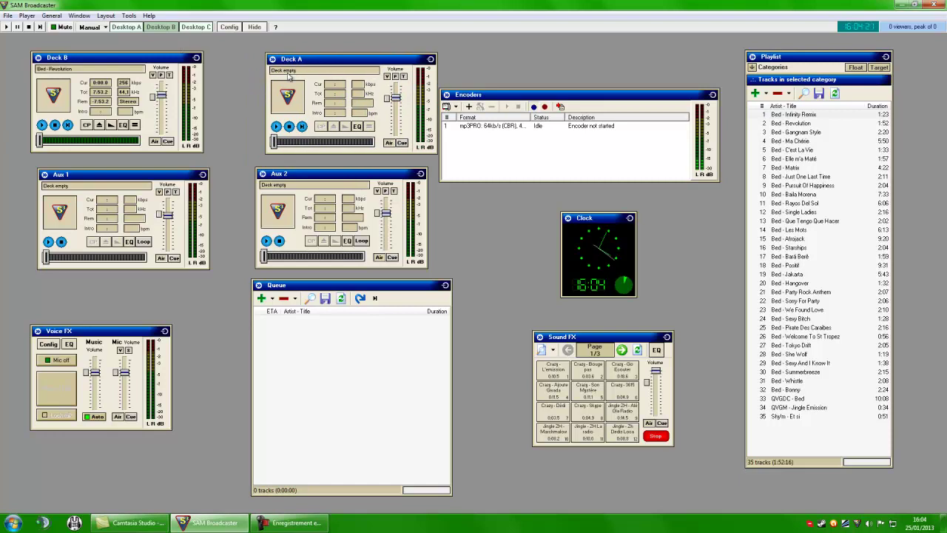
{"action": "left_click_drag", "start_coordinate": [130, 177], "coordinate": [133, 180]}
{"action": "mouse_move", "coordinate": [300, 174]}
{"action": "left_mouse_down"}
{"action": "mouse_move", "coordinate": [302, 181]}
{"action": "mouse_move", "coordinate": [294, 173]}
{"action": "left_mouse_up"}
Step: Add Envole-Moi, Antiheroes and Party Ain't Over to the Queue
{"action": "left_click", "coordinate": [261, 299]}
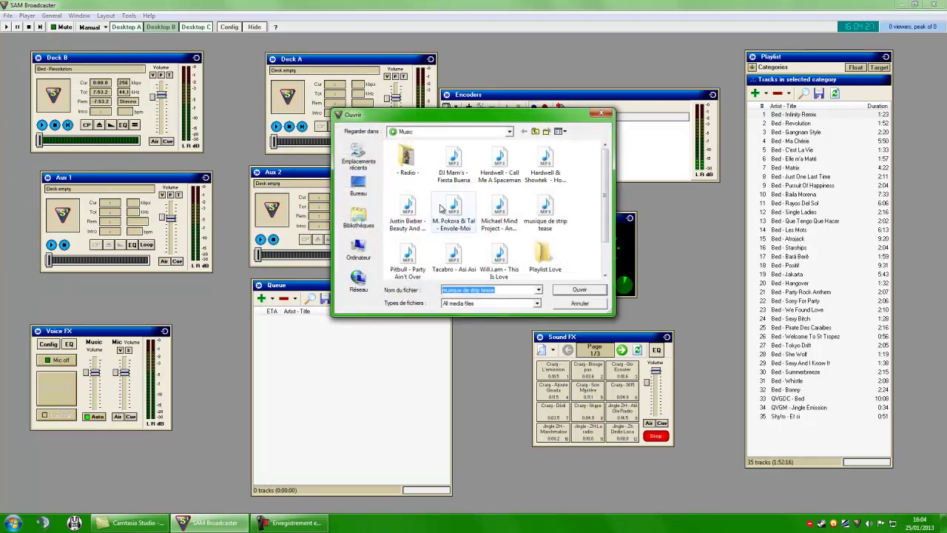
{"action": "key", "text": "Return"}
{"action": "left_click", "coordinate": [261, 299]}
{"action": "key", "text": "Right"}
{"action": "key", "text": "Return"}
{"action": "left_click", "coordinate": [261, 299]}
{"action": "left_click", "coordinate": [359, 218]}
{"action": "key", "text": "Return"}
Step: Drag the queued tracks into Deck A, Aux 1 and Aux 2
{"action": "left_click", "coordinate": [326, 319]}
{"action": "left_click_drag", "start_coordinate": [315, 127], "coordinate": [316, 127]}
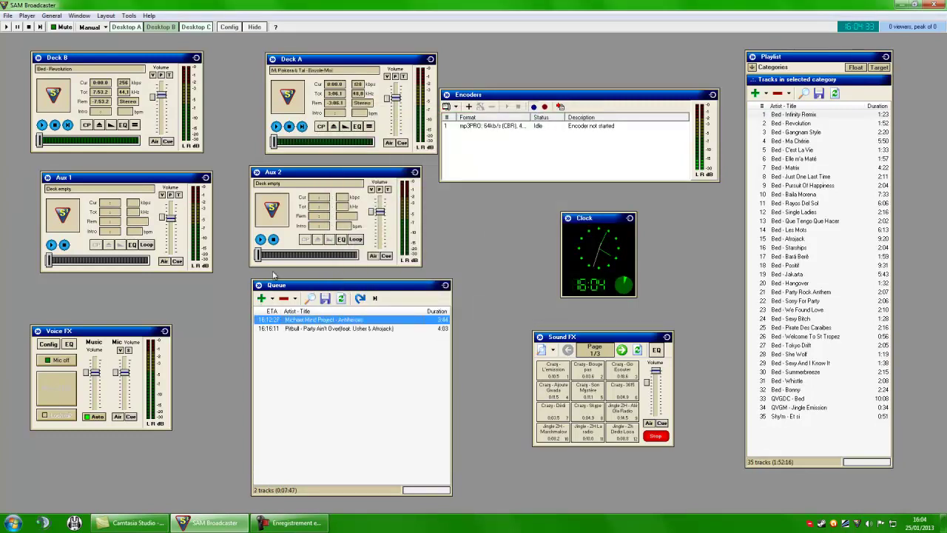
{"action": "left_click_drag", "start_coordinate": [291, 323], "coordinate": [126, 253]}
{"action": "left_click_drag", "start_coordinate": [291, 323], "coordinate": [299, 235]}
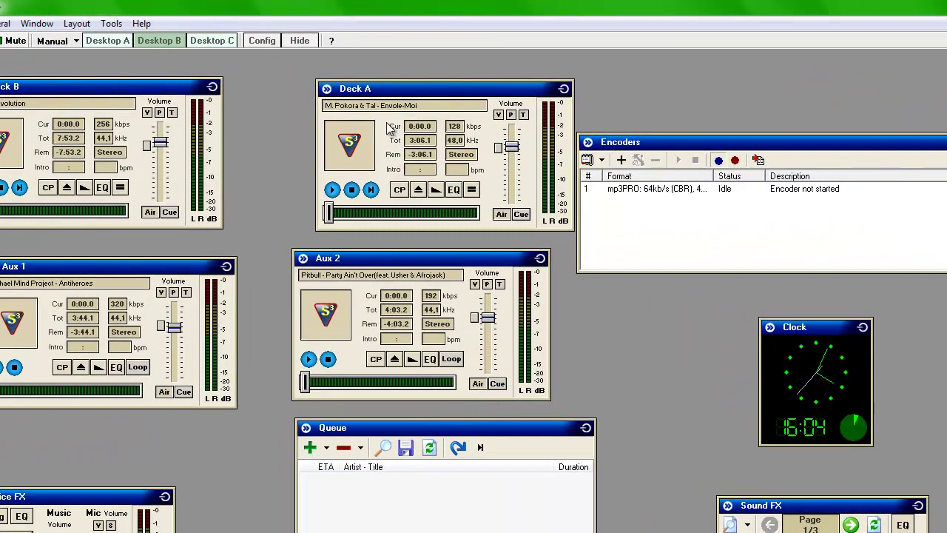
{"action": "left_click_drag", "start_coordinate": [409, 92], "coordinate": [385, 94]}
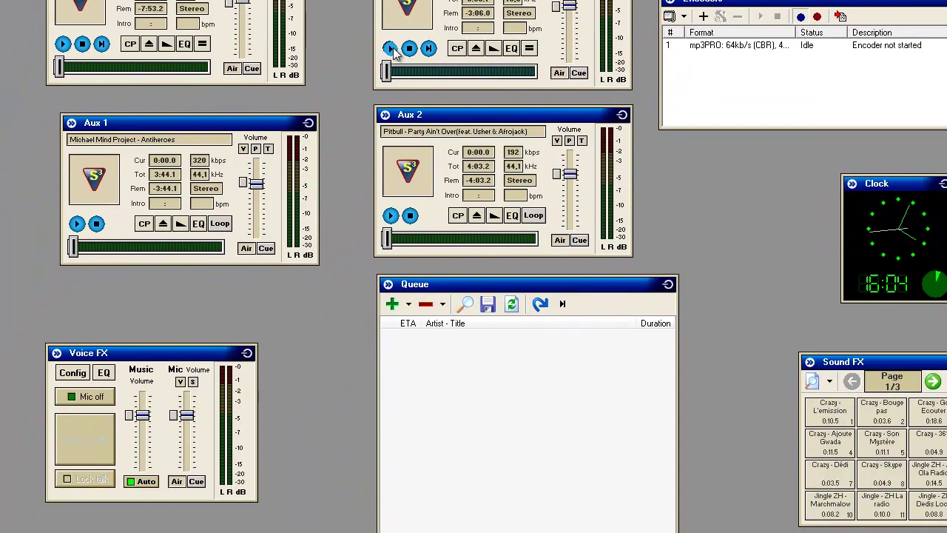
Step: Play Deck A, turn the Voice FX mic on and talk over it, then nudge Aux 2 and Deck A
{"action": "left_click", "coordinate": [392, 49]}
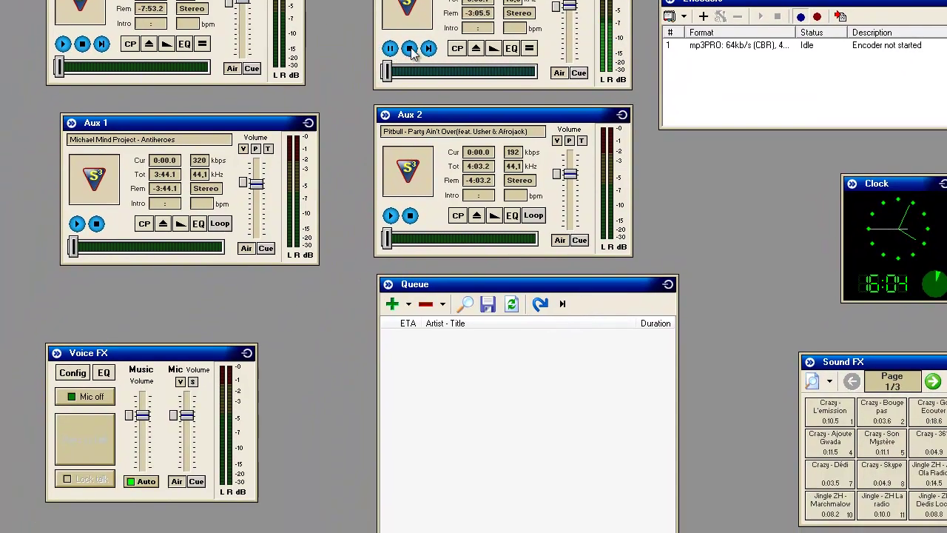
{"action": "left_click", "coordinate": [94, 396]}
{"action": "left_click_drag", "start_coordinate": [88, 440], "coordinate": [87, 441]}
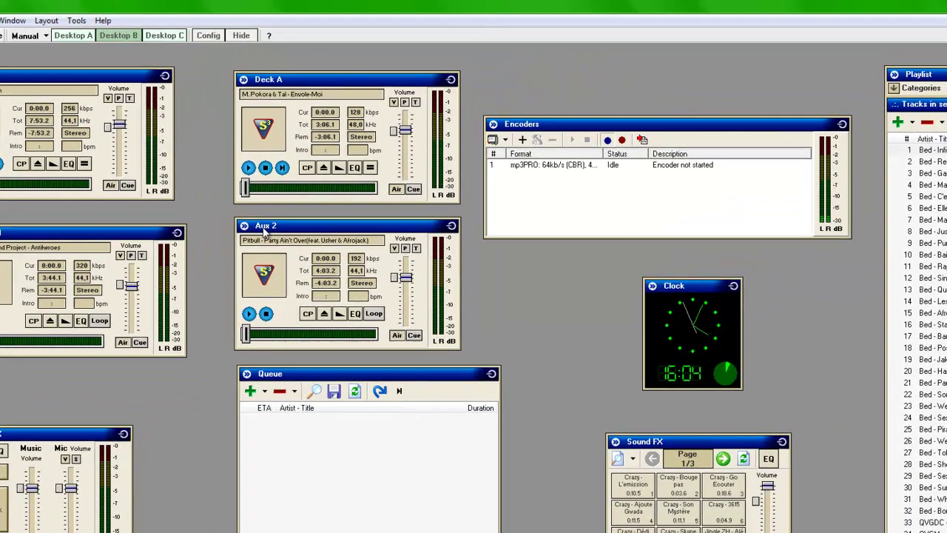
{"action": "left_click_drag", "start_coordinate": [263, 228], "coordinate": [262, 233]}
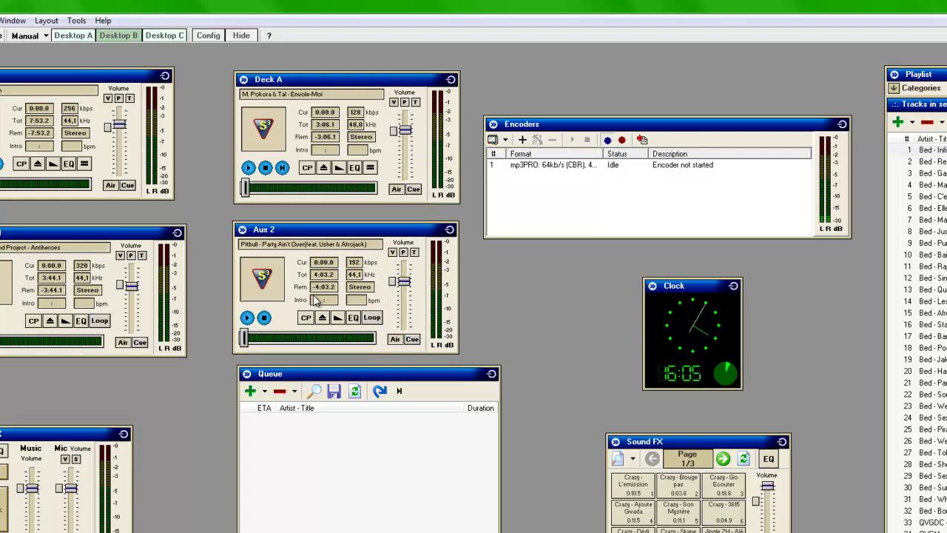
{"action": "mouse_move", "coordinate": [303, 80]}
{"action": "left_mouse_down"}
{"action": "mouse_move", "coordinate": [284, 81]}
{"action": "mouse_move", "coordinate": [302, 71]}
{"action": "left_mouse_up"}
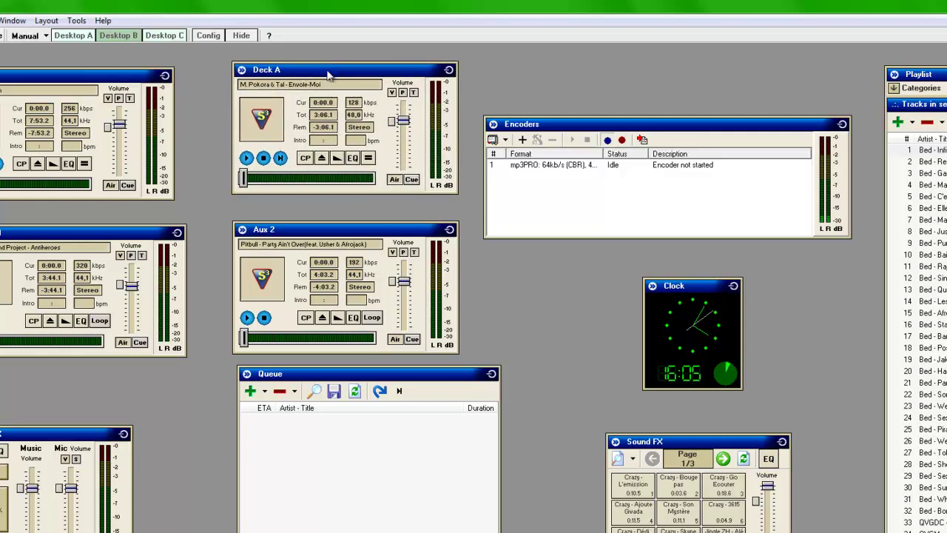
Step: On Desktop A, move Deck A and Deck B up and left side by side
{"action": "left_click", "coordinate": [74, 36]}
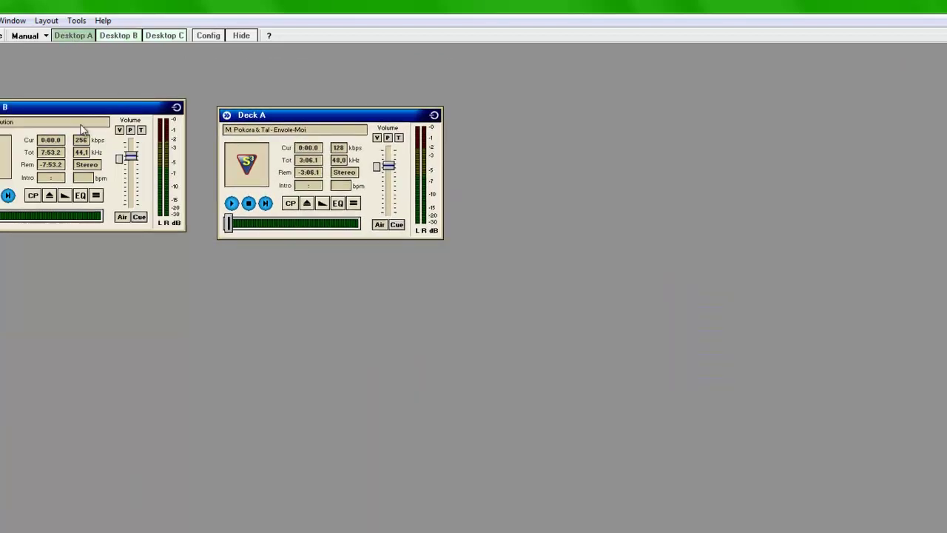
{"action": "left_click_drag", "start_coordinate": [288, 115], "coordinate": [368, 118]}
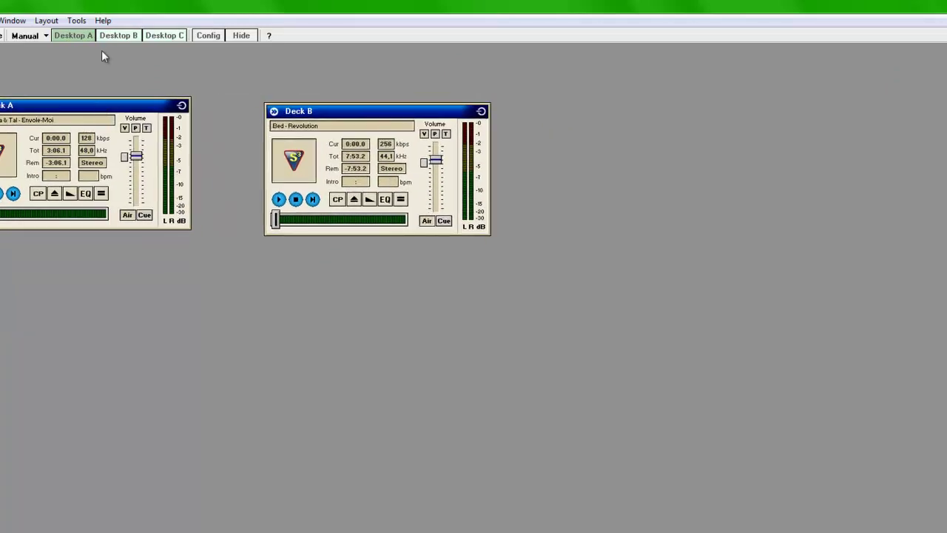
{"action": "left_click", "coordinate": [122, 37]}
{"action": "left_click", "coordinate": [65, 36]}
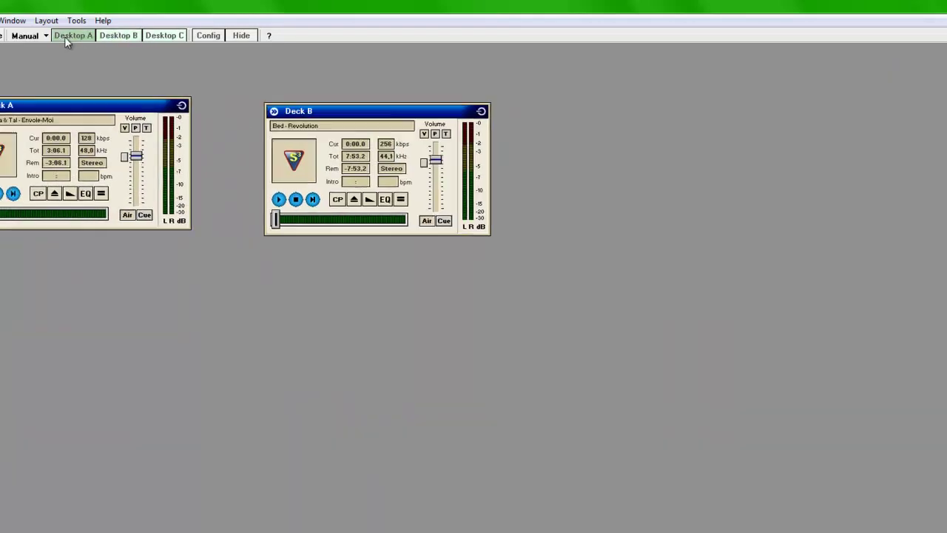
{"action": "left_click_drag", "start_coordinate": [72, 104], "coordinate": [54, 67]}
{"action": "left_click_drag", "start_coordinate": [328, 115], "coordinate": [261, 77]}
Step: Show and position the Aux 1 and Aux 2 players, then add the Sound FX panel
{"action": "left_click", "coordinate": [22, 20]}
{"action": "left_click", "coordinate": [26, 119]}
{"action": "left_click", "coordinate": [13, 20]}
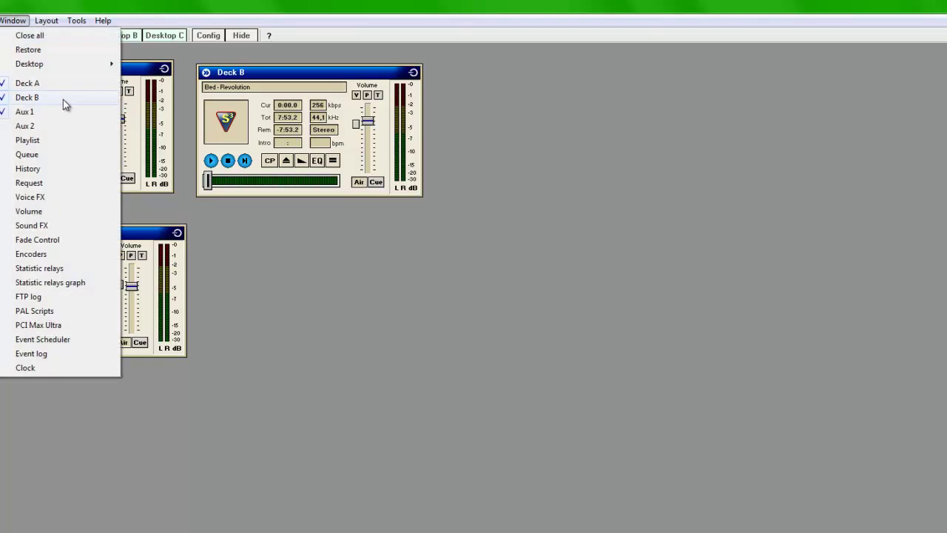
{"action": "left_click", "coordinate": [47, 131]}
{"action": "left_click_drag", "start_coordinate": [316, 230], "coordinate": [292, 239]}
{"action": "left_click_drag", "start_coordinate": [126, 238], "coordinate": [106, 231]}
{"action": "left_click_drag", "start_coordinate": [270, 240], "coordinate": [262, 234]}
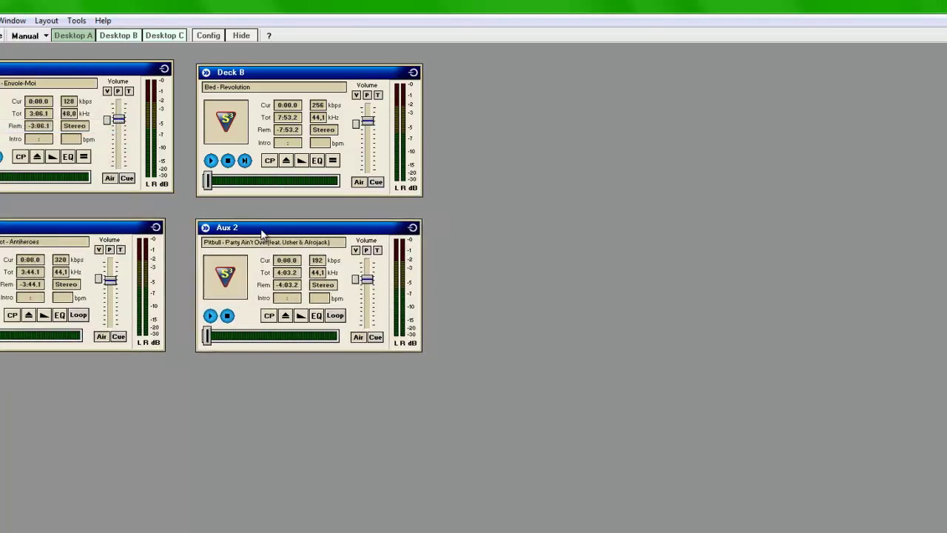
{"action": "left_click", "coordinate": [12, 20]}
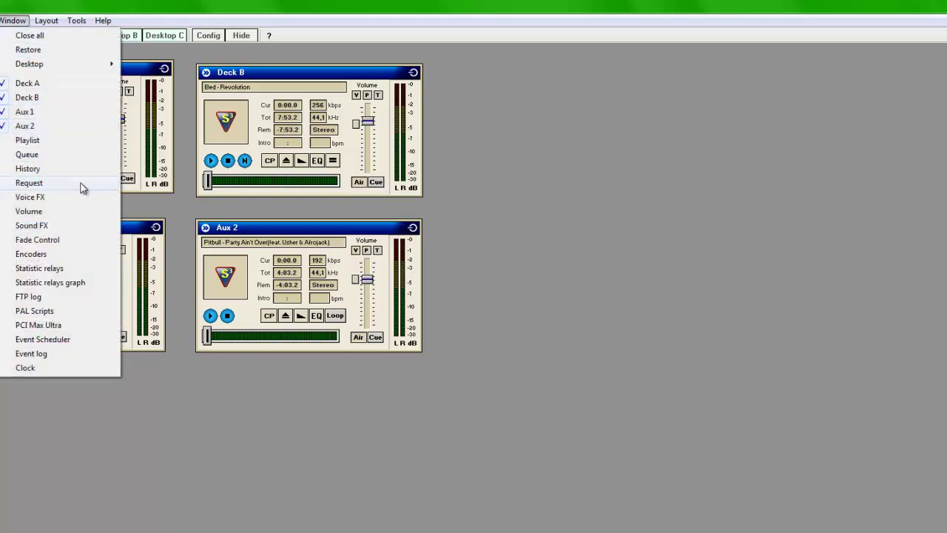
{"action": "left_click", "coordinate": [63, 226]}
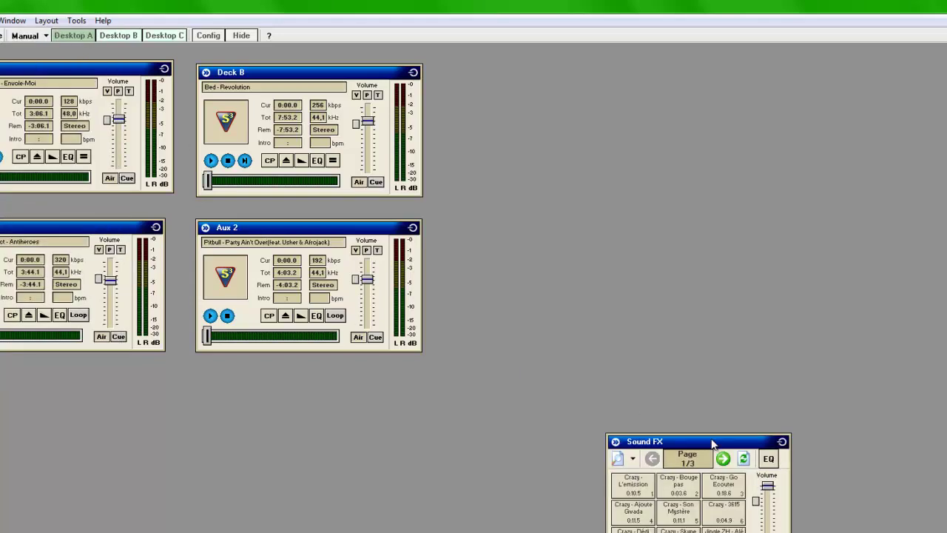
Step: Test-play Deck B at -10.1 dB, stop it at 0,0 dB, and leave Sound FX on page 1/3
{"action": "left_click_drag", "start_coordinate": [705, 444], "coordinate": [636, 423]}
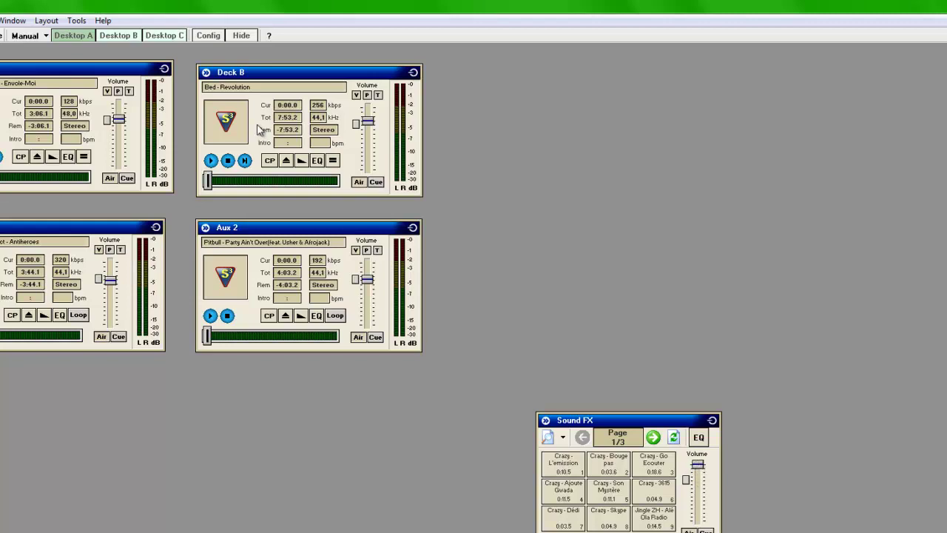
{"action": "left_click_drag", "start_coordinate": [368, 121], "coordinate": [368, 155]}
{"action": "left_click", "coordinate": [211, 161]}
{"action": "left_click", "coordinate": [653, 437]}
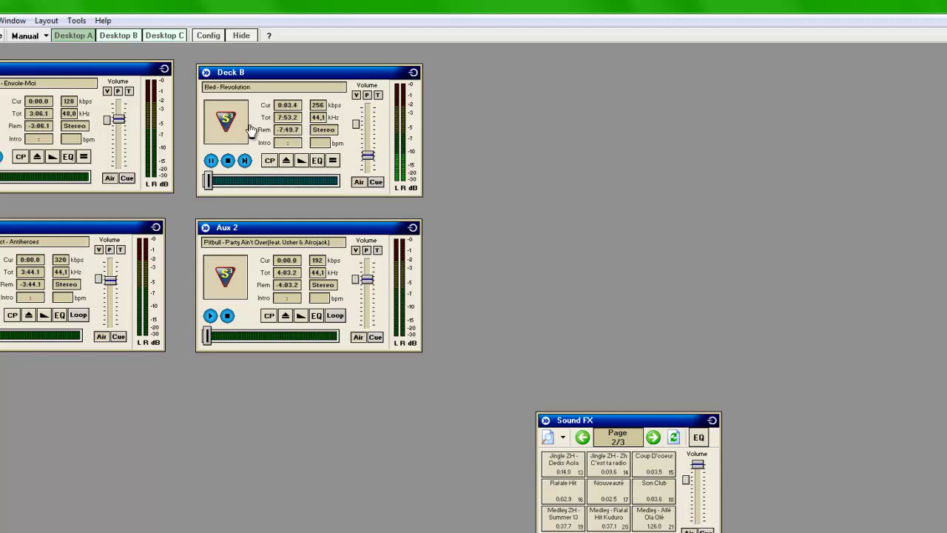
{"action": "left_click", "coordinate": [231, 162]}
{"action": "left_click_drag", "start_coordinate": [367, 156], "coordinate": [368, 125]}
{"action": "left_click", "coordinate": [583, 438]}
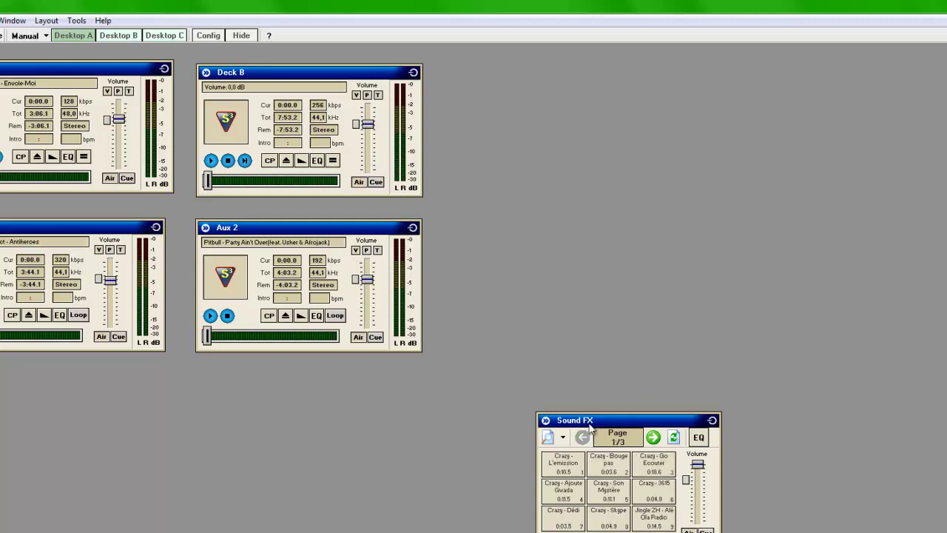
{"action": "left_click_drag", "start_coordinate": [610, 421], "coordinate": [634, 432]}
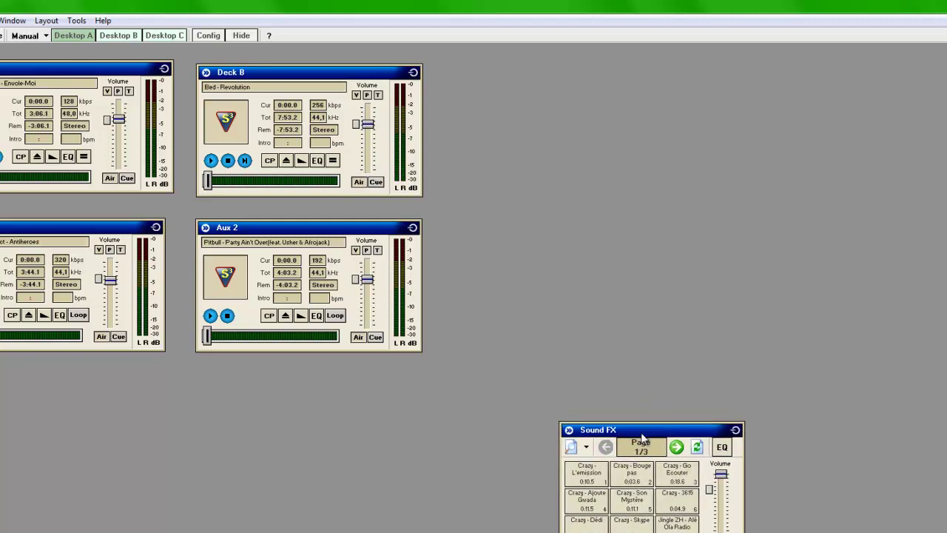
Step: Add the Clock window and move it to the top right
{"action": "left_click", "coordinate": [8, 20]}
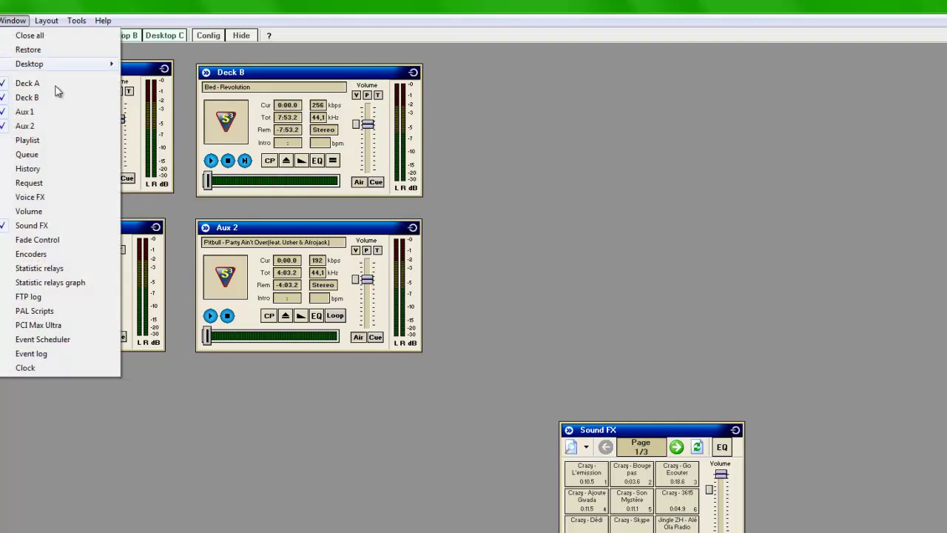
{"action": "left_click", "coordinate": [61, 367]}
{"action": "left_click_drag", "start_coordinate": [709, 297], "coordinate": [607, 172]}
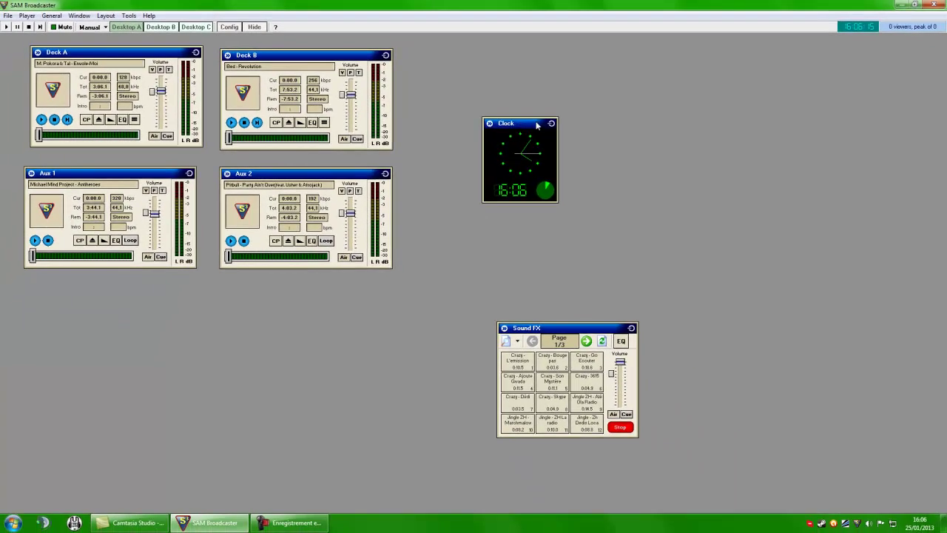
{"action": "left_click_drag", "start_coordinate": [521, 122], "coordinate": [902, 58]}
Step: Add the Playlist of bed tracks and place it left of the Clock
{"action": "left_click", "coordinate": [169, 27]}
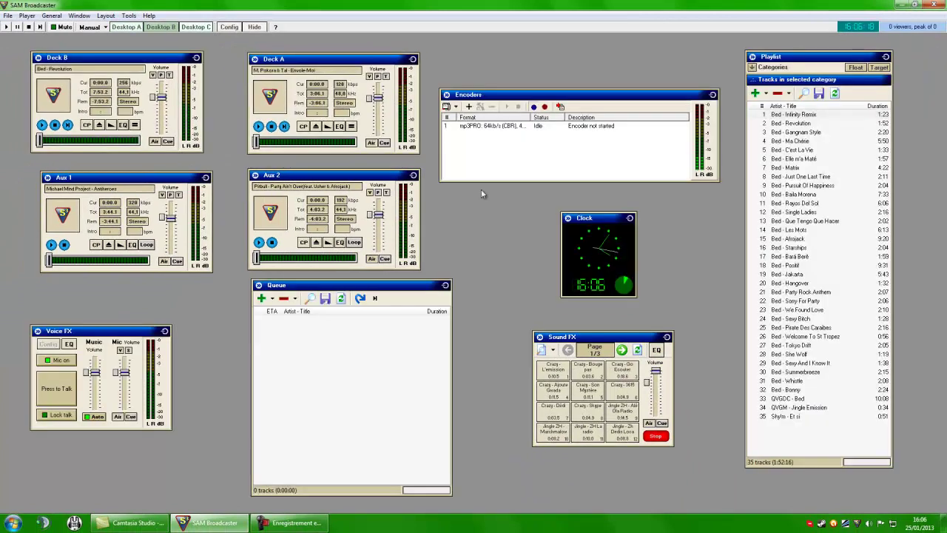
{"action": "left_click", "coordinate": [127, 26]}
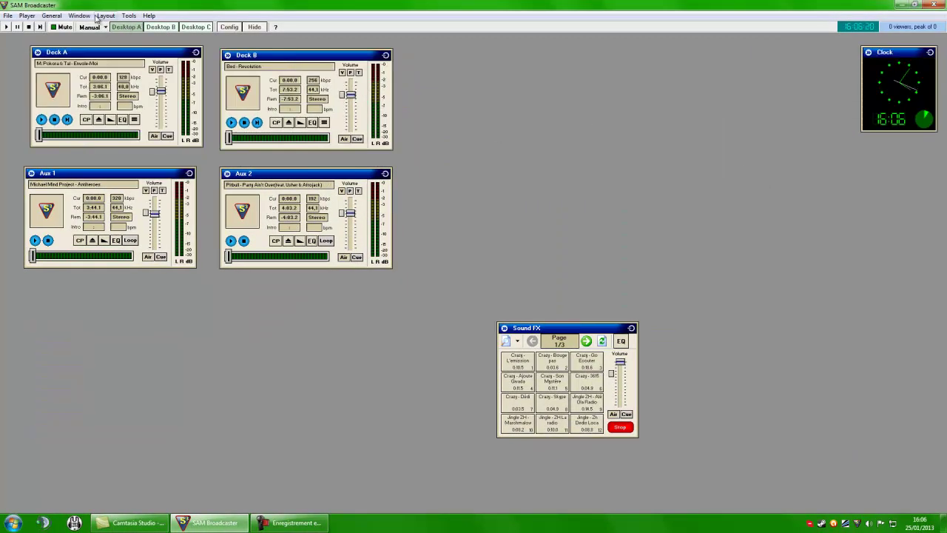
{"action": "left_click", "coordinate": [79, 15]}
{"action": "left_click", "coordinate": [117, 109]}
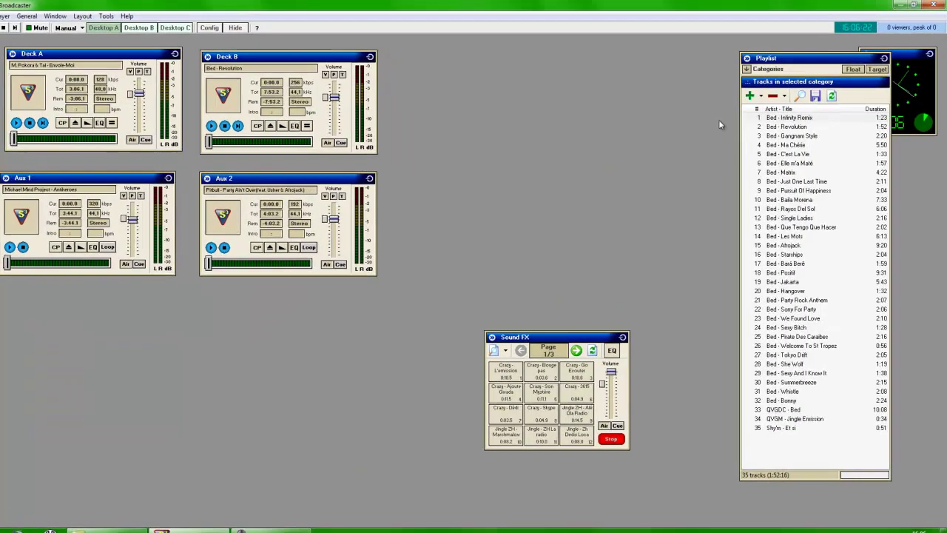
{"action": "left_click_drag", "start_coordinate": [803, 57], "coordinate": [750, 66]}
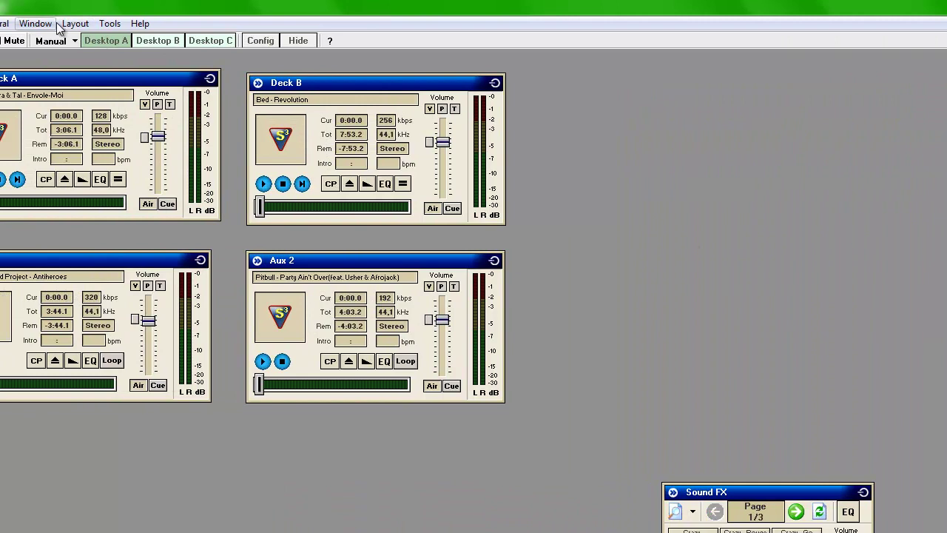
{"action": "left_click", "coordinate": [56, 24]}
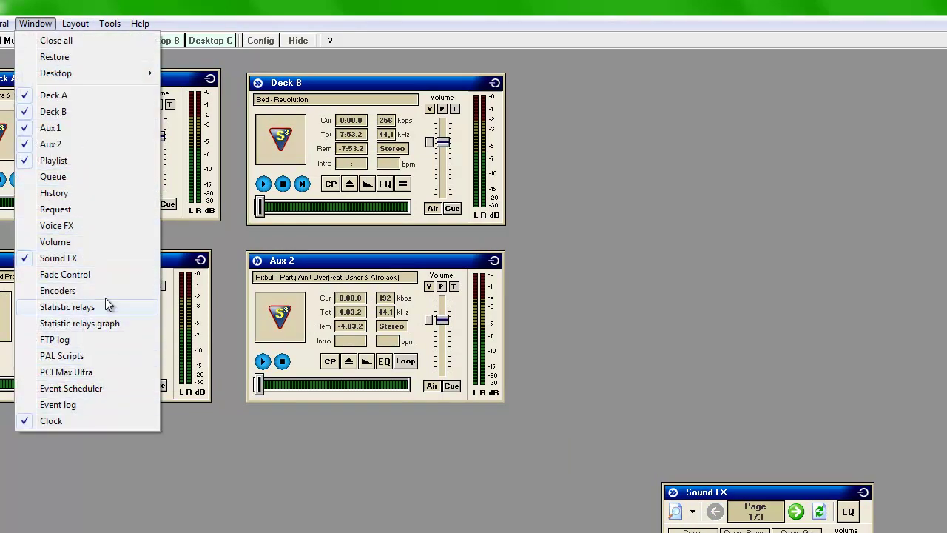
Step: Open the Queue, add 'M. Pokora & Tal - Envole-Moi', stop Deck B, and load the track into Deck A
{"action": "left_click", "coordinate": [81, 177]}
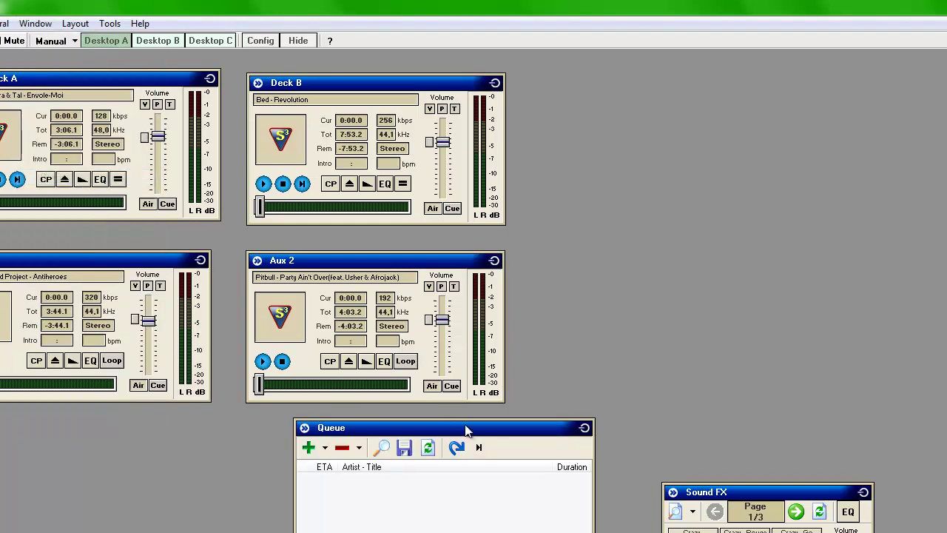
{"action": "left_click", "coordinate": [315, 447]}
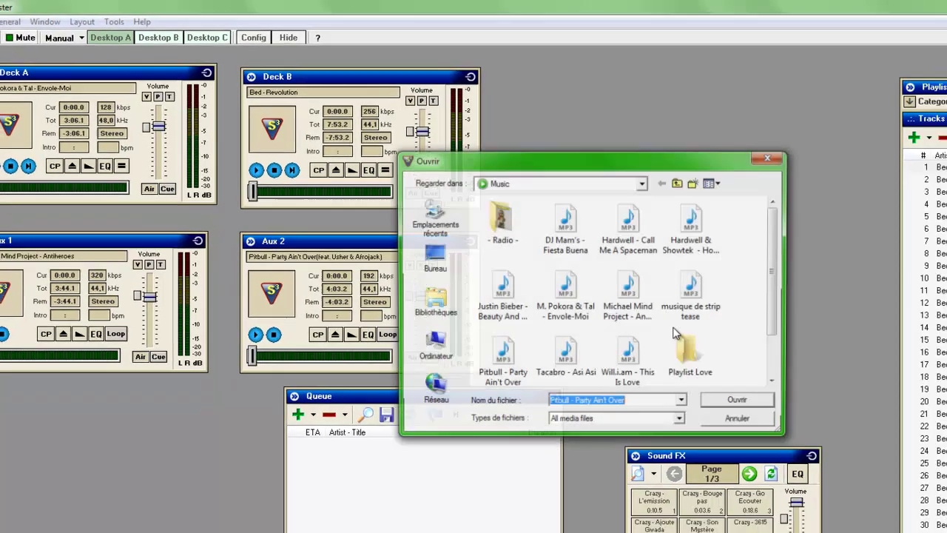
{"action": "double_click", "coordinate": [578, 296]}
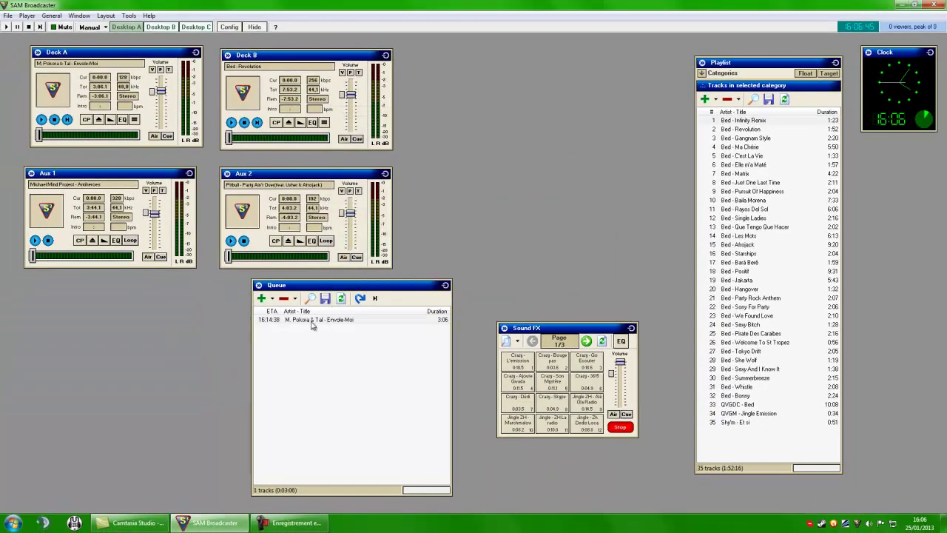
{"action": "left_click", "coordinate": [358, 323]}
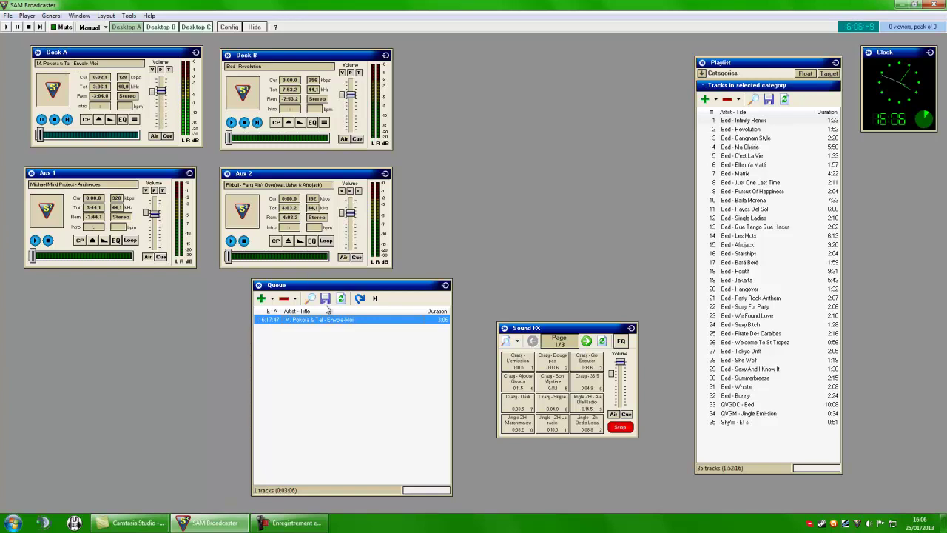
{"action": "left_click", "coordinate": [244, 123]}
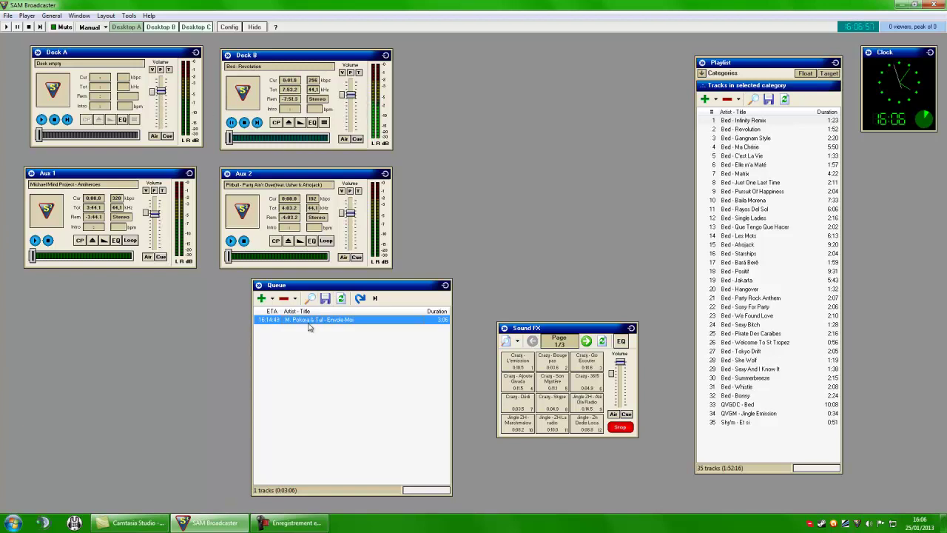
{"action": "left_click_drag", "start_coordinate": [309, 328], "coordinate": [167, 153]}
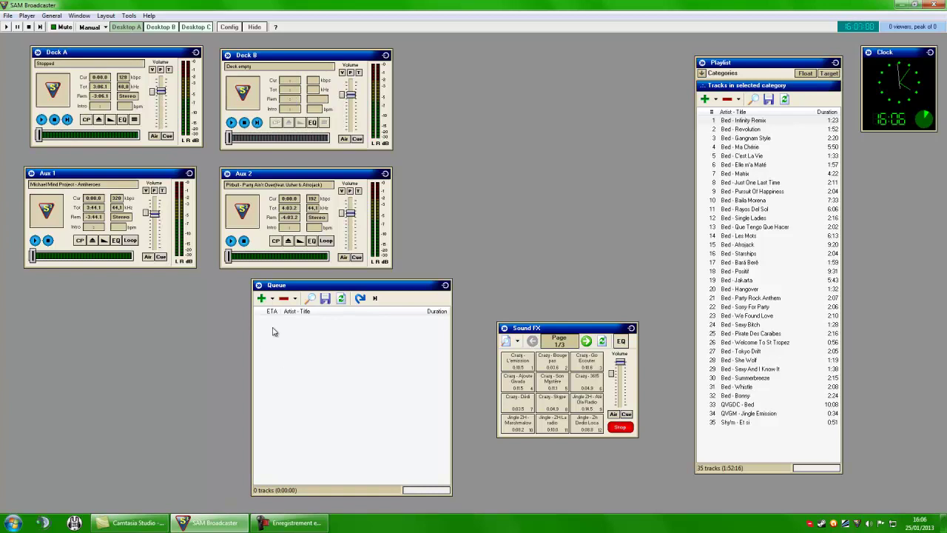
Step: Queue the bed tracks Infinity Remix, Revolution, Gangnam Style and C'est La Vie from the playlist
{"action": "double_click", "coordinate": [755, 121]}
{"action": "double_click", "coordinate": [753, 129]}
{"action": "double_click", "coordinate": [747, 138]}
{"action": "double_click", "coordinate": [743, 156]}
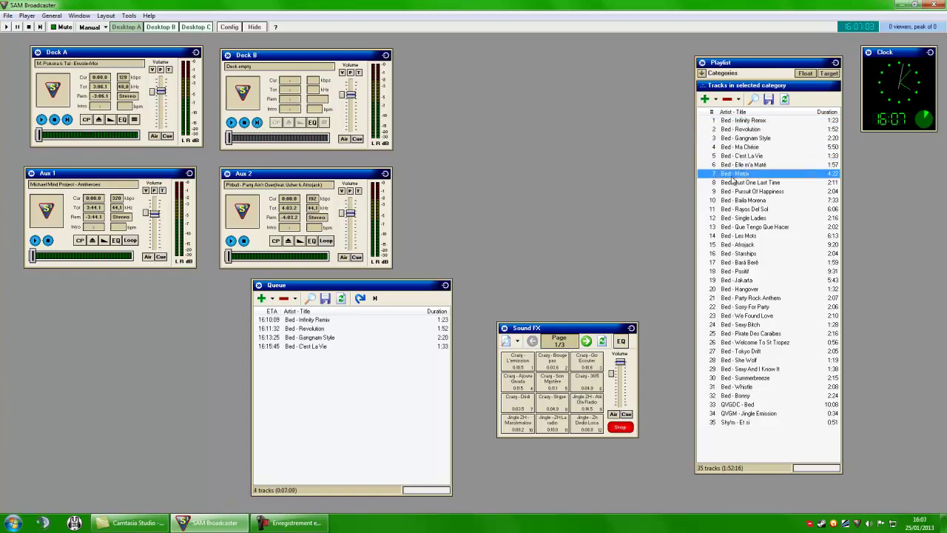
Step: Load the queued tracks into Deck A in turn until Bed - C'est La Vie is loaded, then stop it
{"action": "double_click", "coordinate": [299, 321]}
{"action": "double_click", "coordinate": [299, 320]}
{"action": "double_click", "coordinate": [299, 321]}
{"action": "double_click", "coordinate": [299, 321]}
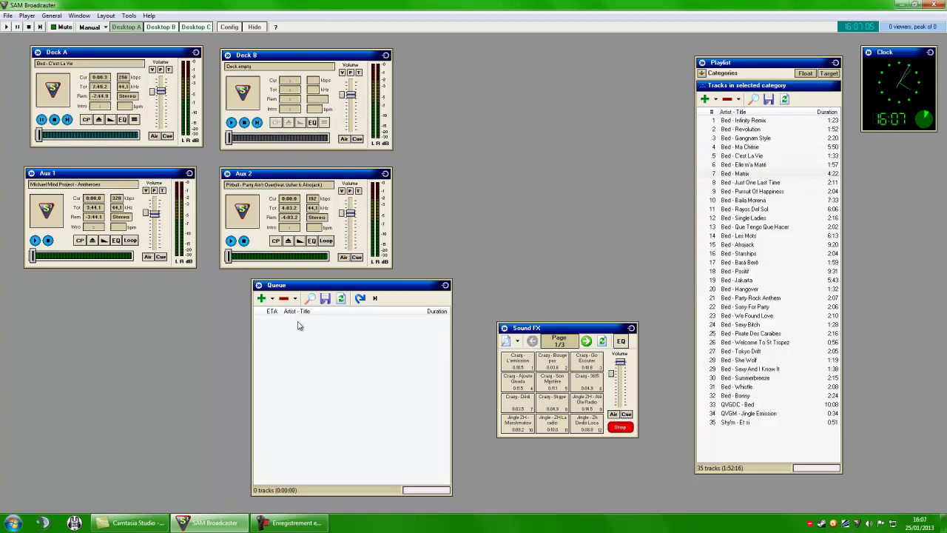
{"action": "left_click", "coordinate": [55, 122]}
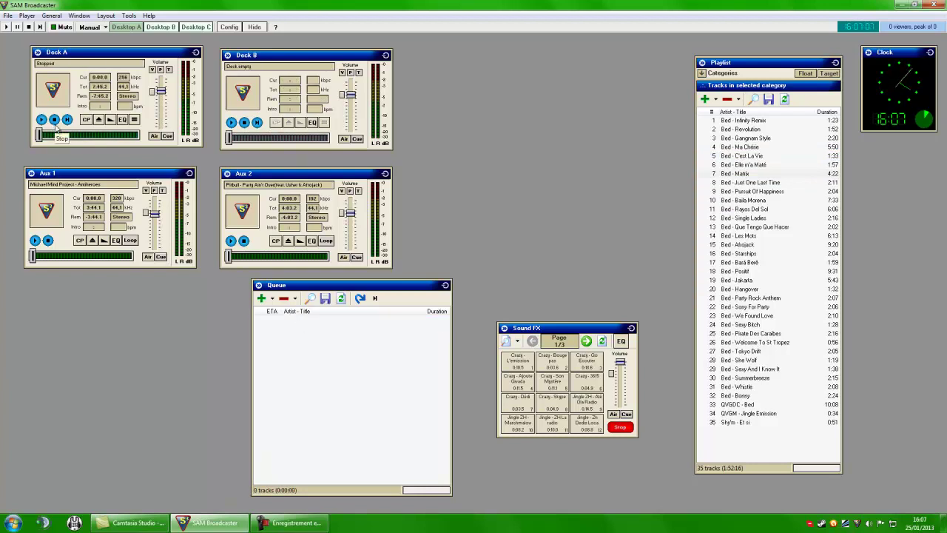
{"action": "left_click_drag", "start_coordinate": [303, 286], "coordinate": [293, 290]}
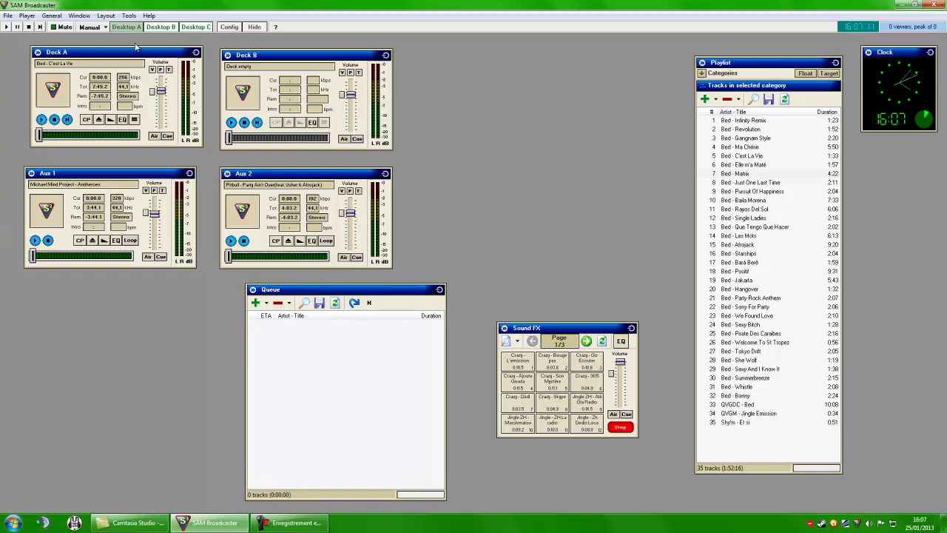
{"action": "left_click", "coordinate": [78, 15]}
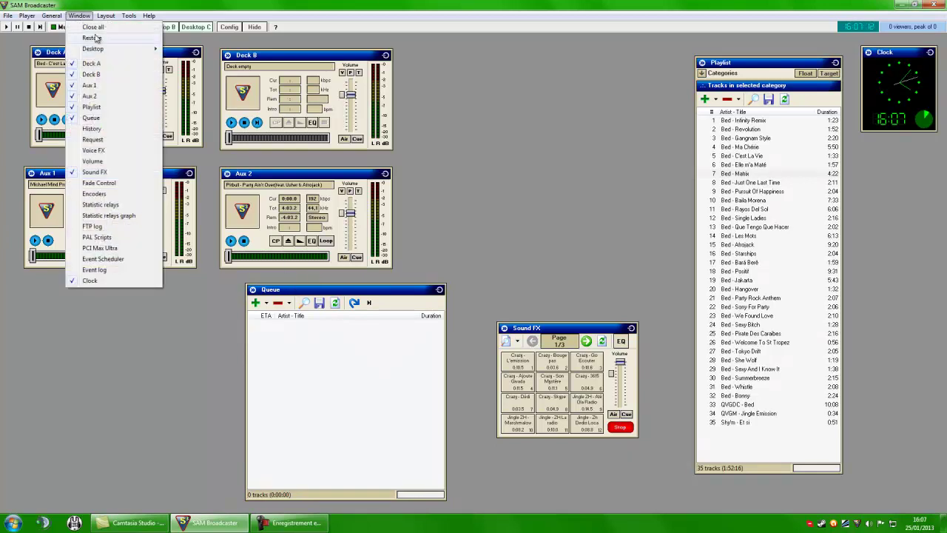
Step: Review the MP3 encoder's server details, station Crazy Time and server address, without changing them
{"action": "left_click", "coordinate": [115, 195]}
{"action": "left_click_drag", "start_coordinate": [527, 98], "coordinate": [499, 111]}
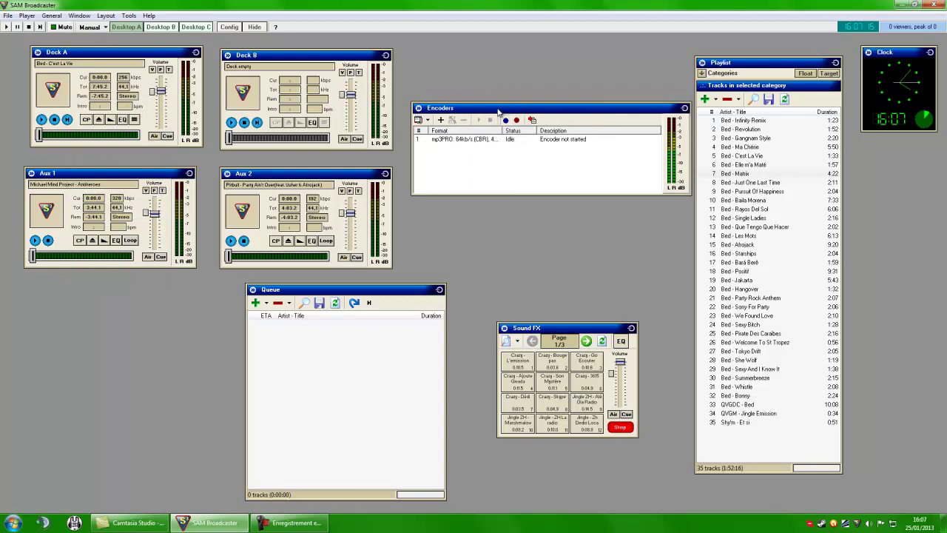
{"action": "double_click", "coordinate": [477, 141]}
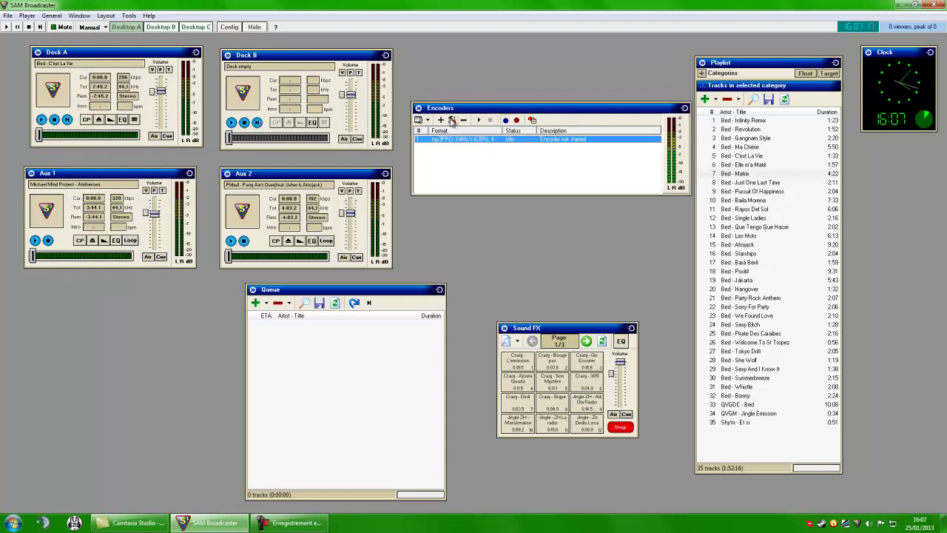
{"action": "left_click", "coordinate": [398, 173]}
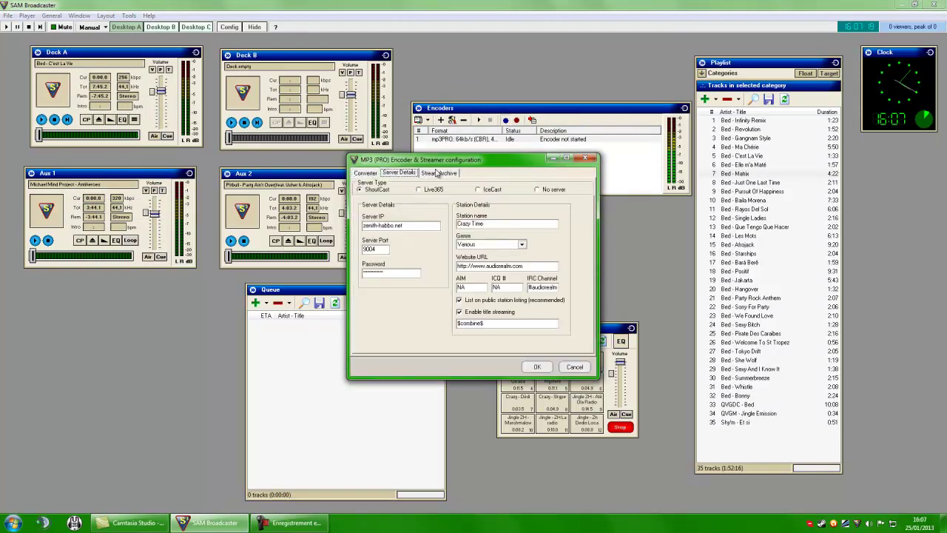
{"action": "double_click", "coordinate": [492, 224]}
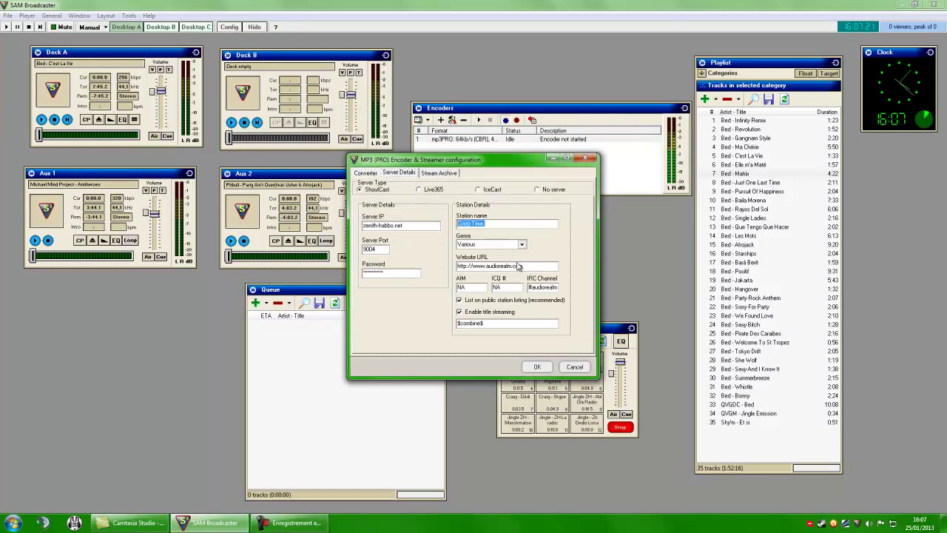
{"action": "left_click_drag", "start_coordinate": [403, 225], "coordinate": [350, 221]}
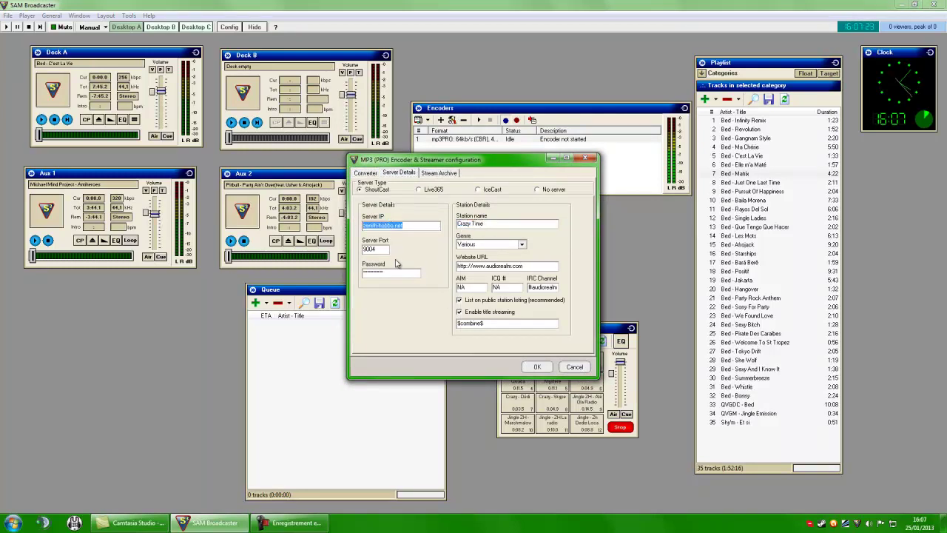
{"action": "left_click", "coordinate": [537, 367]}
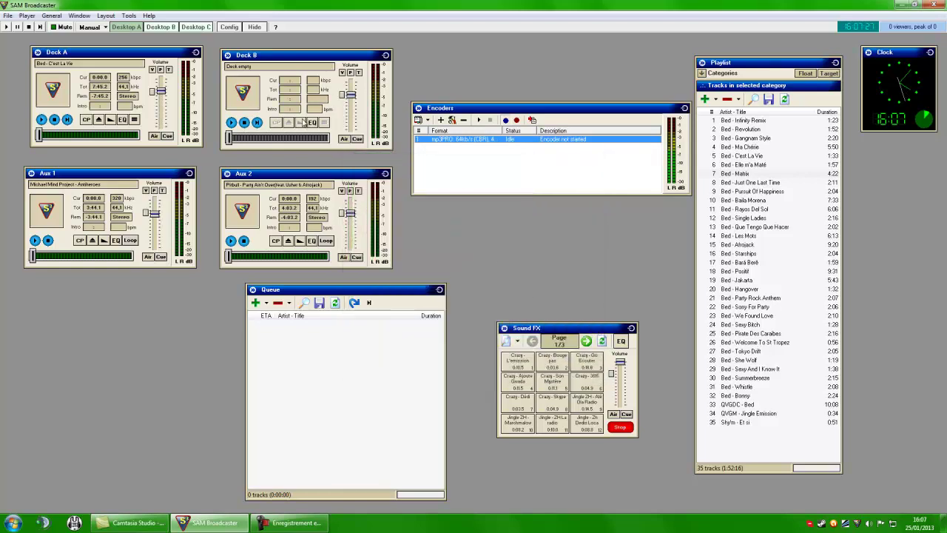
Step: Queue Will.i.am - This Is Love, remove musique de strip tease, and drag This Is Love onto Deck A
{"action": "left_click", "coordinate": [255, 302]}
{"action": "key", "text": "Escape"}
{"action": "left_click", "coordinate": [317, 325]}
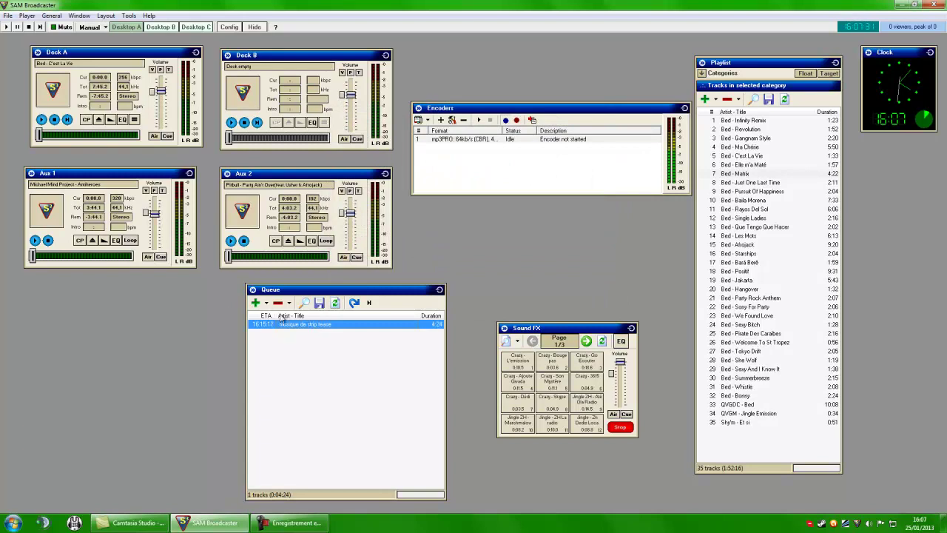
{"action": "left_click", "coordinate": [256, 302]}
{"action": "double_click", "coordinate": [508, 179]}
{"action": "left_click", "coordinate": [290, 333]}
{"action": "key", "text": "Delete"}
{"action": "left_click_drag", "start_coordinate": [285, 323], "coordinate": [106, 87]}
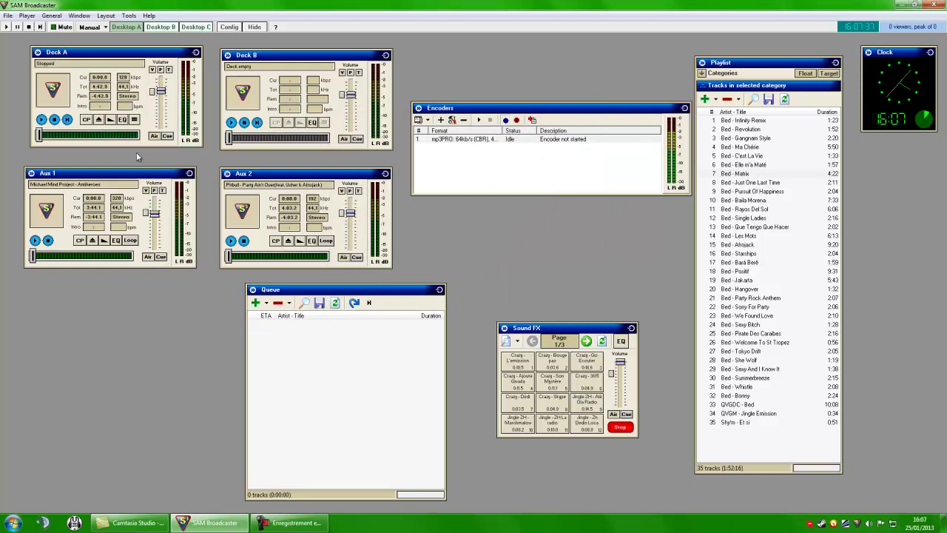
{"action": "left_click", "coordinate": [80, 15]}
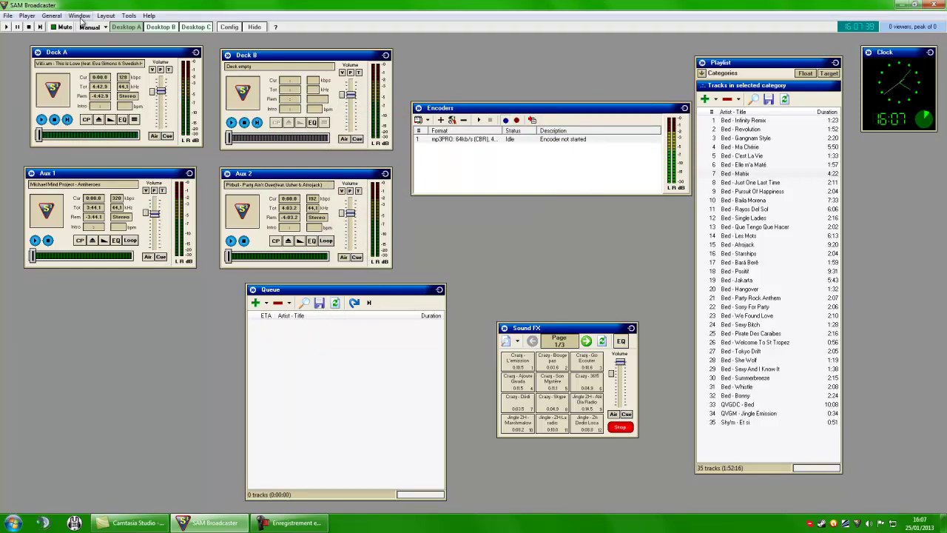
Step: Place the History window beside the Encoders panel and make it taller
{"action": "left_click", "coordinate": [92, 129]}
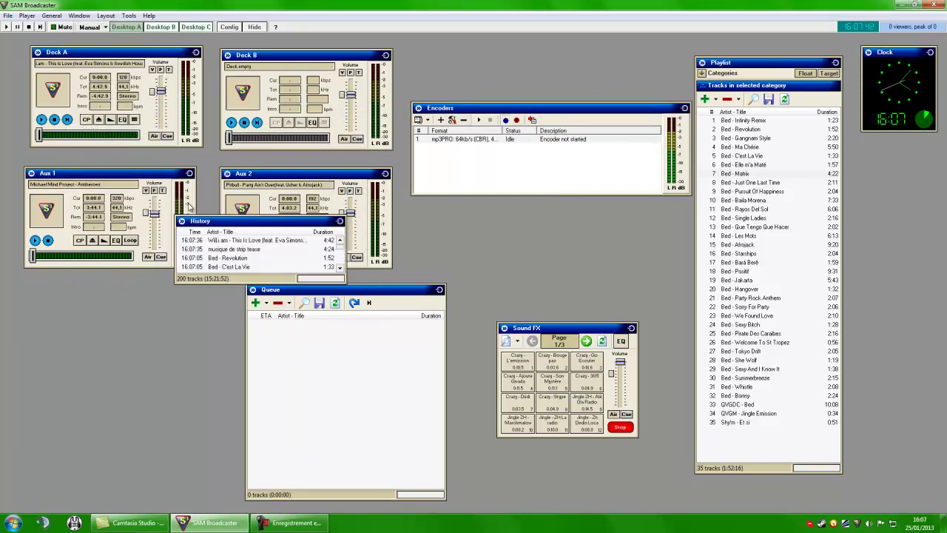
{"action": "left_click_drag", "start_coordinate": [237, 218], "coordinate": [519, 181]}
{"action": "left_click_drag", "start_coordinate": [574, 245], "coordinate": [563, 279]}
Step: Toggle between the Desktop B and Desktop A layouts, end on Desktop A, and expand the playlist categories
{"action": "left_click", "coordinate": [161, 27]}
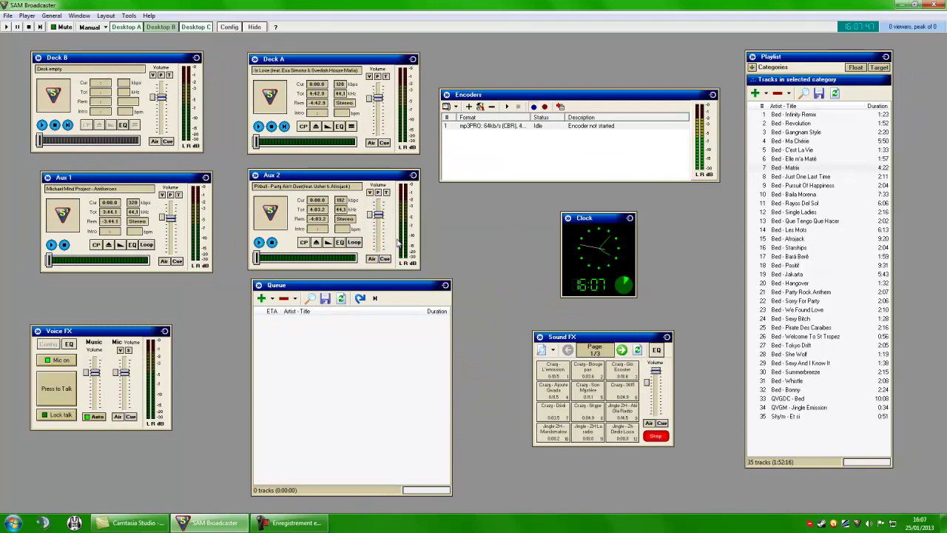
{"action": "left_click", "coordinate": [127, 27]}
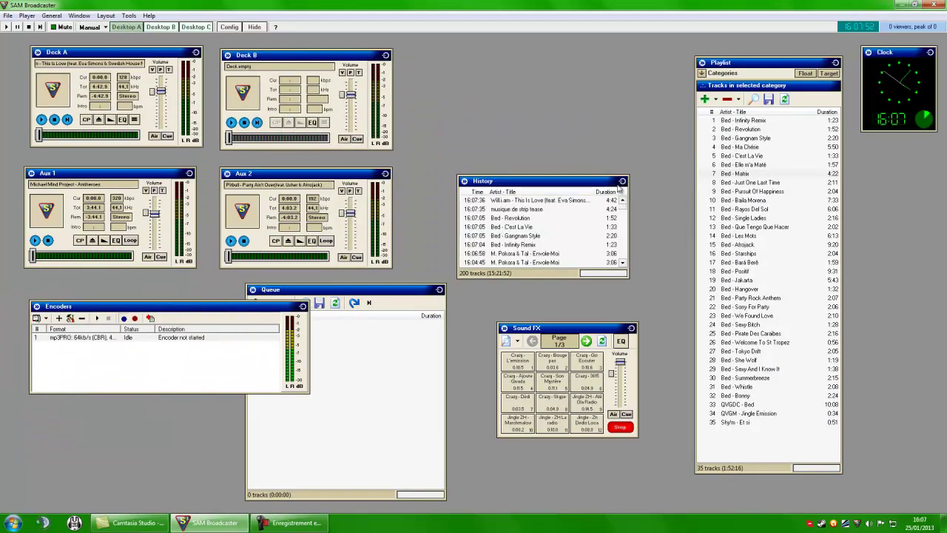
{"action": "left_click", "coordinate": [153, 28]}
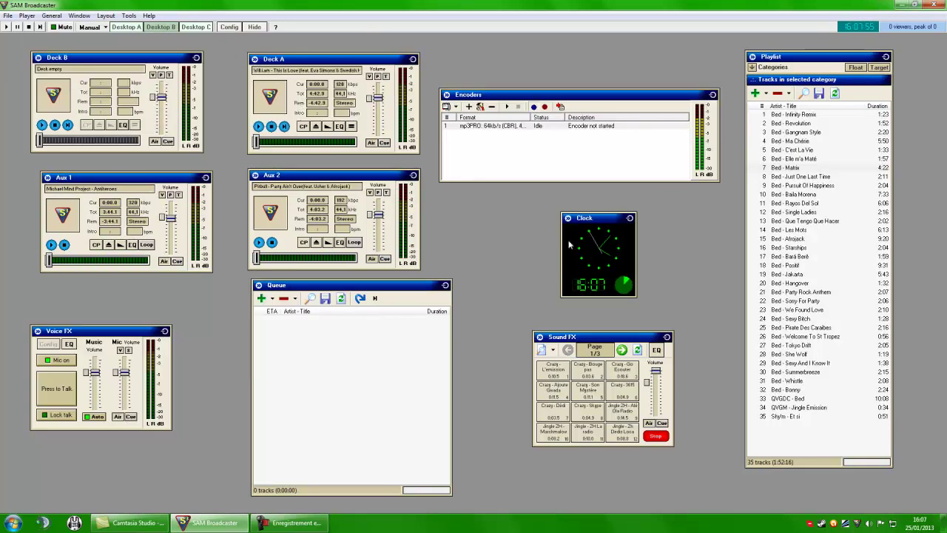
{"action": "left_click", "coordinate": [126, 27]}
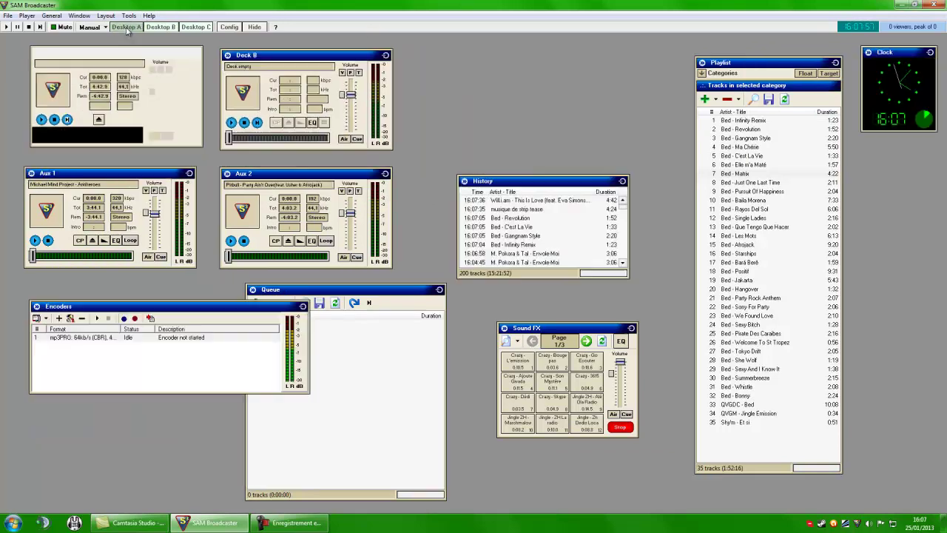
{"action": "left_click", "coordinate": [701, 73]}
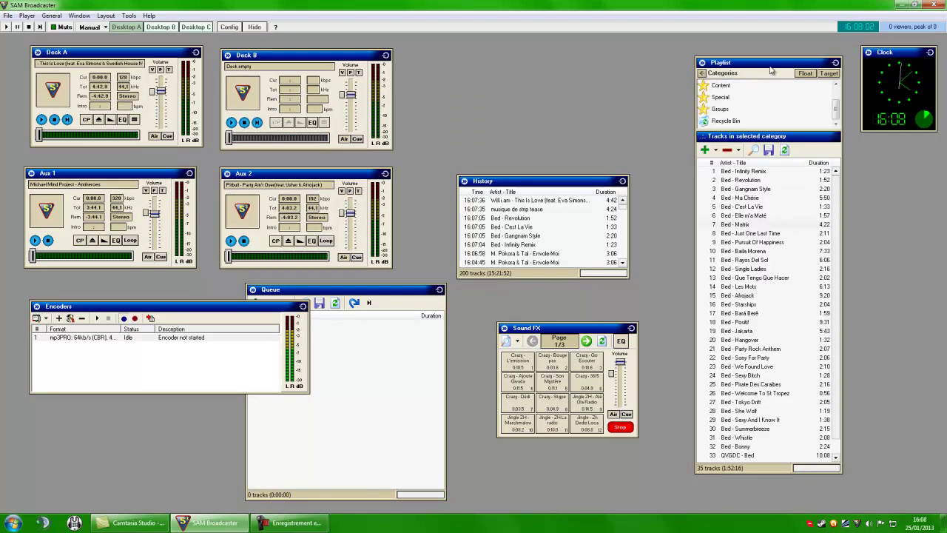
Step: Open Playlist > Tracks in the Categories tree to list its 35 tracks
{"action": "scroll", "coordinate": [839, 111], "scroll_direction": "up", "scroll_amount": 2}
{"action": "left_click", "coordinate": [702, 74]}
{"action": "left_click", "coordinate": [702, 74]}
{"action": "left_click", "coordinate": [703, 74]}
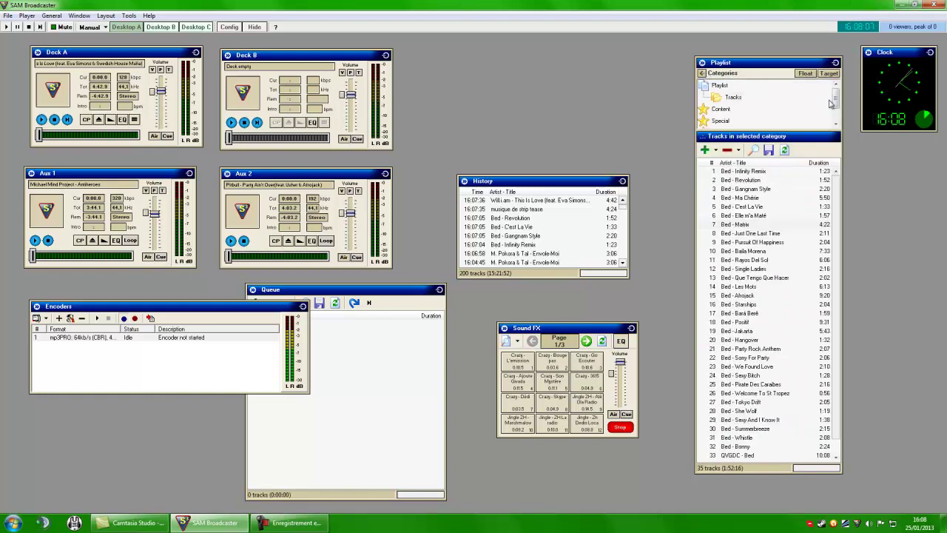
{"action": "left_click", "coordinate": [720, 86]}
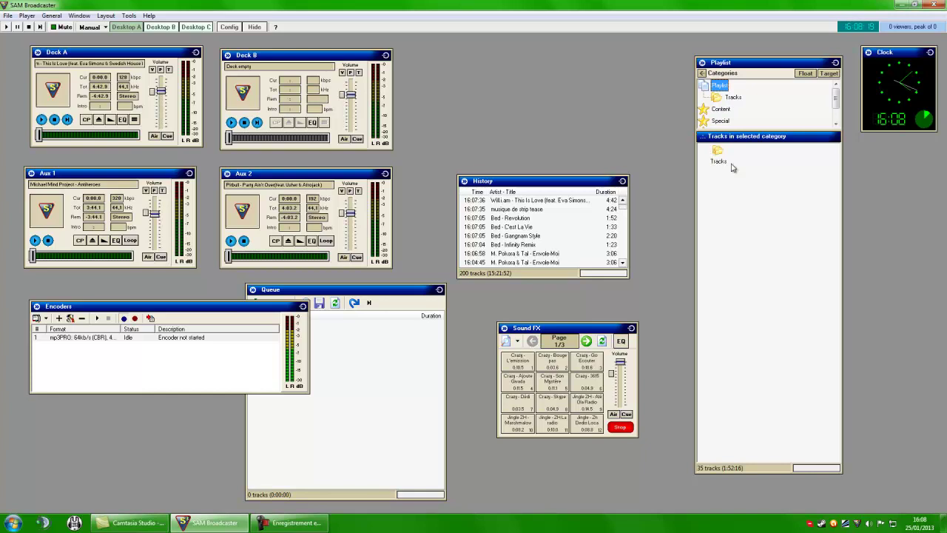
{"action": "left_click", "coordinate": [732, 98]}
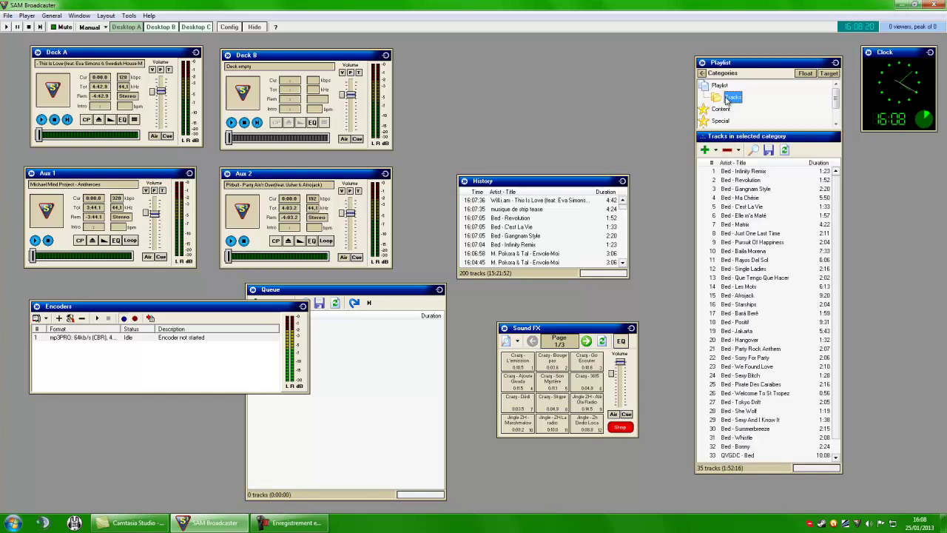
Step: Queue Bed - Revolution and Bed - Gangnam Style from the Tracks list
{"action": "left_click", "coordinate": [743, 197]}
{"action": "scroll", "coordinate": [737, 226], "scroll_direction": "down", "scroll_amount": 1}
{"action": "scroll", "coordinate": [745, 267], "scroll_direction": "up", "scroll_amount": 1}
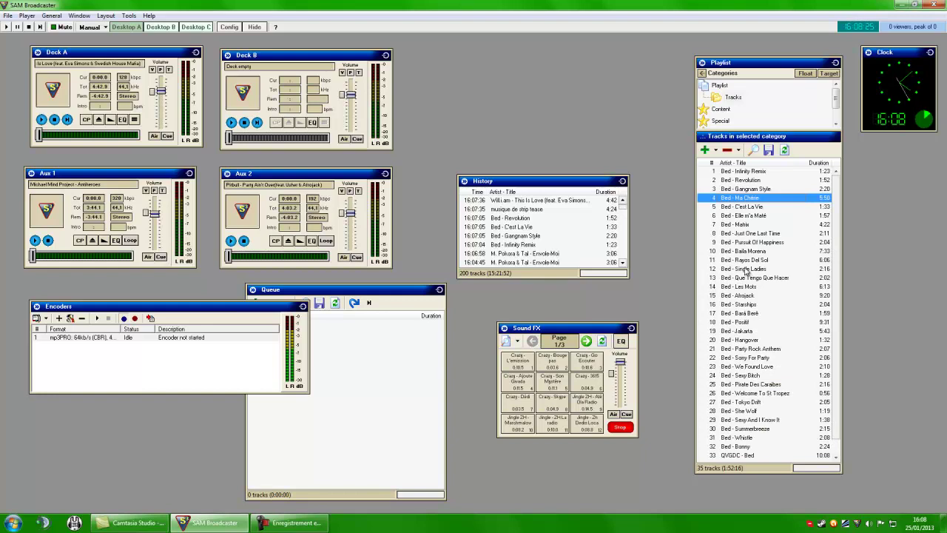
{"action": "left_click", "coordinate": [735, 182]}
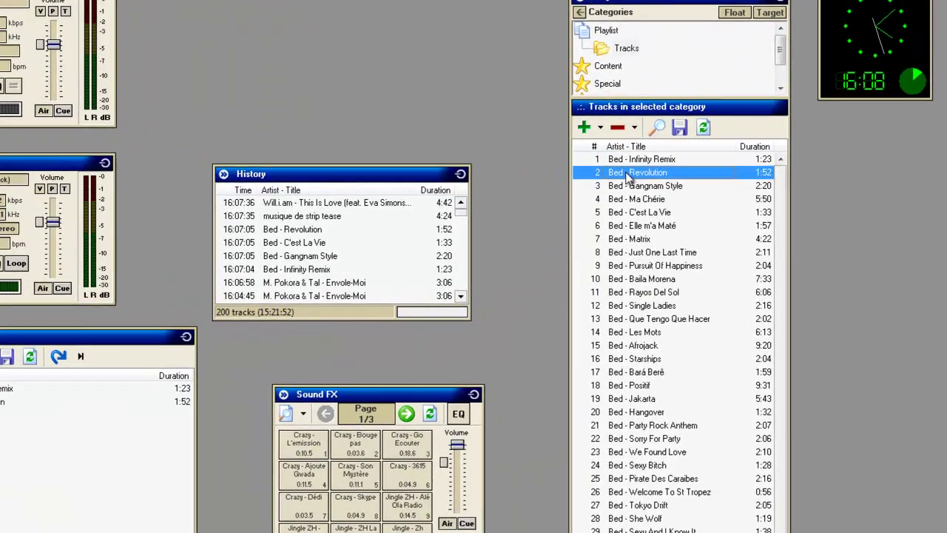
{"action": "double_click", "coordinate": [629, 187]}
{"action": "left_click", "coordinate": [8, 389]}
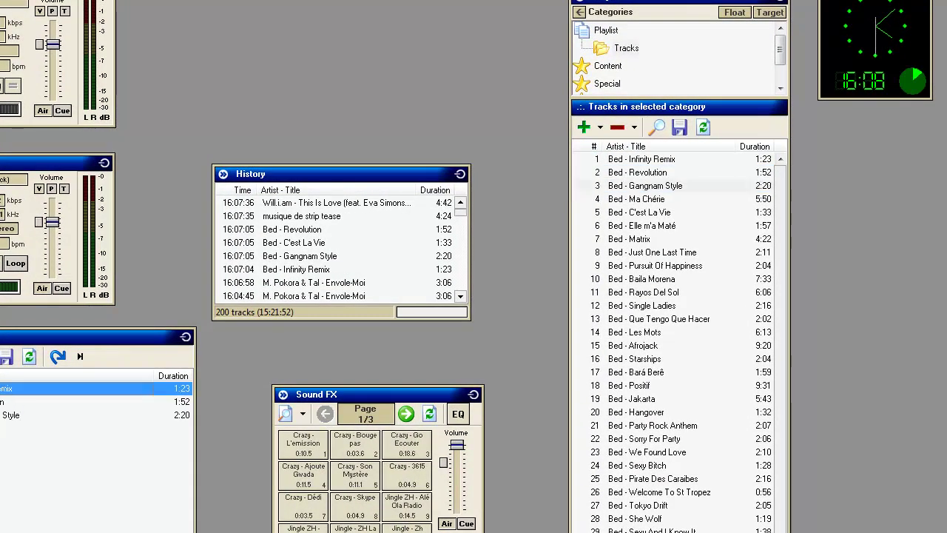
Step: Remove Bed - Infinity Remix from the queue and browse the Sound FX folder's pad pages
{"action": "key", "text": "Delete"}
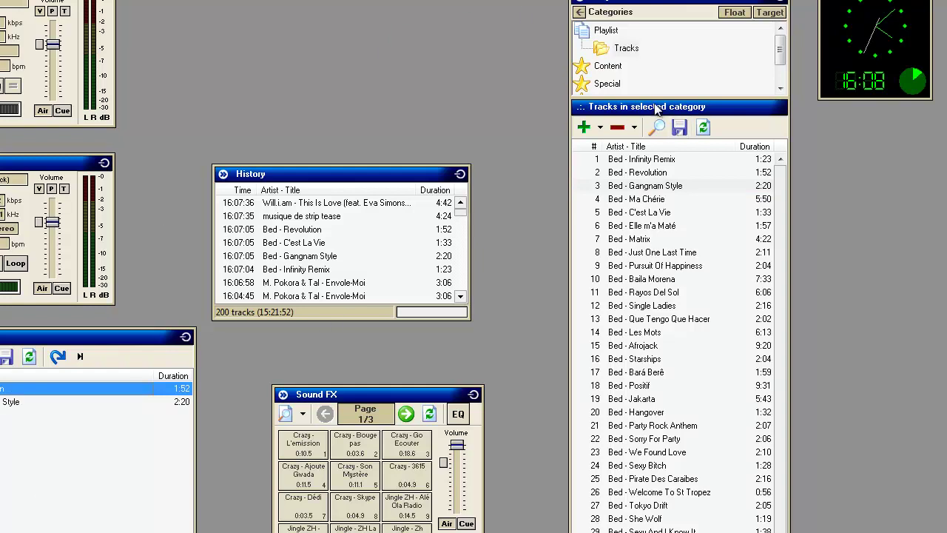
{"action": "left_click", "coordinate": [610, 67]}
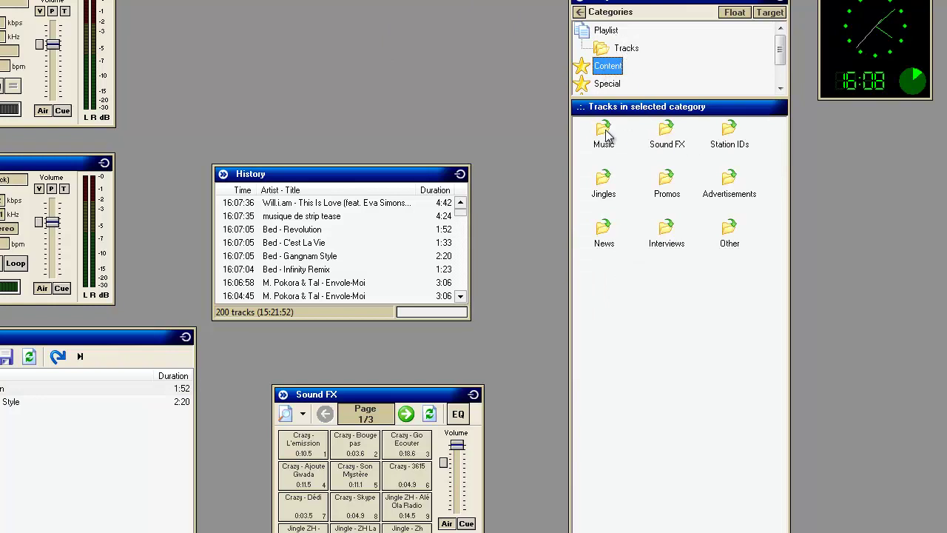
{"action": "left_click", "coordinate": [663, 141]}
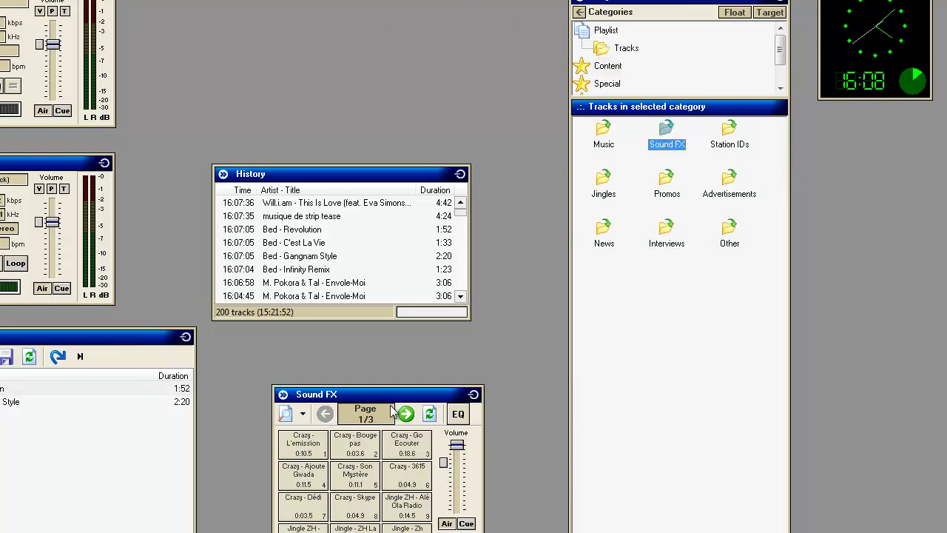
{"action": "mouse_move", "coordinate": [367, 400]}
{"action": "left_mouse_down"}
{"action": "mouse_move", "coordinate": [386, 346]}
{"action": "mouse_move", "coordinate": [366, 396]}
{"action": "left_mouse_up"}
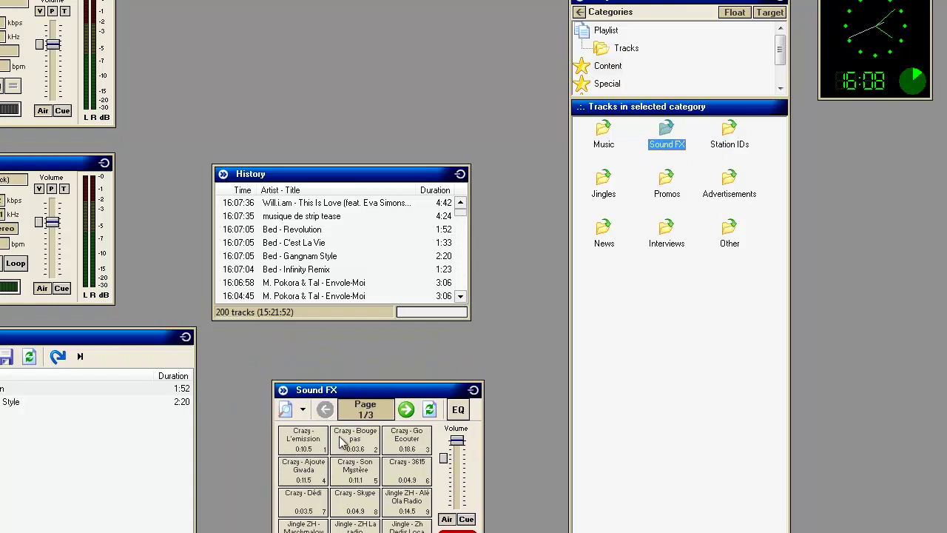
{"action": "left_click", "coordinate": [405, 409]}
{"action": "left_click", "coordinate": [405, 409]}
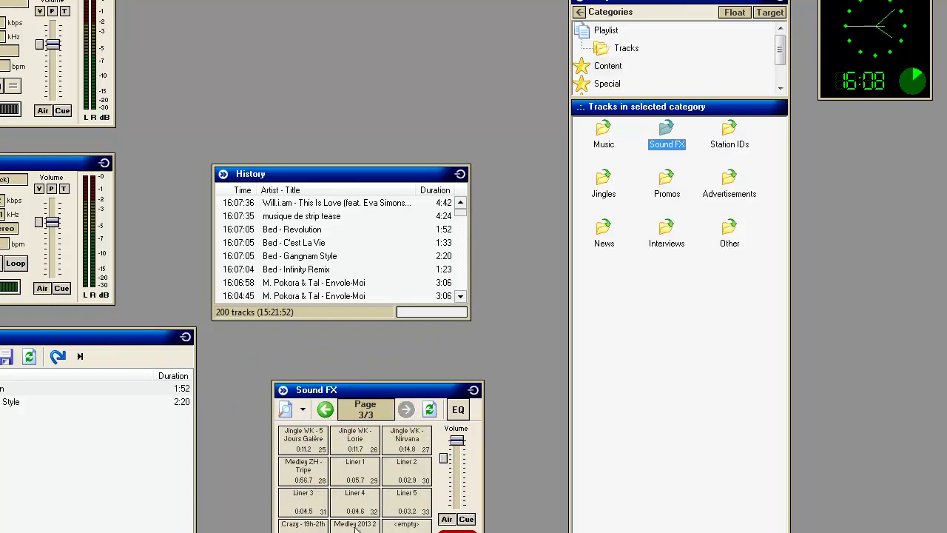
{"action": "left_click", "coordinate": [325, 409]}
{"action": "left_click", "coordinate": [325, 409]}
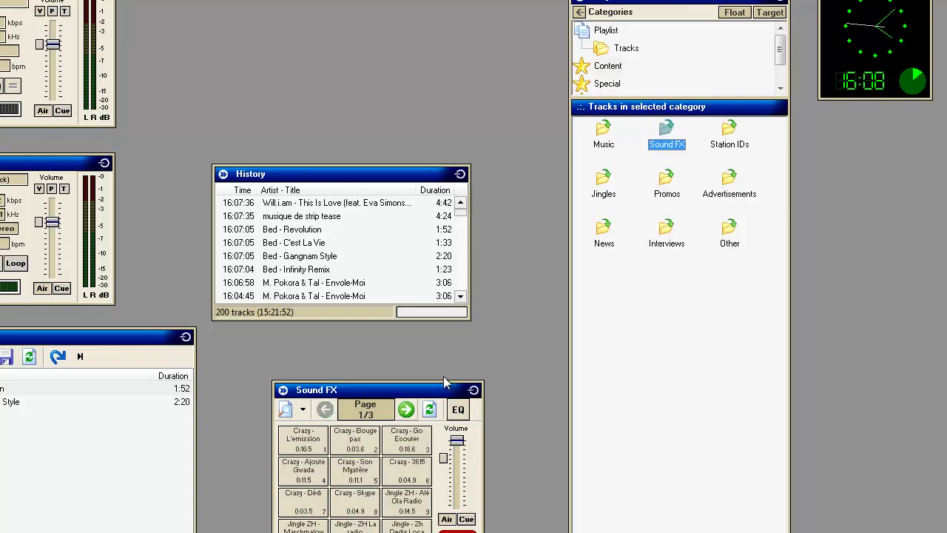
Step: Create a new subfolder under the Sound FX category and start naming it ZH
{"action": "double_click", "coordinate": [671, 139]}
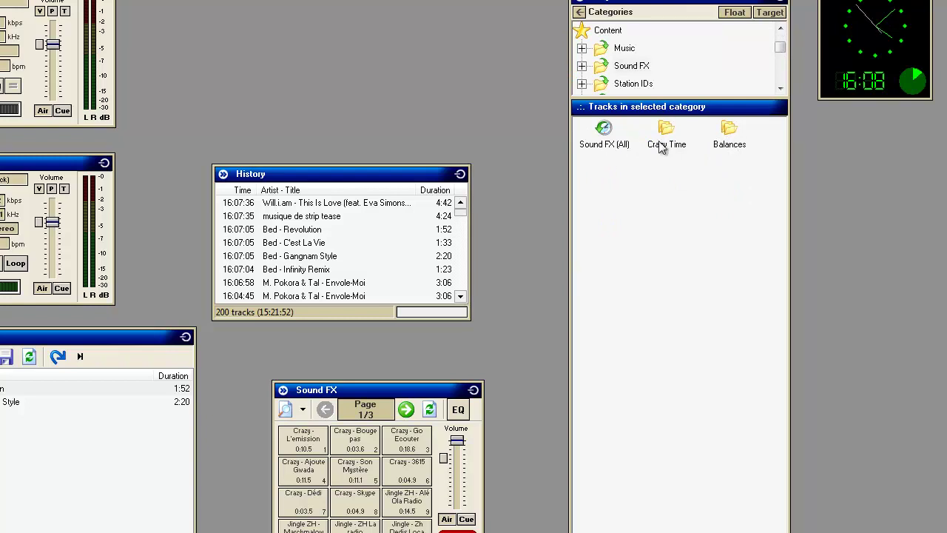
{"action": "right_click", "coordinate": [667, 176]}
{"action": "left_click", "coordinate": [638, 217]}
{"action": "left_click", "coordinate": [583, 66]}
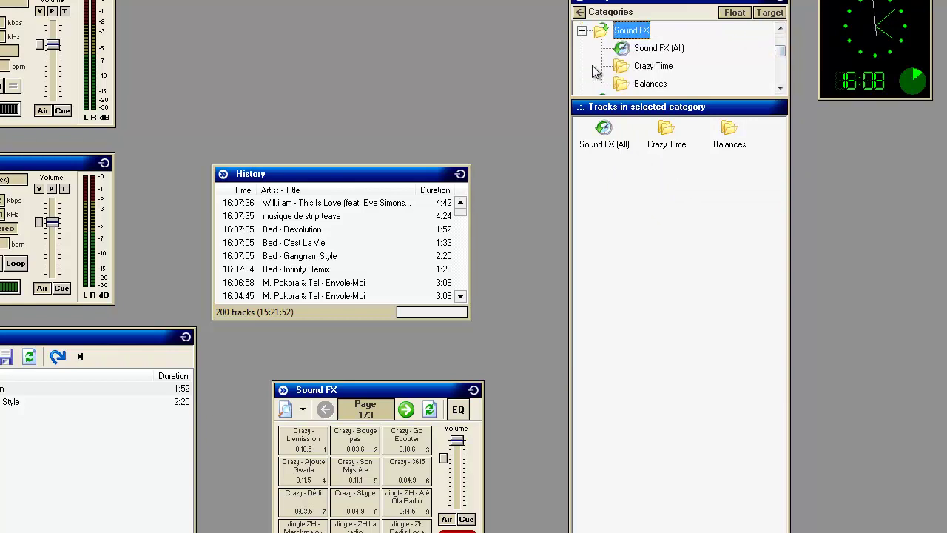
{"action": "right_click", "coordinate": [641, 49]}
{"action": "left_click", "coordinate": [641, 37]}
{"action": "right_click", "coordinate": [640, 37]}
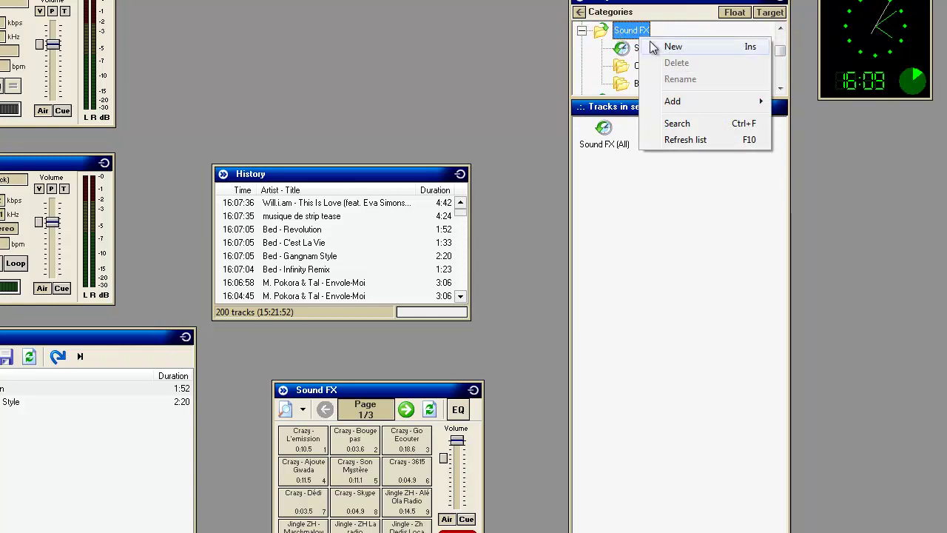
{"action": "left_click", "coordinate": [672, 46]}
{"action": "type", "text": "razy Time"}
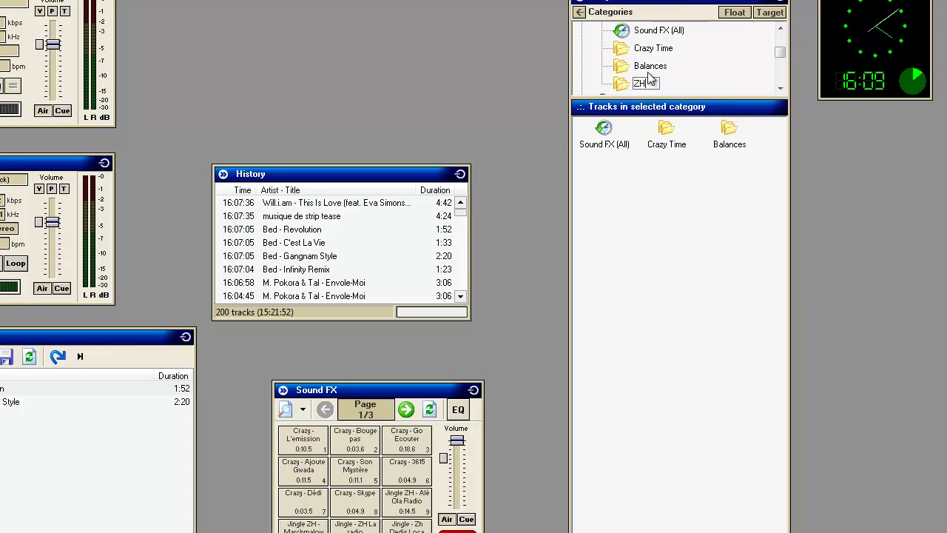
Step: Commit the ZH folder name and list the tracks in the Crazy Time folder
{"action": "left_click", "coordinate": [641, 83]}
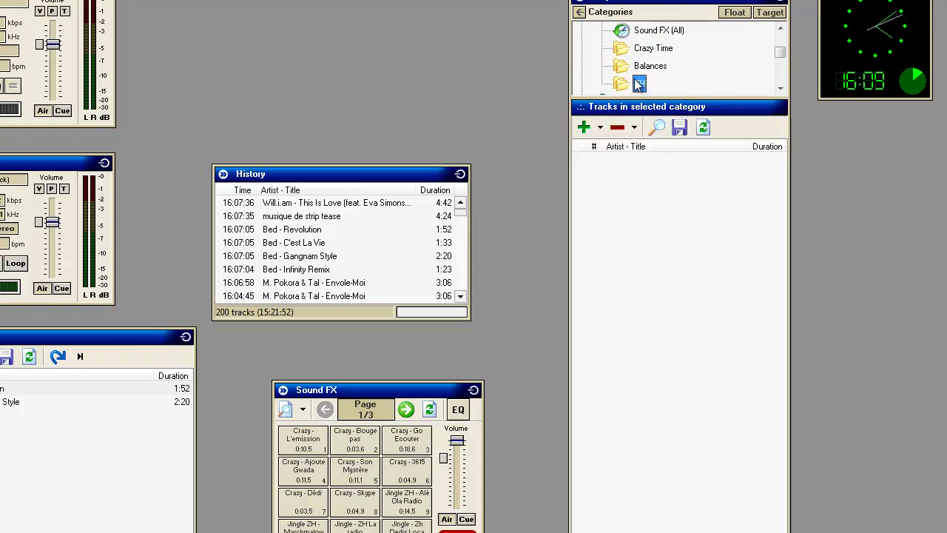
{"action": "left_click", "coordinate": [651, 50]}
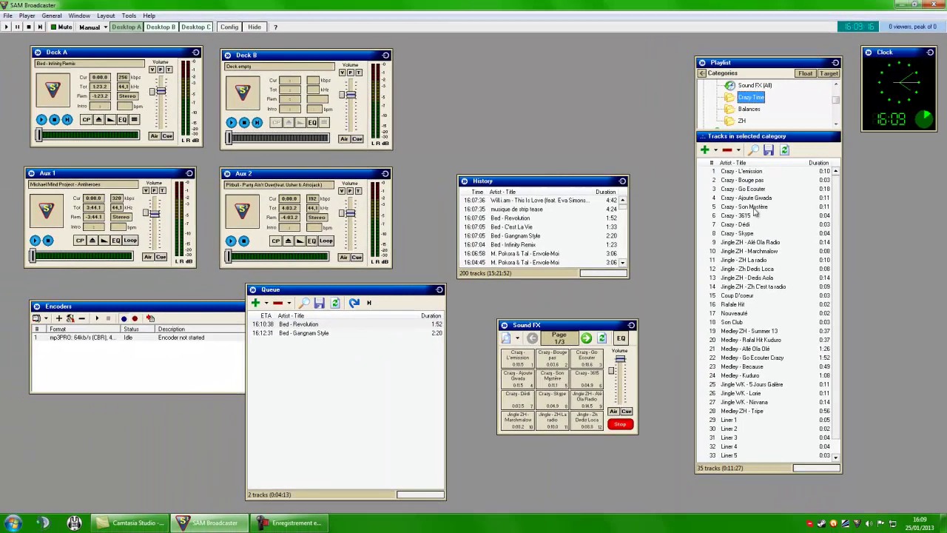
{"action": "scroll", "coordinate": [744, 393], "scroll_direction": "down", "scroll_amount": 3}
{"action": "scroll", "coordinate": [744, 394], "scroll_direction": "up", "scroll_amount": 3}
Step: Browse the Crazy Time effects, from Crazy - Skype and Jingle ZH to Medley ZH - Summer 13 and Liner 2
{"action": "left_click", "coordinate": [740, 233]}
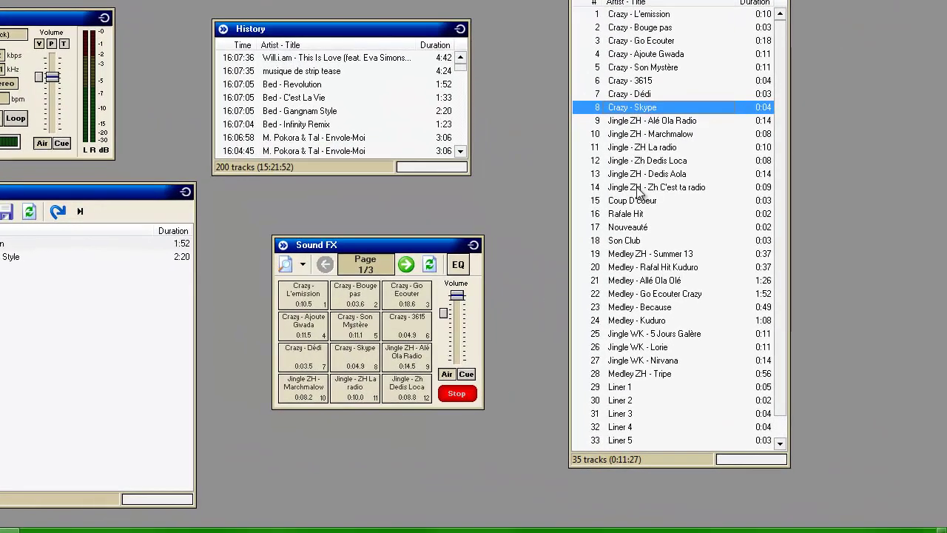
{"action": "left_click", "coordinate": [637, 189]}
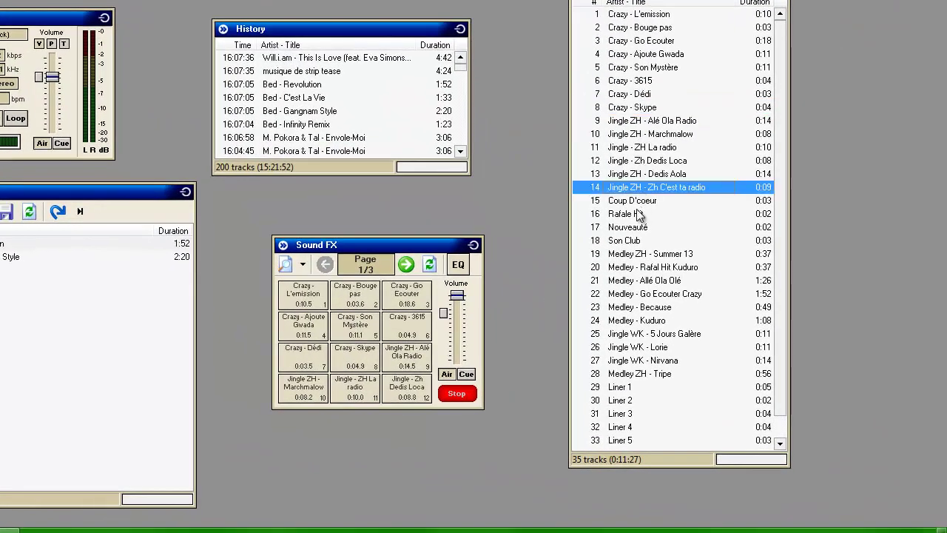
{"action": "left_click", "coordinate": [640, 205]}
{"action": "left_click", "coordinate": [629, 216]}
{"action": "left_click", "coordinate": [629, 227]}
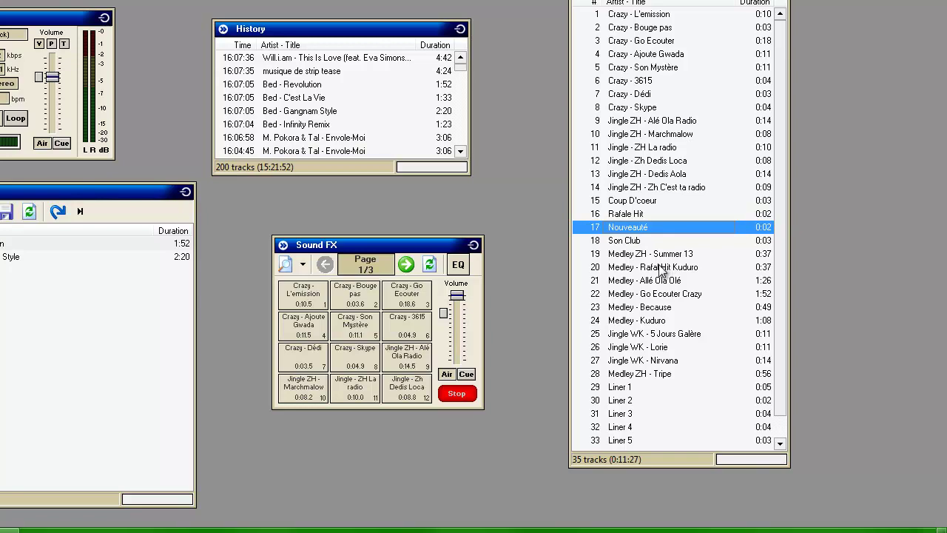
{"action": "left_click", "coordinate": [662, 254]}
{"action": "left_click", "coordinate": [637, 362]}
{"action": "left_click", "coordinate": [621, 402]}
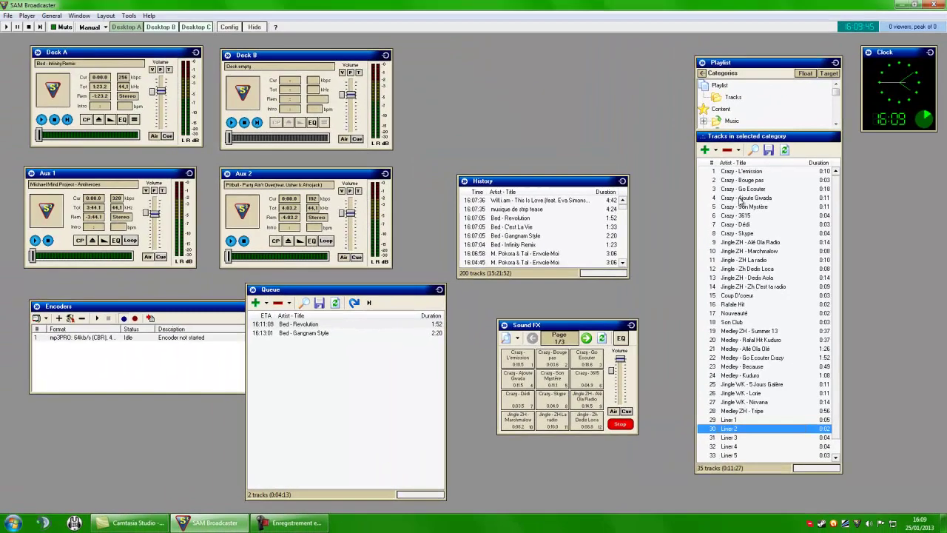
Step: Add Crazy - Ajoute Gwada to the queue as its third entry
{"action": "double_click", "coordinate": [740, 199]}
{"action": "left_click", "coordinate": [290, 342]}
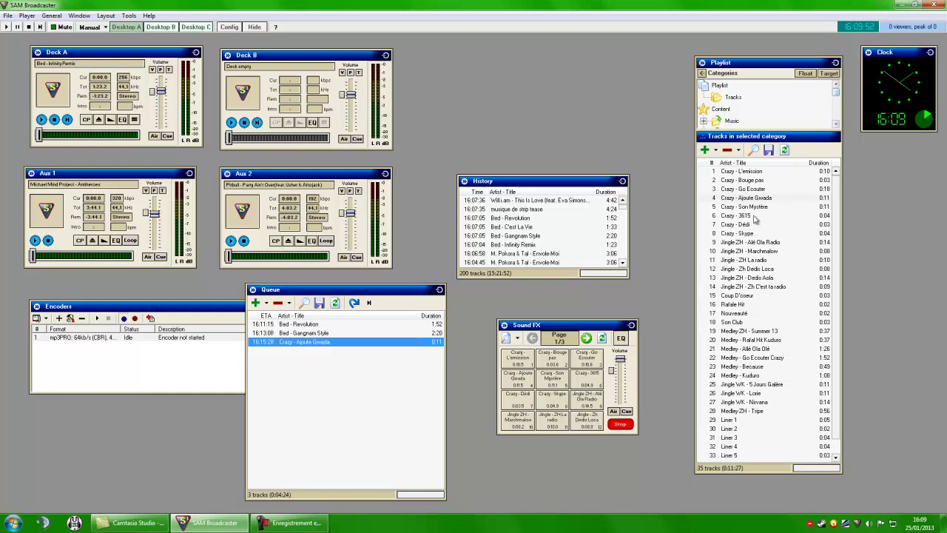
{"action": "left_click_drag", "start_coordinate": [551, 324], "coordinate": [538, 330]}
Step: Fill the sound pads with Crazy Time effects and reopen the playlist's 35 Bed tracks
{"action": "left_click", "coordinate": [504, 344]}
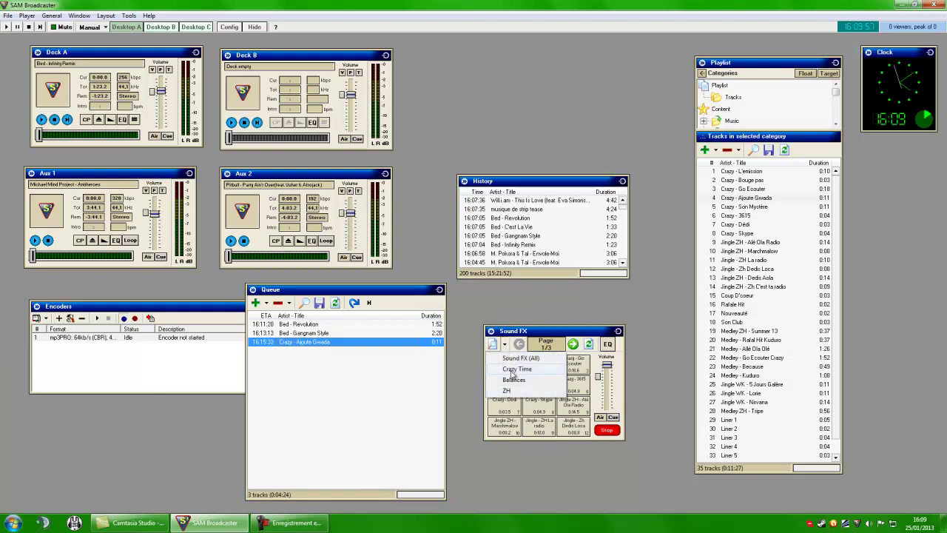
{"action": "left_click", "coordinate": [518, 369]}
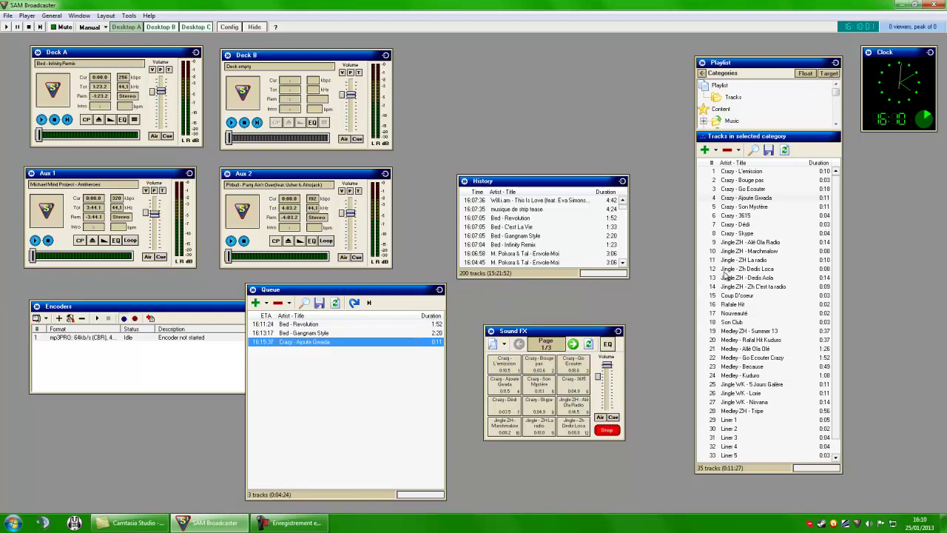
{"action": "left_click", "coordinate": [715, 86]}
{"action": "double_click", "coordinate": [717, 158]}
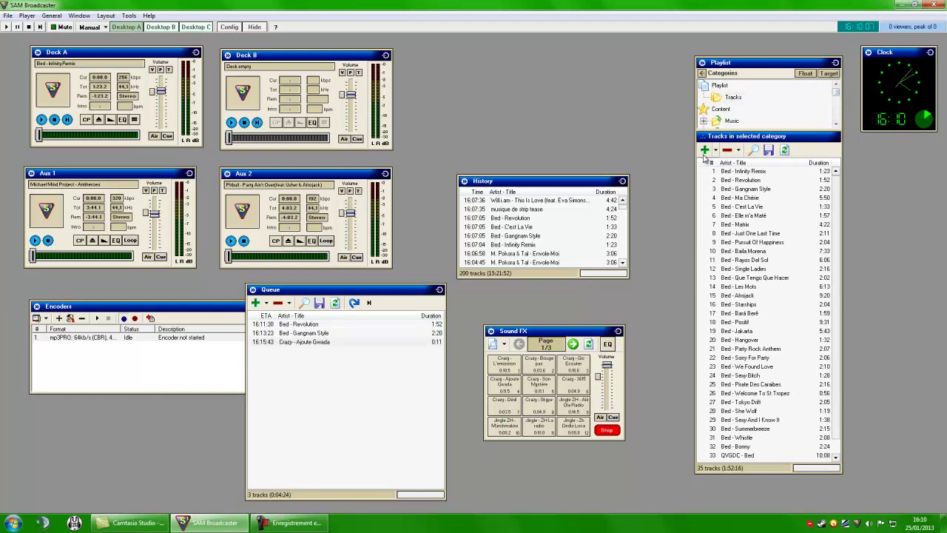
{"action": "left_click", "coordinate": [732, 100]}
{"action": "left_click", "coordinate": [716, 150]}
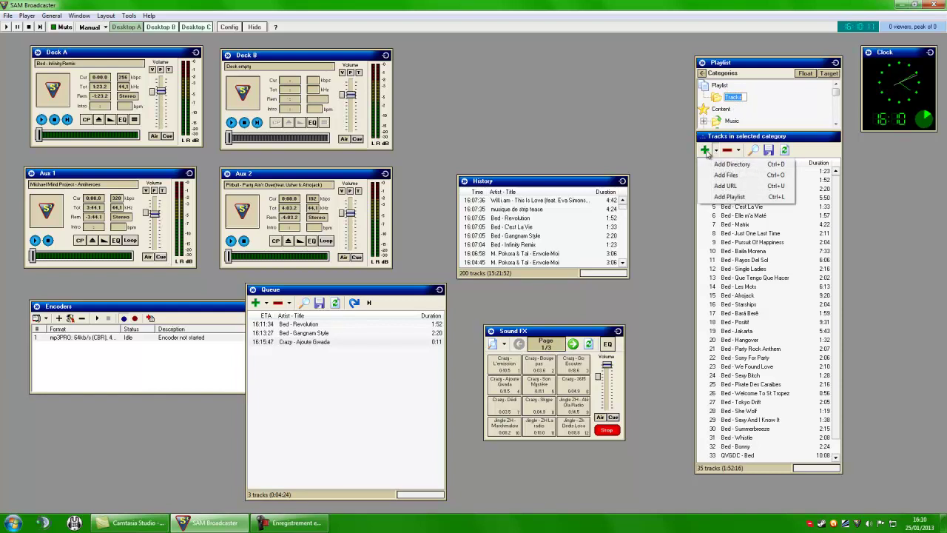
{"action": "left_click", "coordinate": [728, 165]}
{"action": "left_click", "coordinate": [405, 219]}
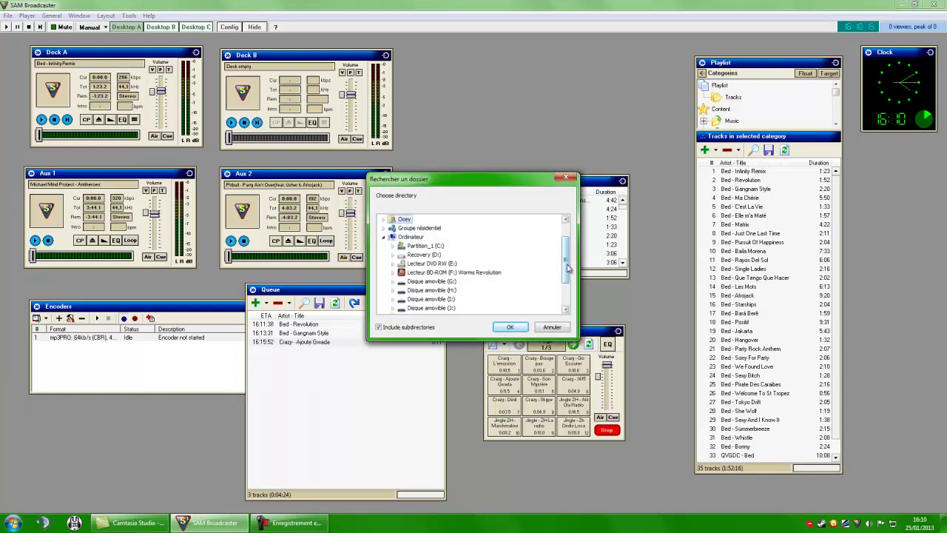
{"action": "scroll", "coordinate": [473, 289], "scroll_direction": "down", "scroll_amount": 3}
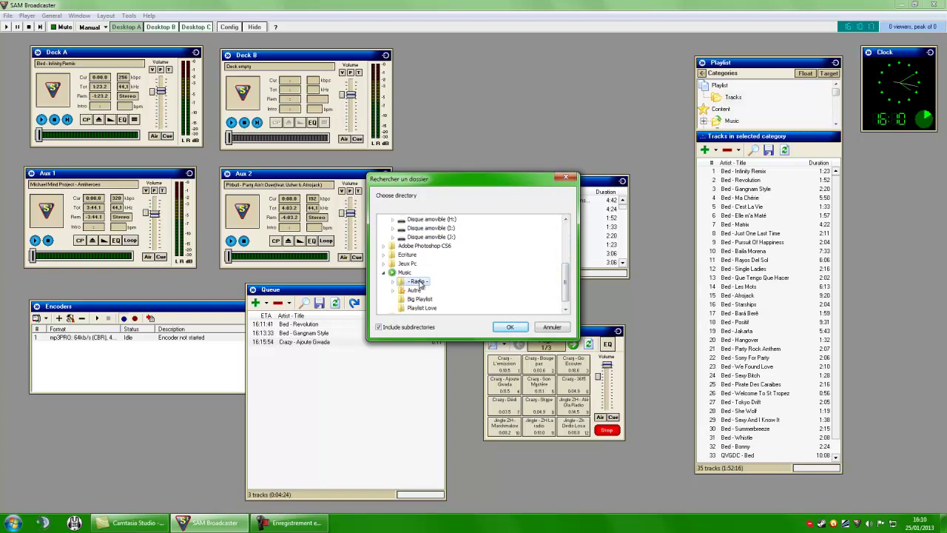
{"action": "left_click", "coordinate": [400, 282]}
{"action": "left_click", "coordinate": [429, 291]}
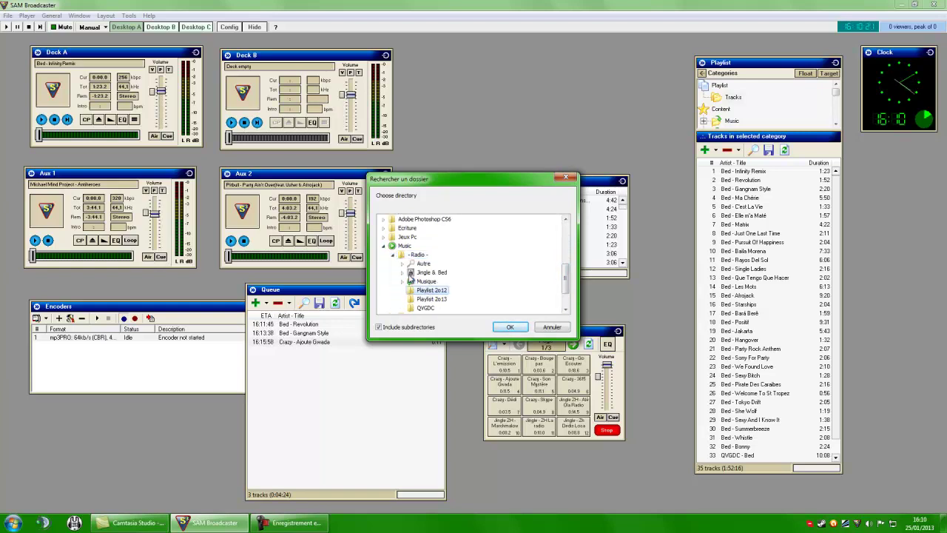
{"action": "left_click", "coordinate": [402, 272]}
{"action": "left_click", "coordinate": [430, 284]}
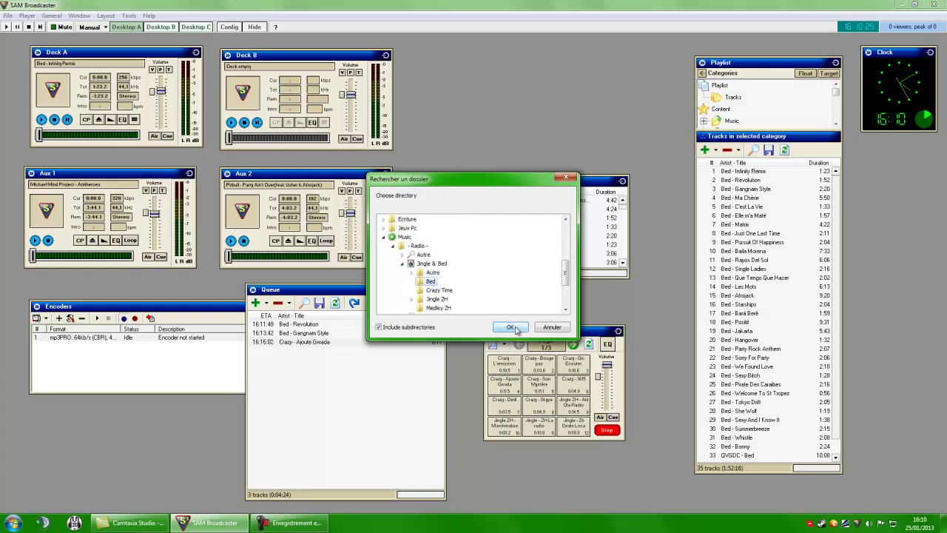
{"action": "left_click", "coordinate": [552, 328]}
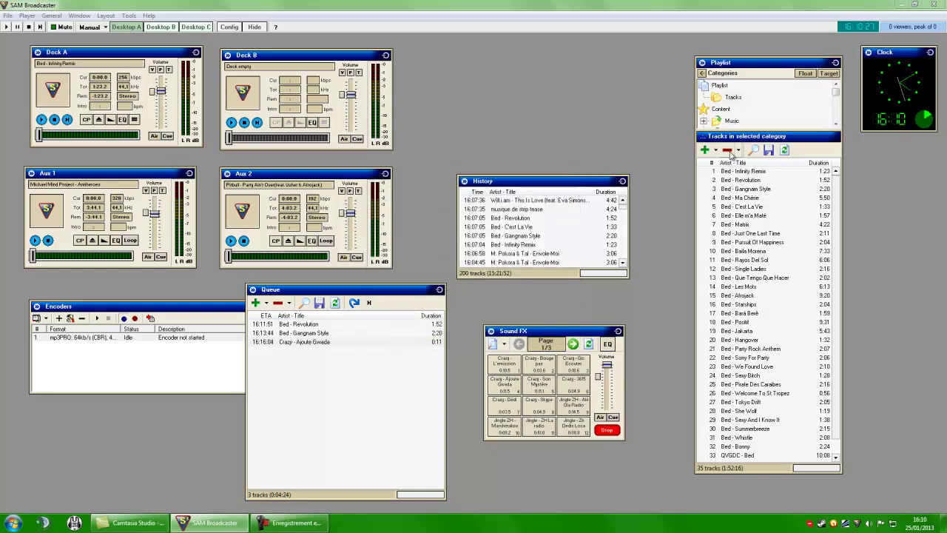
{"action": "left_click", "coordinate": [705, 149]}
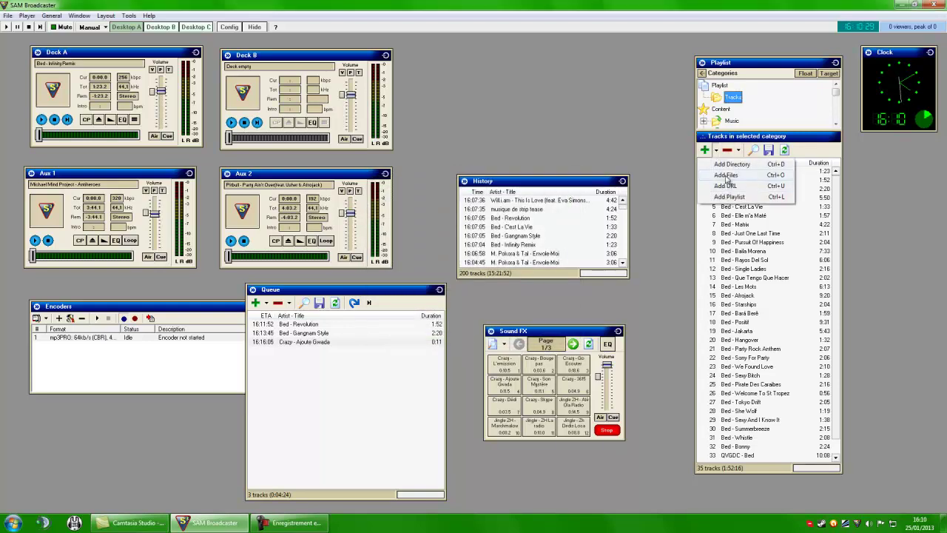
{"action": "left_click", "coordinate": [726, 176]}
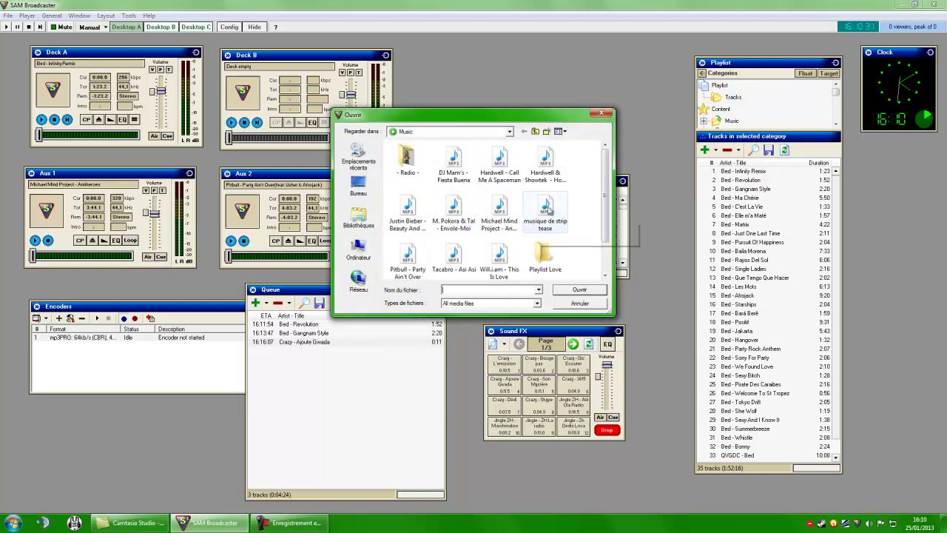
{"action": "double_click", "coordinate": [411, 167]}
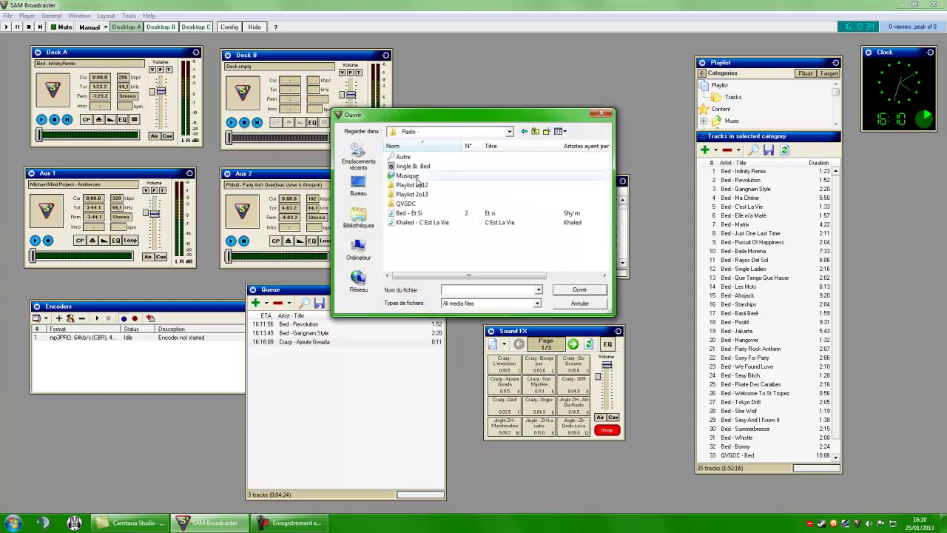
{"action": "left_click", "coordinate": [611, 113]}
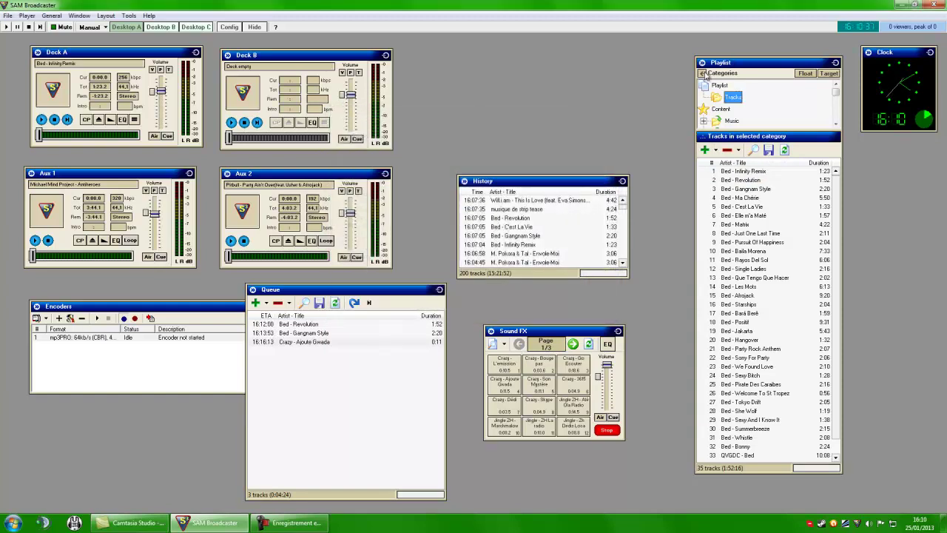
Step: Shift the Playlist right, showing its category tree beside the 35 tracks, and nudge Sound FX right
{"action": "left_click", "coordinate": [705, 74]}
{"action": "left_click", "coordinate": [704, 74]}
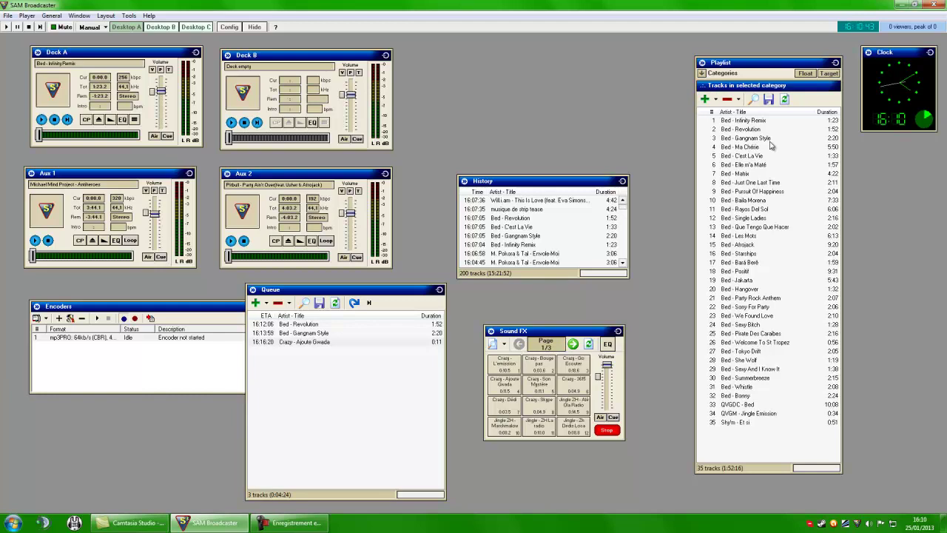
{"action": "left_click_drag", "start_coordinate": [761, 72], "coordinate": [780, 74]}
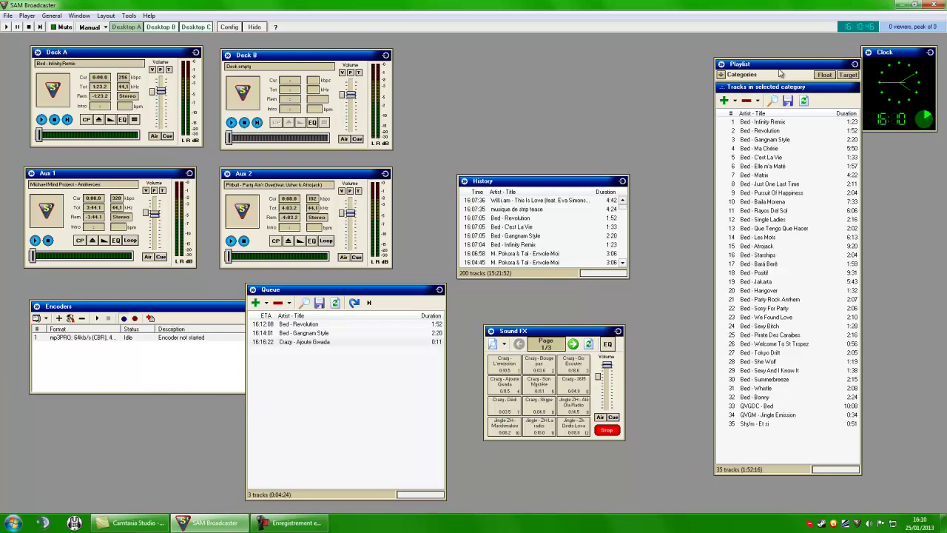
{"action": "mouse_move", "coordinate": [559, 335]}
{"action": "left_mouse_down"}
{"action": "mouse_move", "coordinate": [568, 331]}
{"action": "mouse_move", "coordinate": [554, 332]}
{"action": "left_mouse_up"}
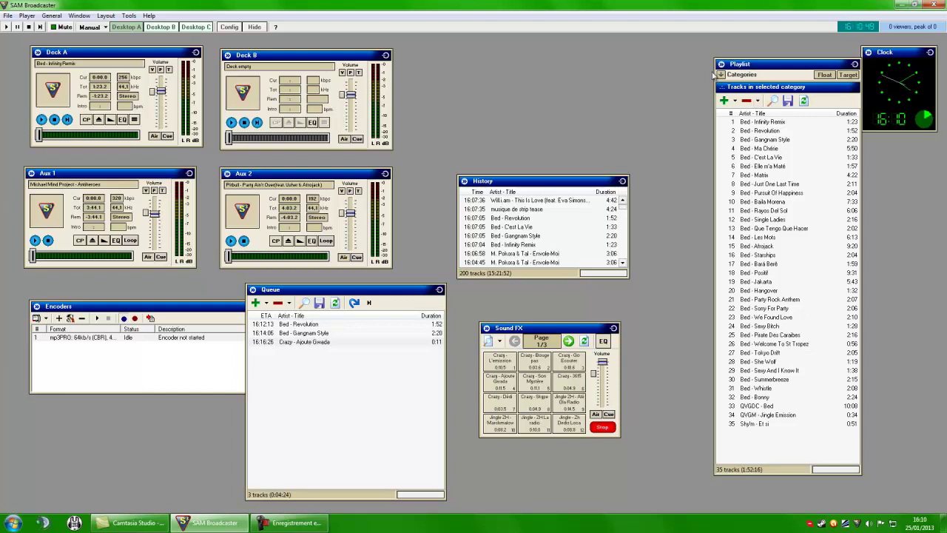
{"action": "left_click", "coordinate": [725, 75]}
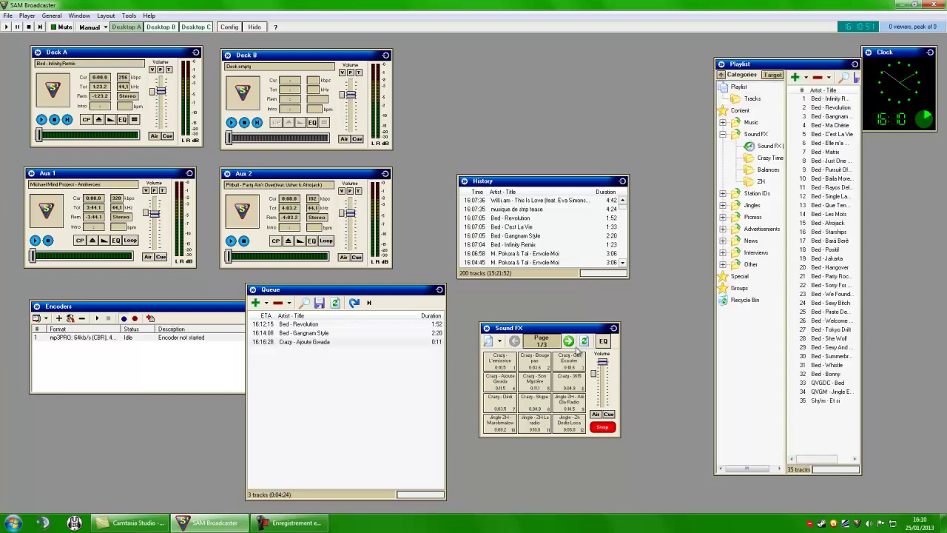
{"action": "left_click_drag", "start_coordinate": [562, 328], "coordinate": [594, 323]}
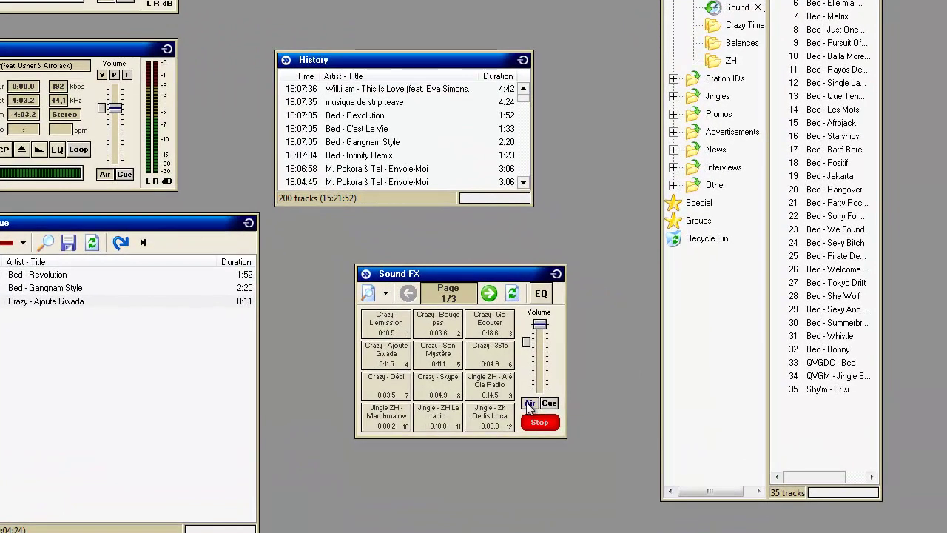
Step: Play Crazy - Bouge pas, close History, move Sound FX and Queue right, and select all queue tracks
{"action": "left_click", "coordinate": [438, 325]}
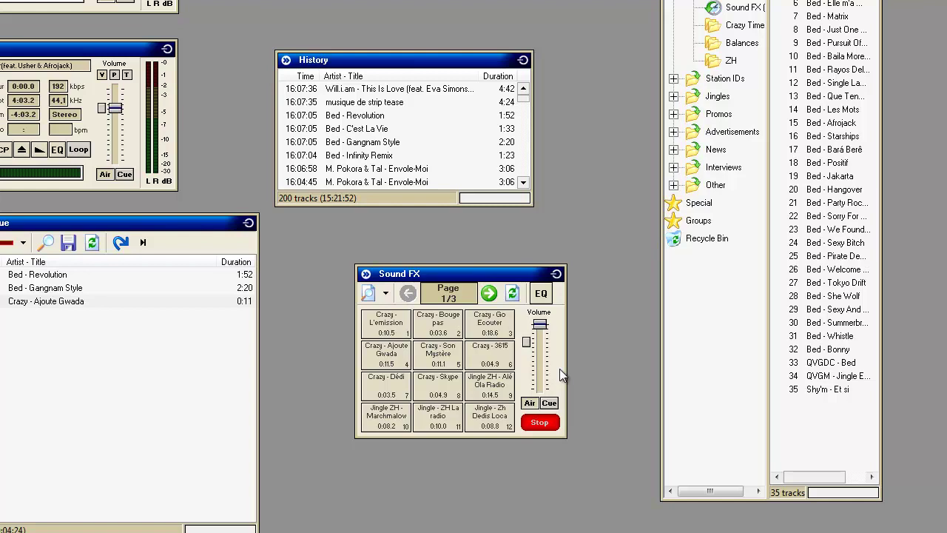
{"action": "left_click", "coordinate": [523, 60]}
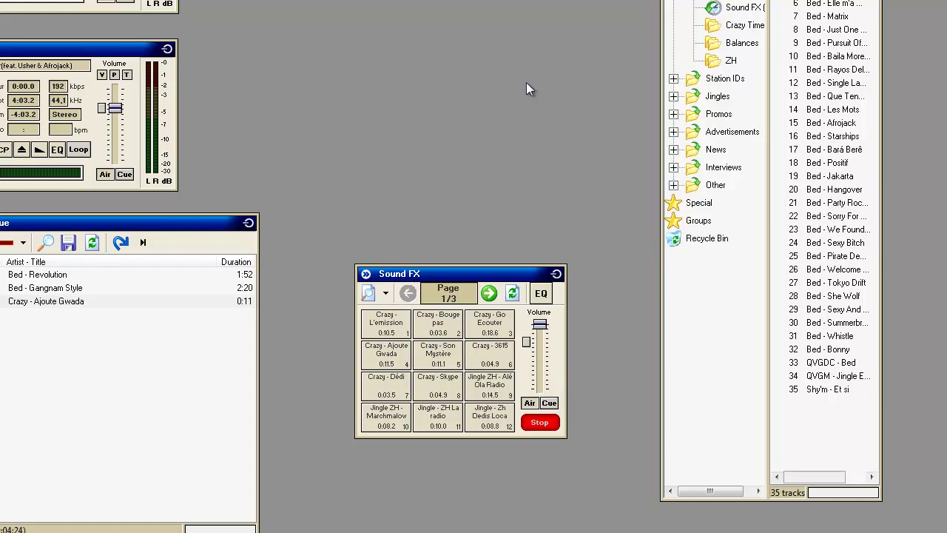
{"action": "left_click_drag", "start_coordinate": [497, 275], "coordinate": [526, 277]}
{"action": "left_click_drag", "start_coordinate": [142, 227], "coordinate": [201, 229]}
{"action": "left_click_drag", "start_coordinate": [122, 325], "coordinate": [93, 274]}
Step: Clear the queue and add Envole-Moi, Fiesta Buena, This Is Love and Party Ain't Over
{"action": "key", "text": "Delete"}
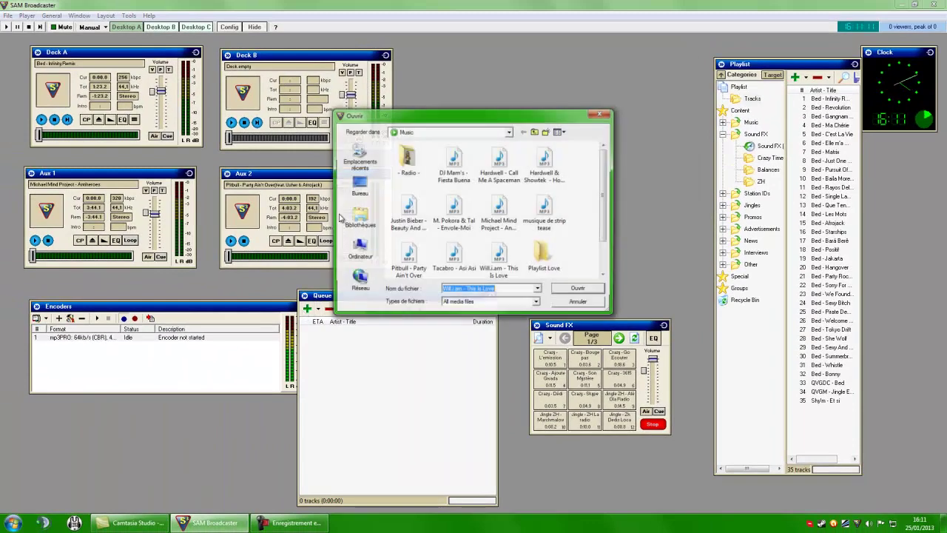
{"action": "double_click", "coordinate": [454, 209]}
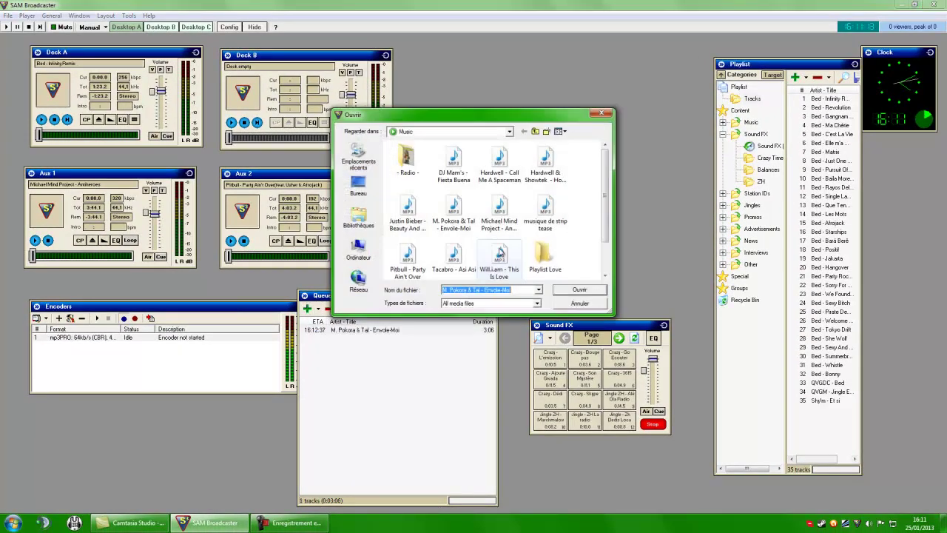
{"action": "left_click", "coordinate": [499, 253]}
{"action": "left_click", "coordinate": [408, 255], "text": "shift"}
{"action": "left_click", "coordinate": [453, 159], "text": "ctrl"}
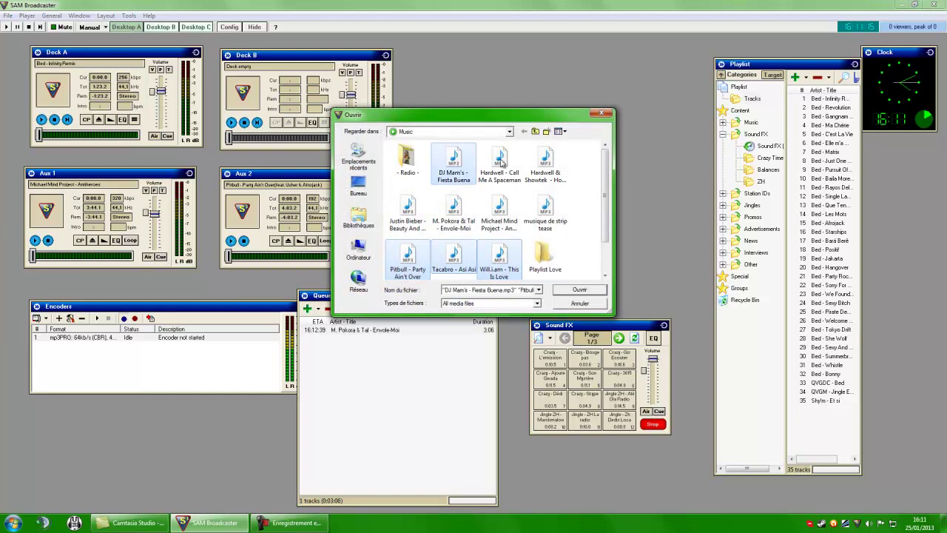
{"action": "left_click_drag", "start_coordinate": [500, 160], "coordinate": [504, 164]}
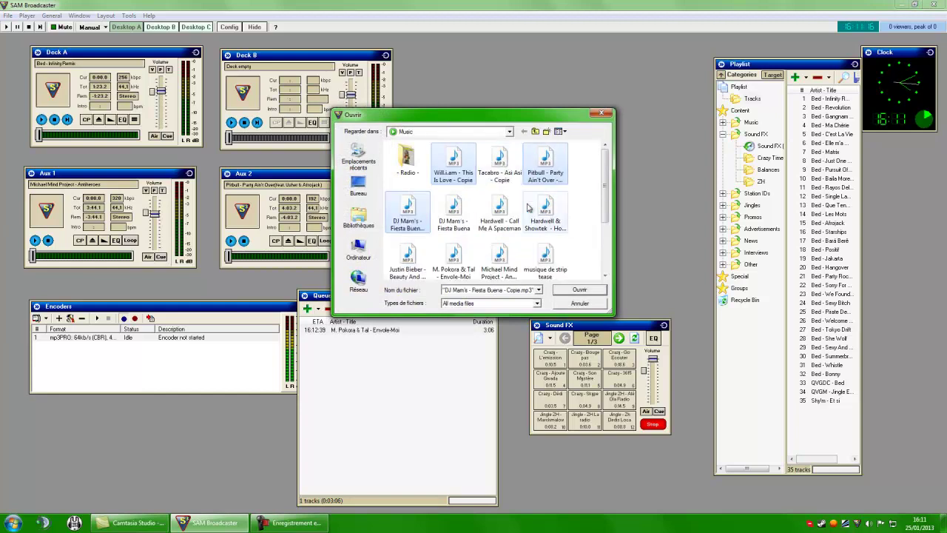
{"action": "left_click", "coordinate": [579, 290]}
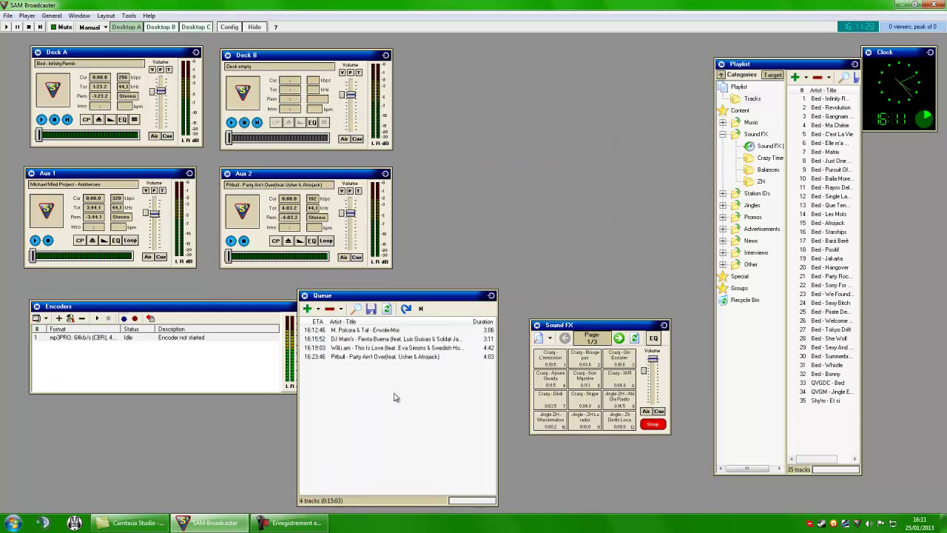
Step: Move Encoders to the top centre and Queue left, hide the playlist categories, and start a new encoder
{"action": "left_click_drag", "start_coordinate": [260, 313], "coordinate": [646, 85]}
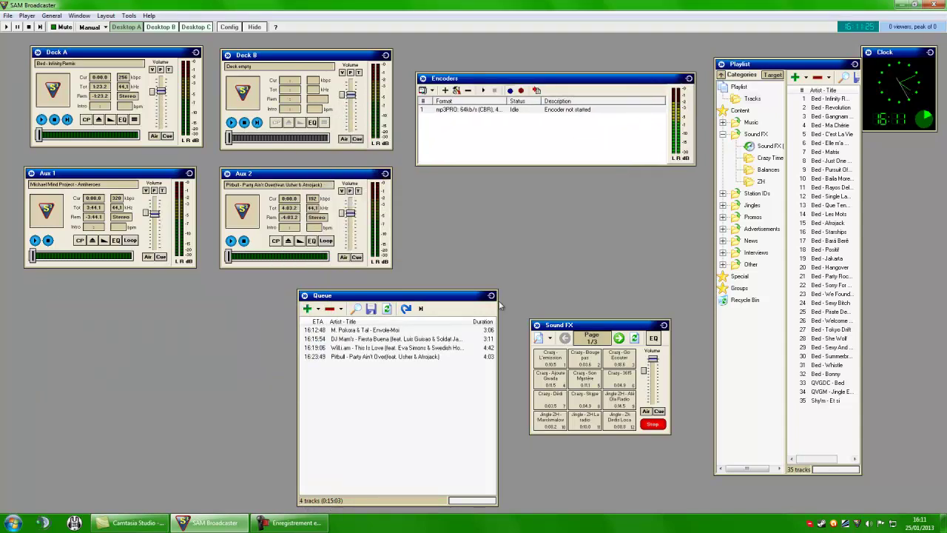
{"action": "left_click_drag", "start_coordinate": [410, 299], "coordinate": [314, 295]}
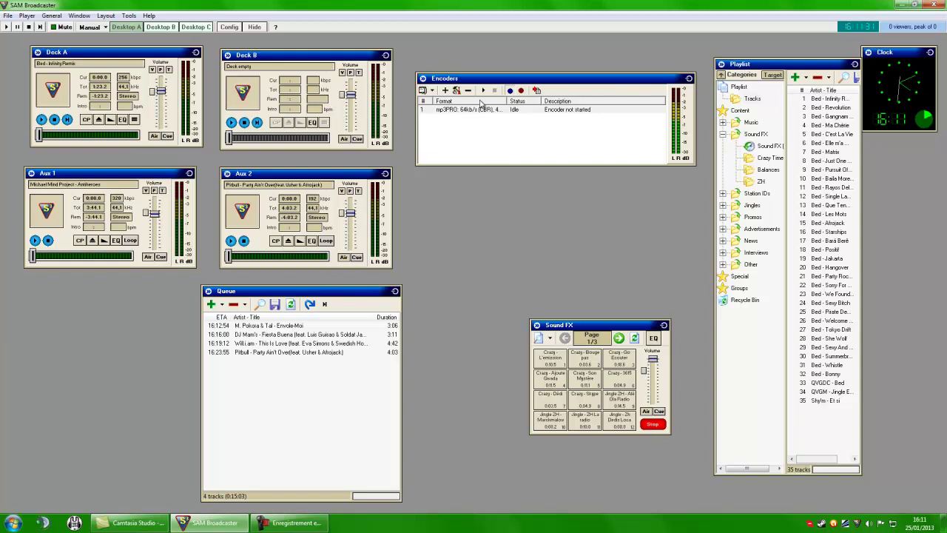
{"action": "left_click", "coordinate": [722, 75]}
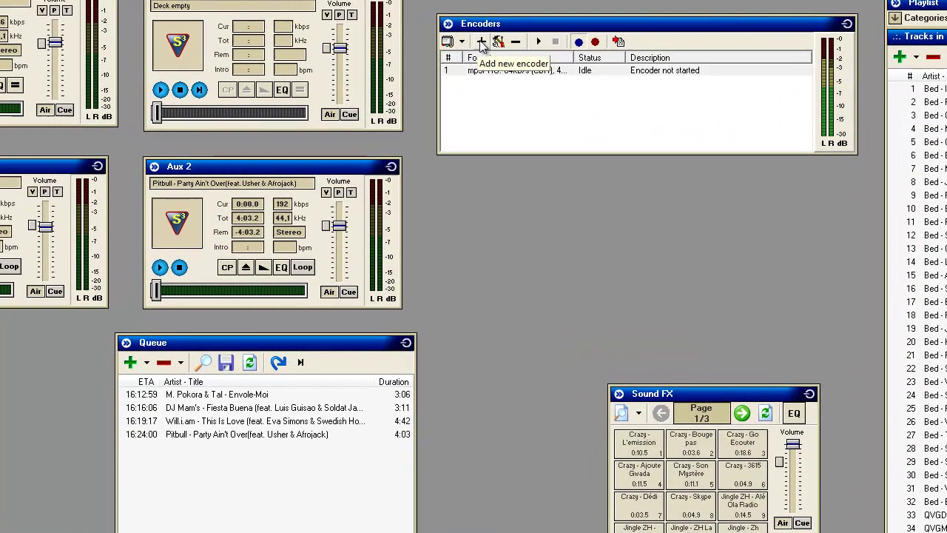
{"action": "left_click", "coordinate": [481, 42]}
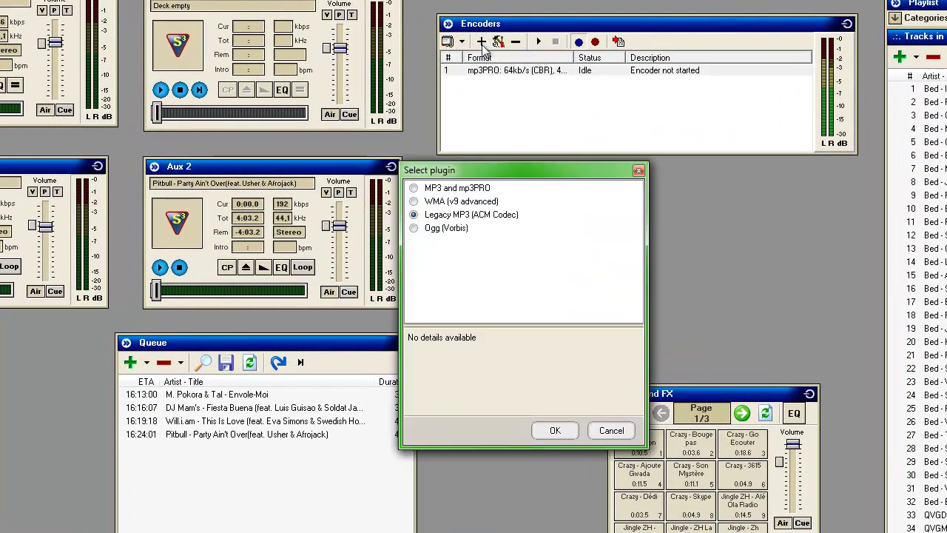
Step: Add an MP3 and mp3PRO encoder at High Quality with MP3 64 kb/s, 44,1 kHz stereo format
{"action": "left_click", "coordinate": [413, 188]}
{"action": "left_click", "coordinate": [555, 430]}
{"action": "left_click", "coordinate": [395, 212]}
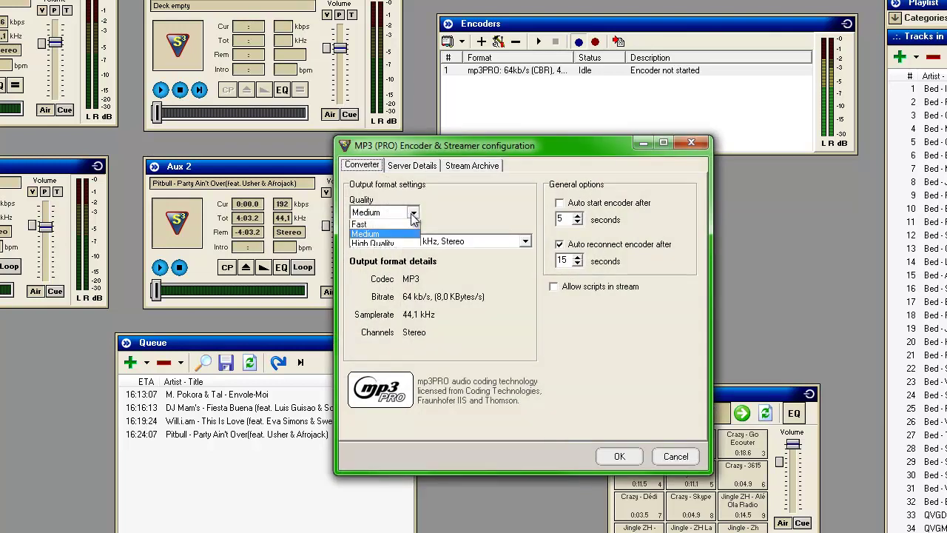
{"action": "left_click", "coordinate": [385, 245]}
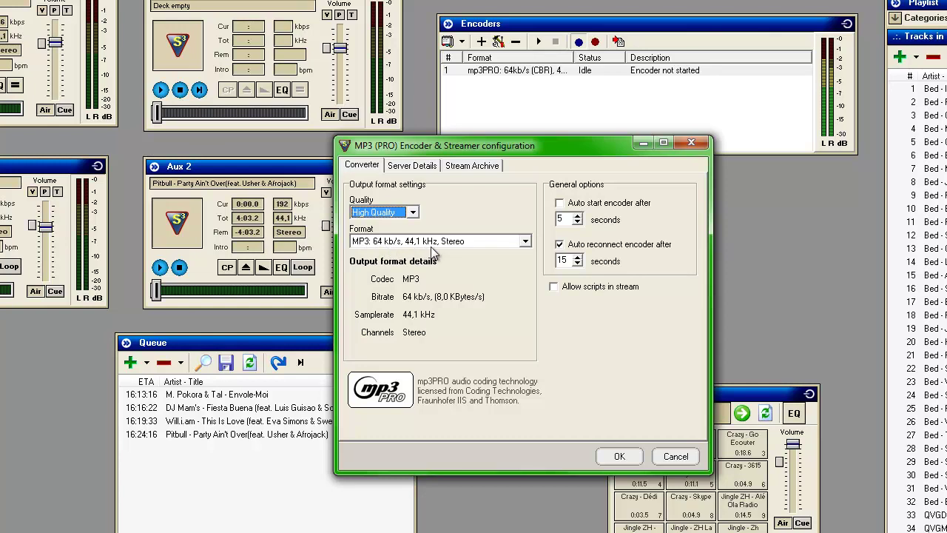
{"action": "left_click", "coordinate": [475, 241]}
{"action": "left_click_drag", "start_coordinate": [528, 274], "coordinate": [520, 331]}
{"action": "scroll", "coordinate": [511, 308], "scroll_direction": "up", "scroll_amount": 5}
{"action": "left_click", "coordinate": [511, 256]}
{"action": "left_click", "coordinate": [409, 165]}
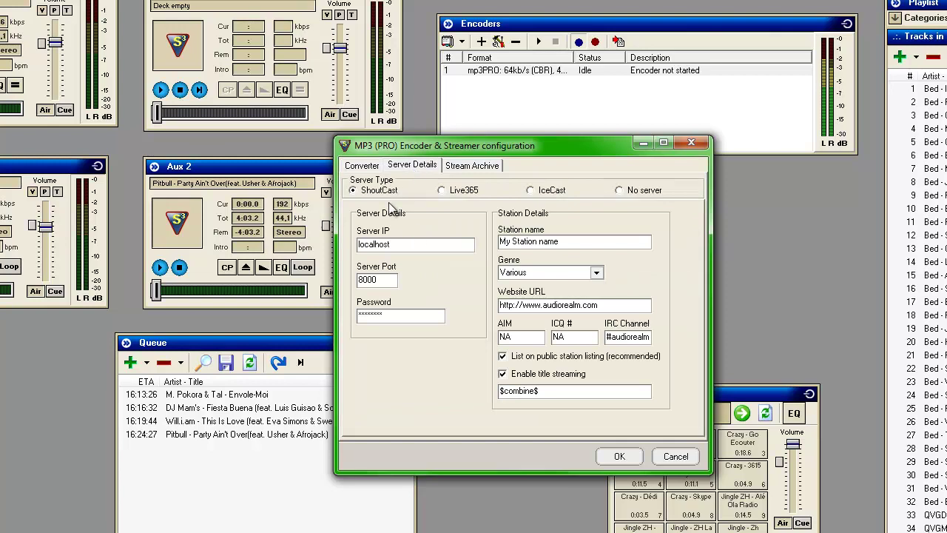
Step: Point the encoder to ShoutCast server 152.25.36.5, port 25000, with its password and station name 'Crazy Time'
{"action": "left_click", "coordinate": [381, 192]}
{"action": "double_click", "coordinate": [376, 245]}
{"action": "type", "text": "152.25.36.5"}
{"action": "double_click", "coordinate": [378, 279]}
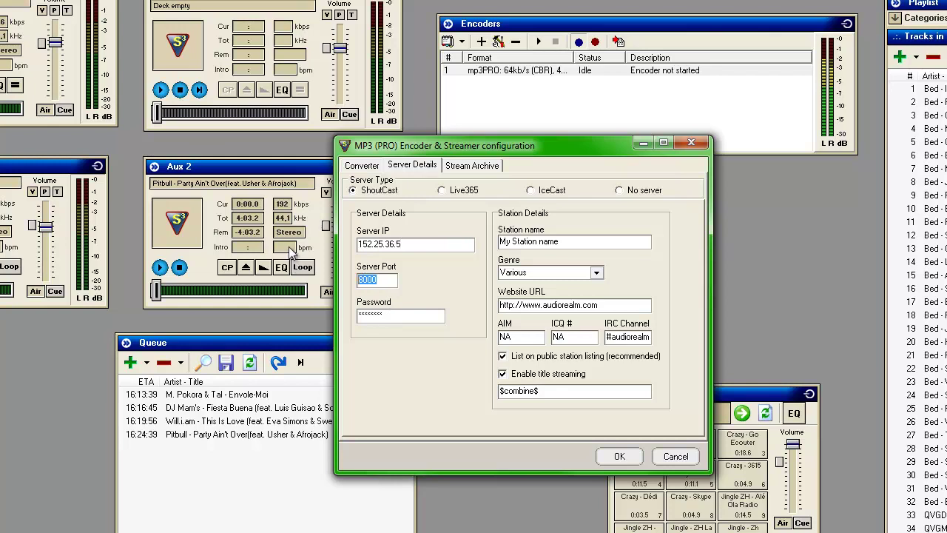
{"action": "type", "text": "25000"}
{"action": "key", "text": "Tab"}
{"action": "type", "text": "********"}
{"action": "key", "text": "Tab"}
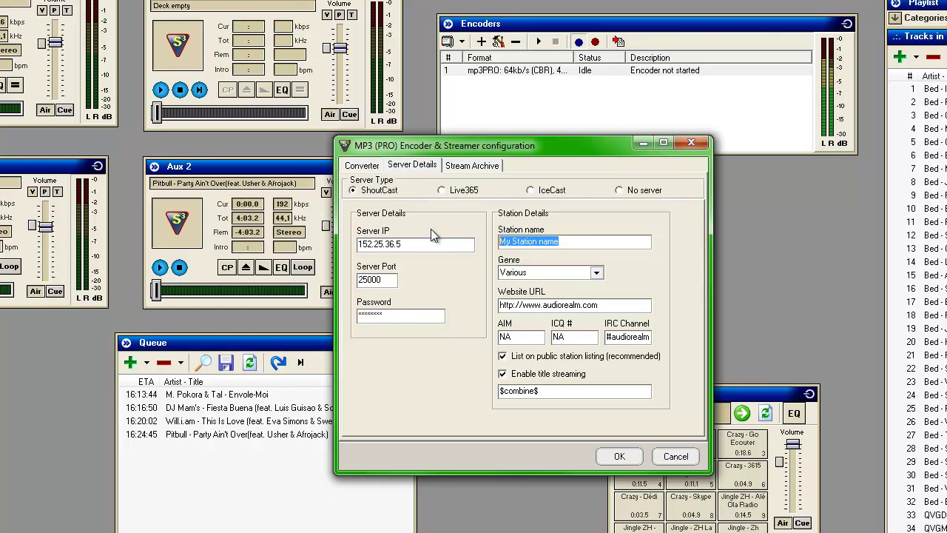
{"action": "type", "text": "Crazy Time"}
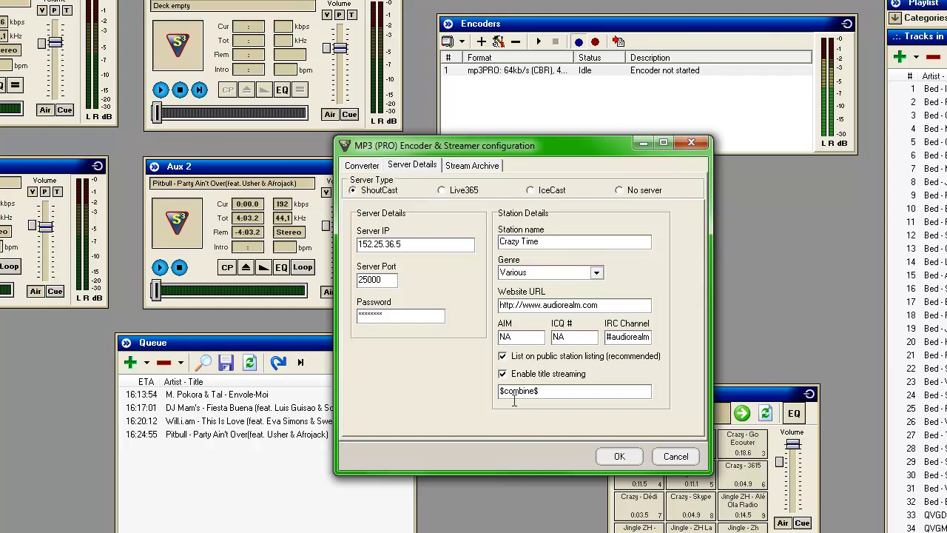
Step: Enable 'Save stream to file' under the Stream Archive settings
{"action": "mouse_move", "coordinate": [510, 395]}
{"action": "left_mouse_down"}
{"action": "mouse_move", "coordinate": [540, 394]}
{"action": "mouse_move", "coordinate": [521, 394]}
{"action": "left_mouse_up"}
{"action": "left_click", "coordinate": [462, 170]}
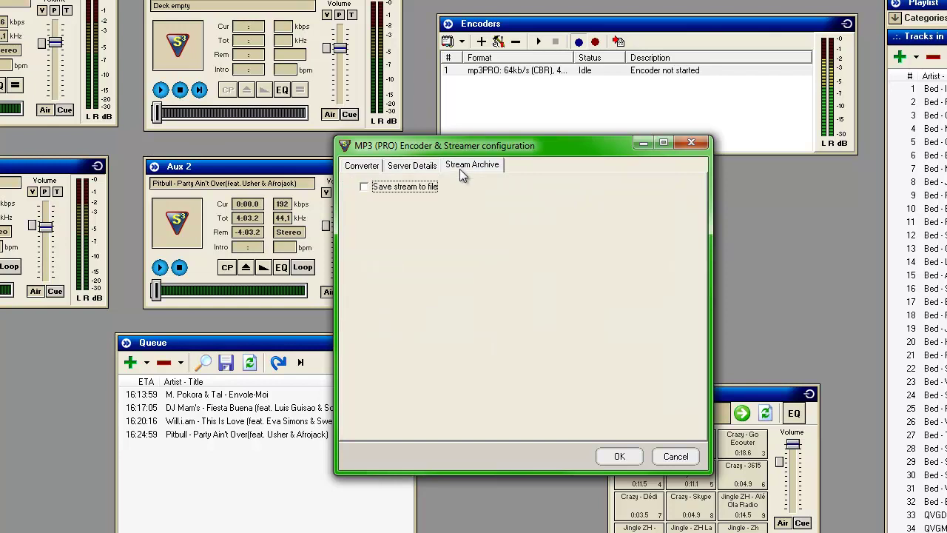
{"action": "left_click", "coordinate": [364, 186]}
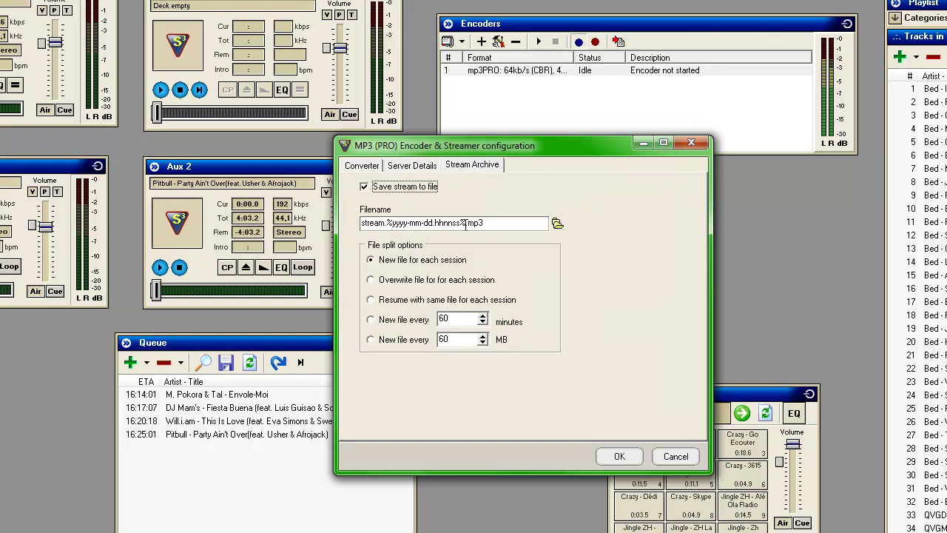
Step: Keep the default archive filename and confirm the new encoder's settings
{"action": "left_click", "coordinate": [557, 232]}
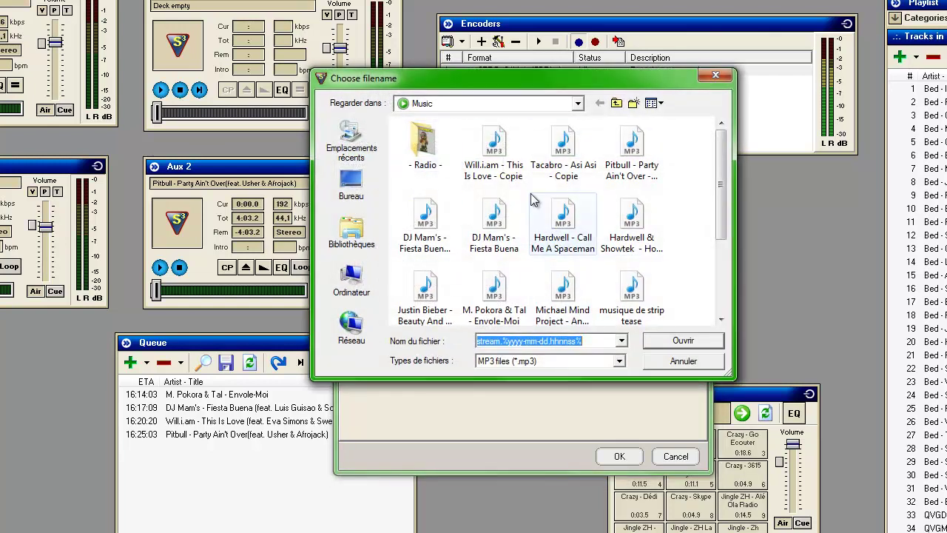
{"action": "left_click", "coordinate": [715, 76]}
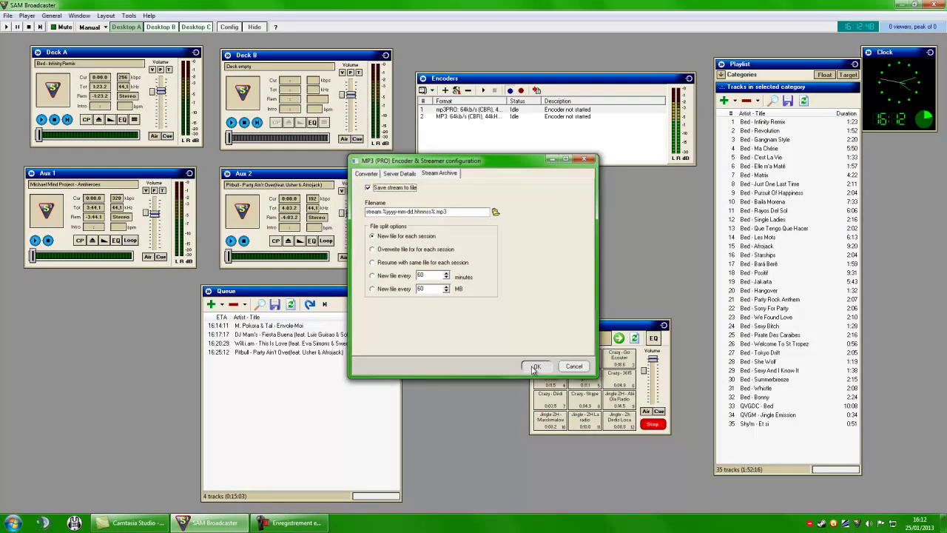
{"action": "left_click", "coordinate": [619, 456]}
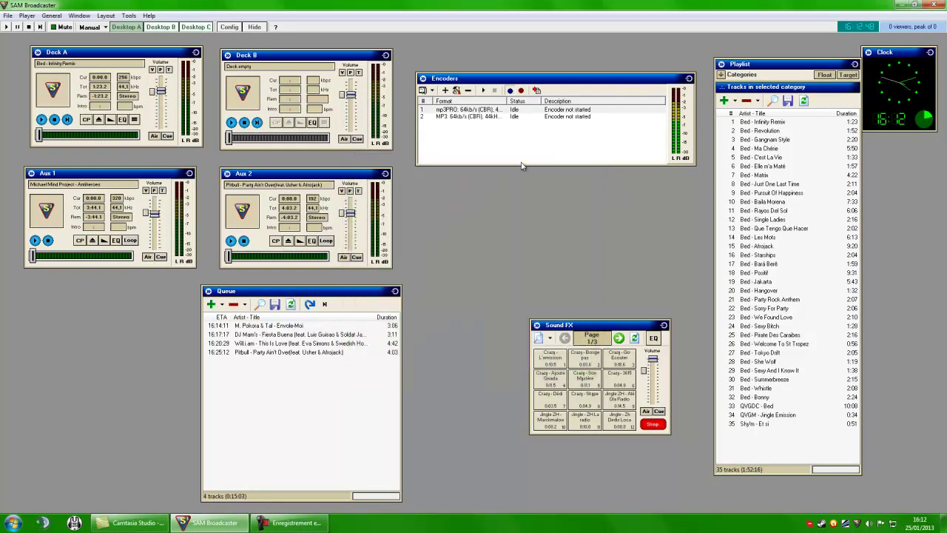
Step: Review the new MP3 64 kb/s encoder's Server Details, Stream Archive and Converter configuration
{"action": "left_click", "coordinate": [462, 119]}
{"action": "right_click", "coordinate": [481, 121]}
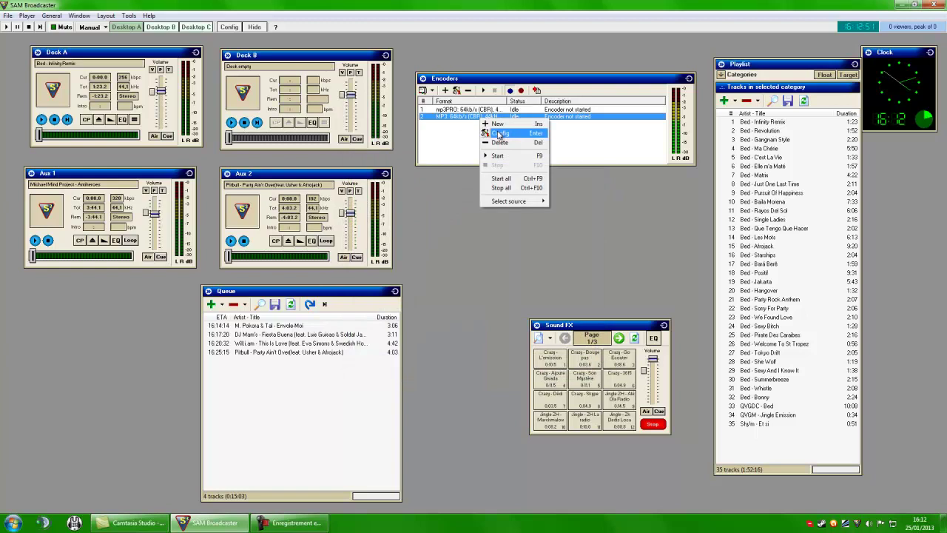
{"action": "left_click", "coordinate": [500, 133]}
{"action": "left_click", "coordinate": [406, 173]}
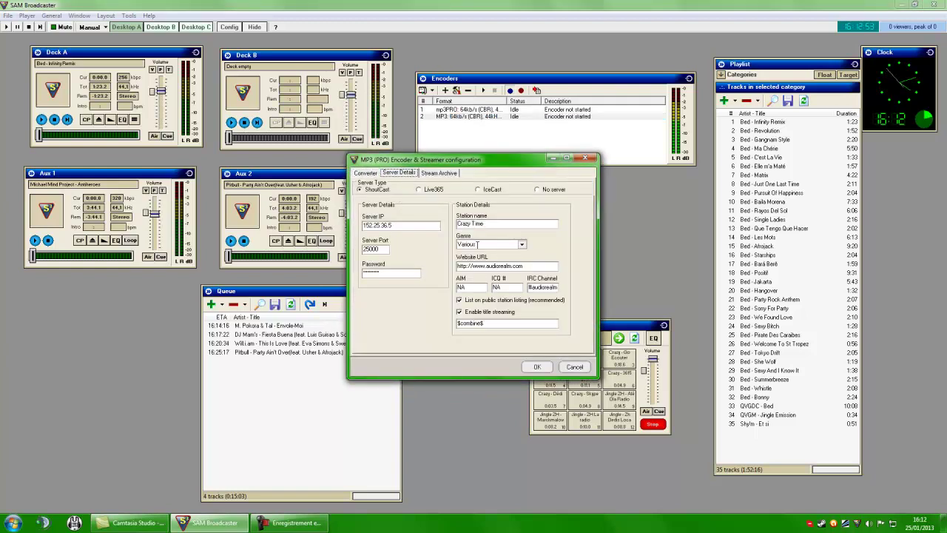
{"action": "left_click", "coordinate": [444, 173]}
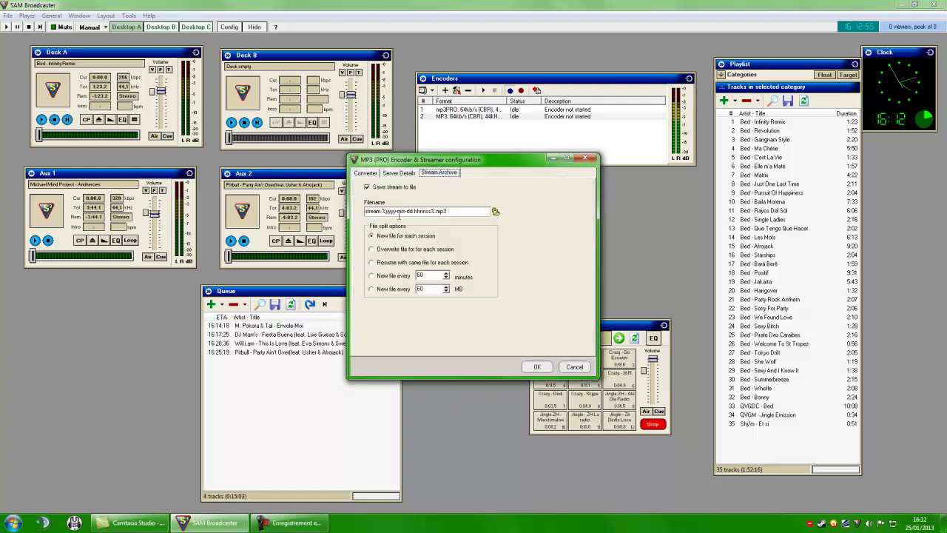
{"action": "left_click", "coordinate": [399, 172]}
{"action": "left_click", "coordinate": [365, 173]}
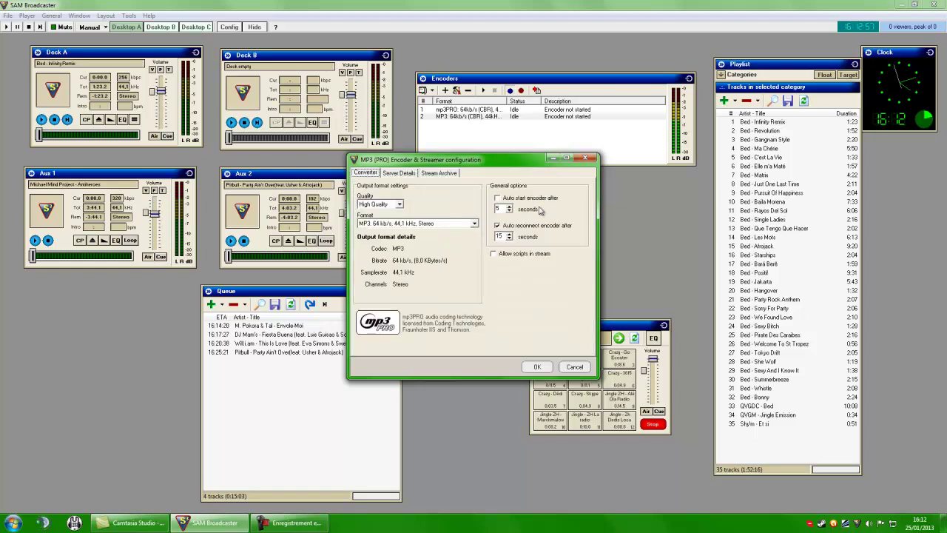
{"action": "key", "text": "super+Up"}
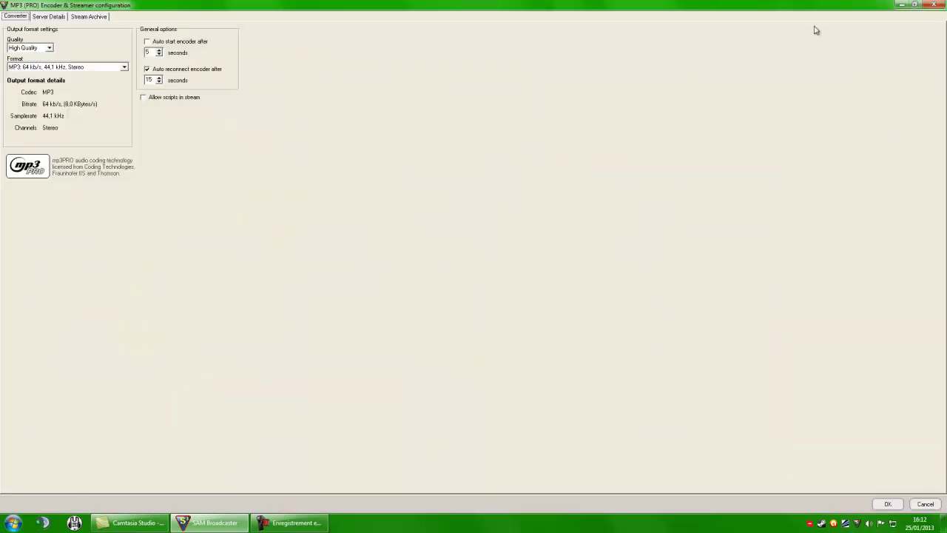
{"action": "left_click", "coordinate": [926, 6]}
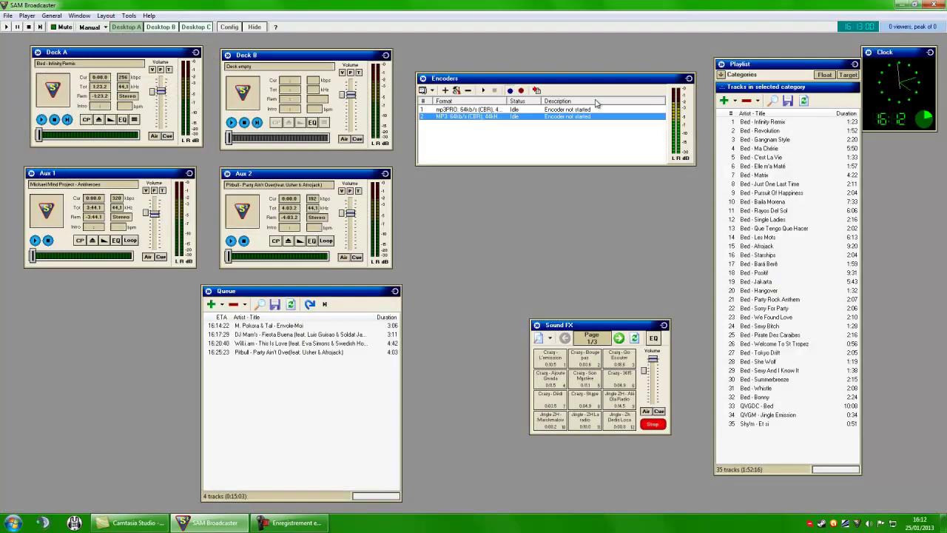
{"action": "left_click", "coordinate": [457, 89]}
Step: Close the encoder configuration, launch Firefox, and log in to the Zenith Habbo admin panel
{"action": "left_click", "coordinate": [583, 159]}
{"action": "left_click", "coordinate": [14, 520]}
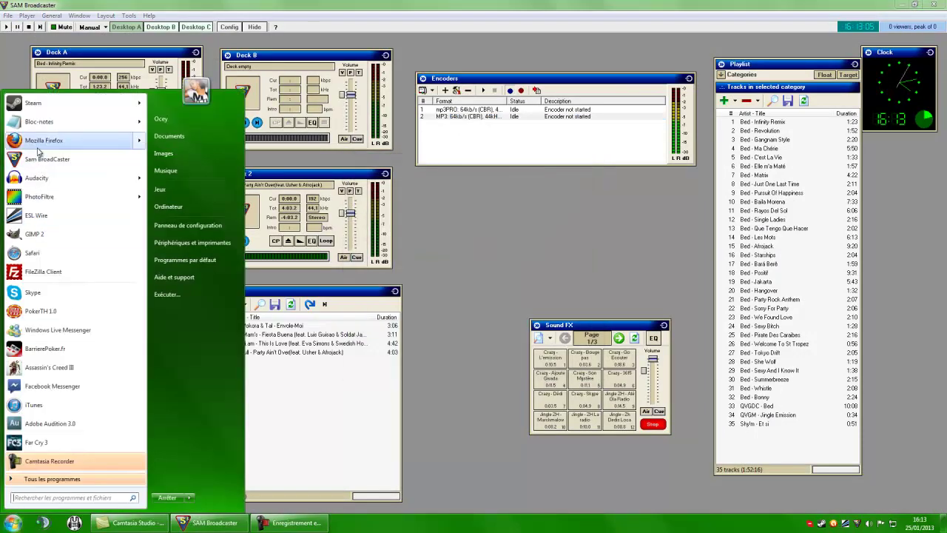
{"action": "left_click", "coordinate": [270, 185]}
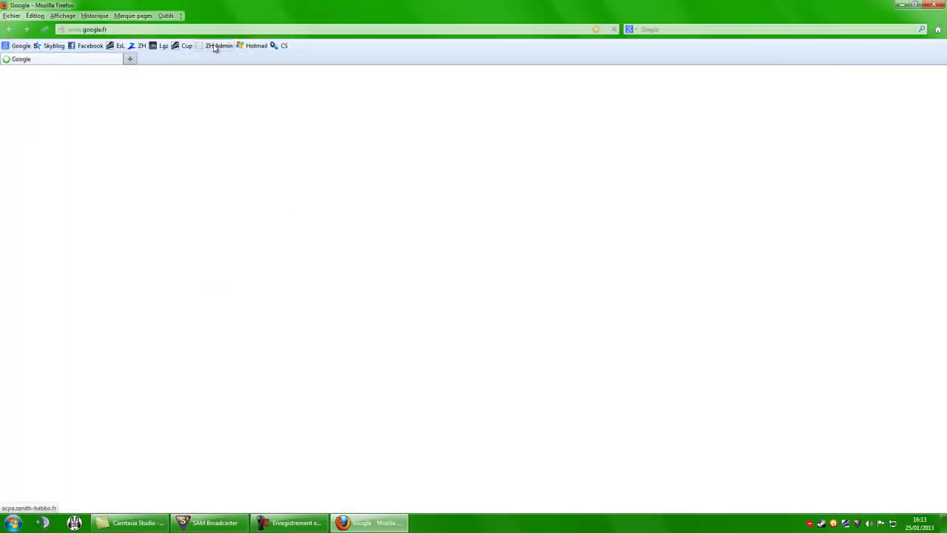
{"action": "left_click", "coordinate": [214, 46]}
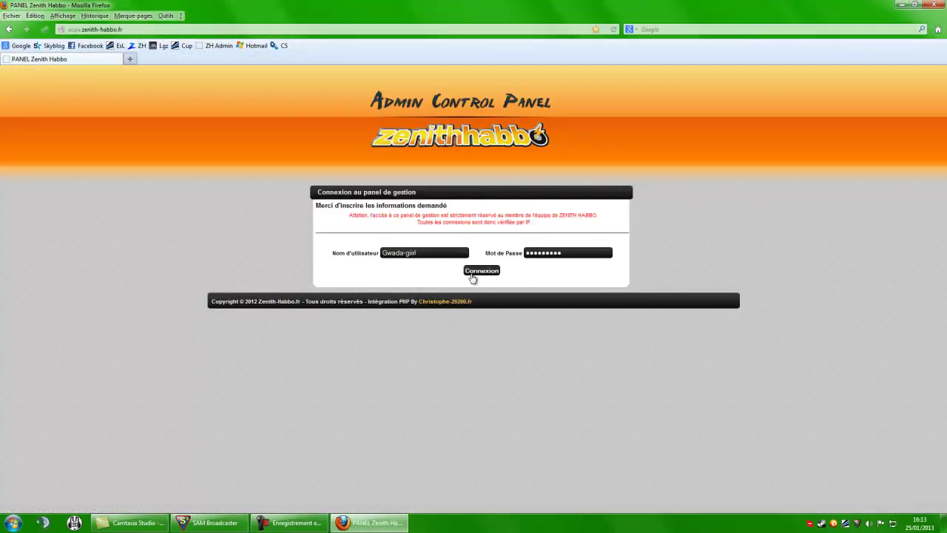
{"action": "left_click", "coordinate": [472, 274]}
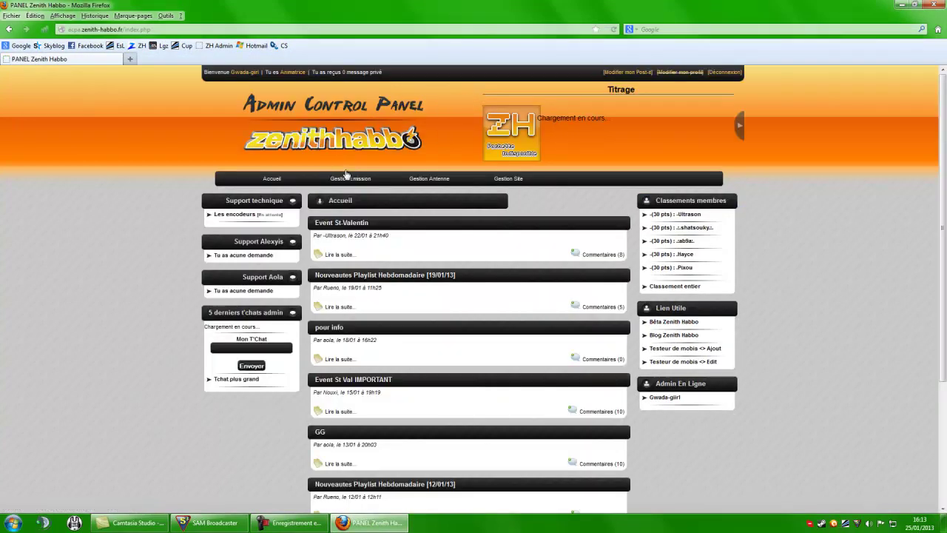
Step: Submit a Remise à l'antenne request with ID 3 for Crazy Time, then return to SAM
{"action": "mouse_move", "coordinate": [351, 181]}
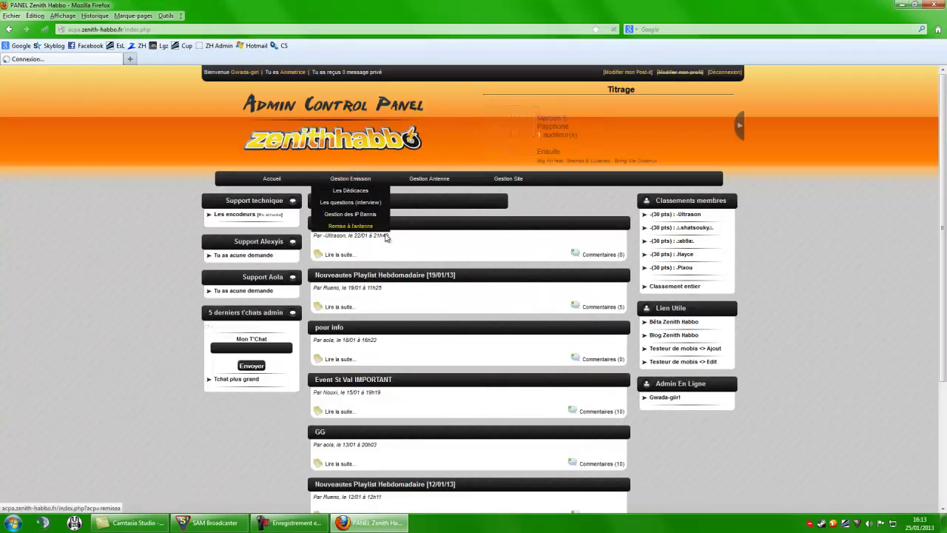
{"action": "left_click", "coordinate": [350, 225]}
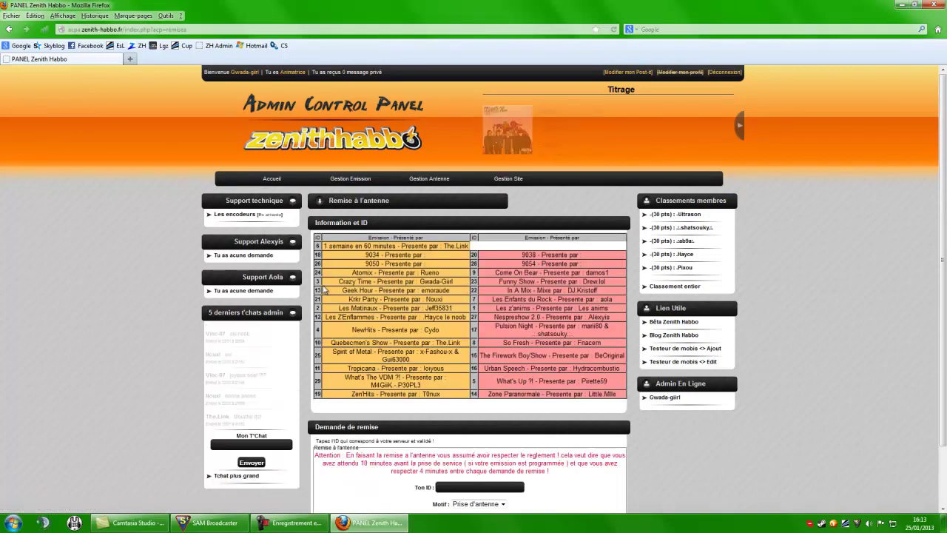
{"action": "left_click_drag", "start_coordinate": [319, 282], "coordinate": [459, 289]}
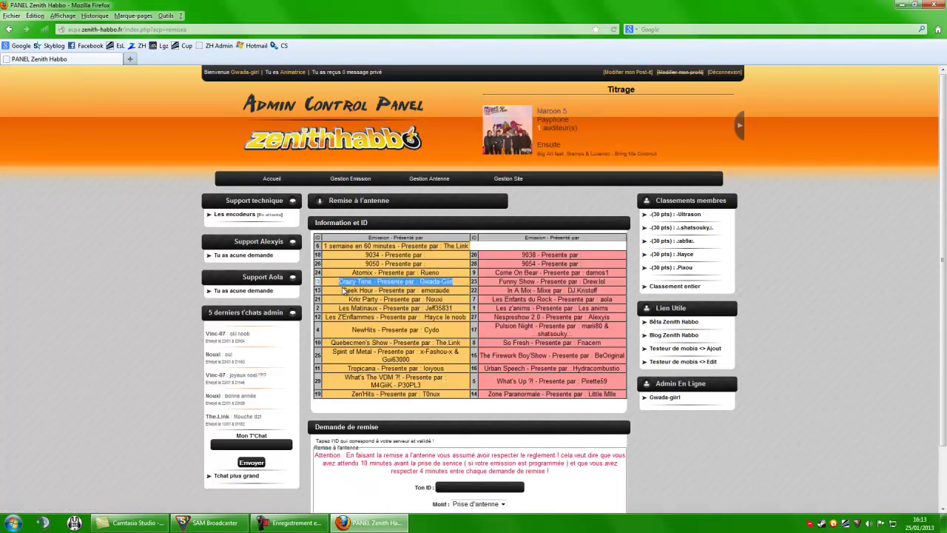
{"action": "scroll", "coordinate": [420, 334], "scroll_direction": "down", "scroll_amount": 2}
{"action": "left_click", "coordinate": [458, 422]}
{"action": "type", "text": "3"}
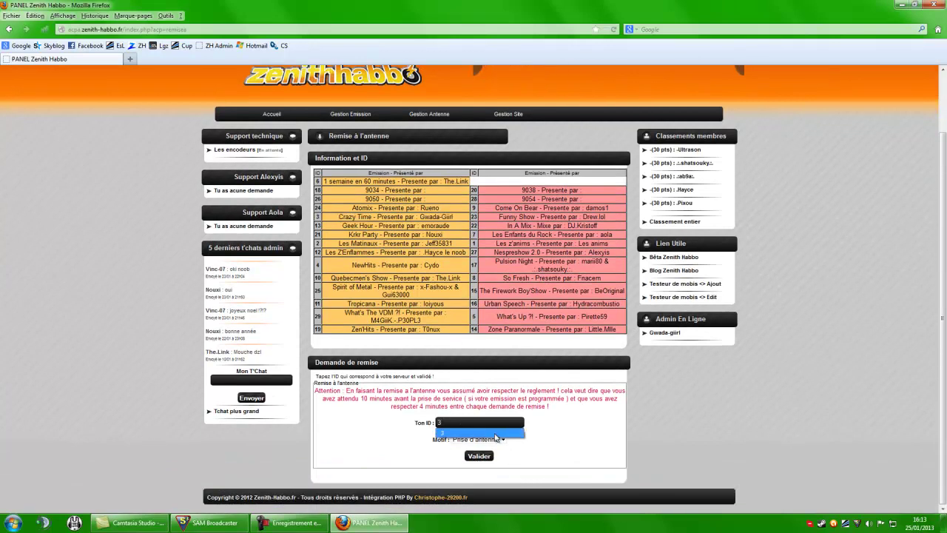
{"action": "left_click", "coordinate": [479, 457]}
{"action": "left_click", "coordinate": [215, 522]}
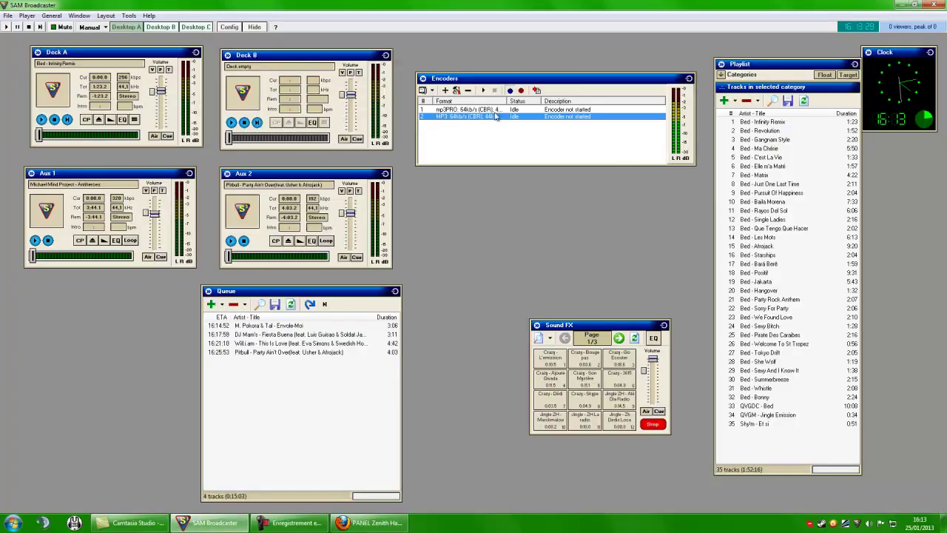
Step: Check the encoder's server details, start the mp3PRO encoder, then switch to the Zenith Habbo panel
{"action": "left_click", "coordinate": [457, 91]}
{"action": "left_click", "coordinate": [403, 175]}
{"action": "left_click", "coordinate": [587, 160]}
{"action": "left_click", "coordinate": [459, 110]}
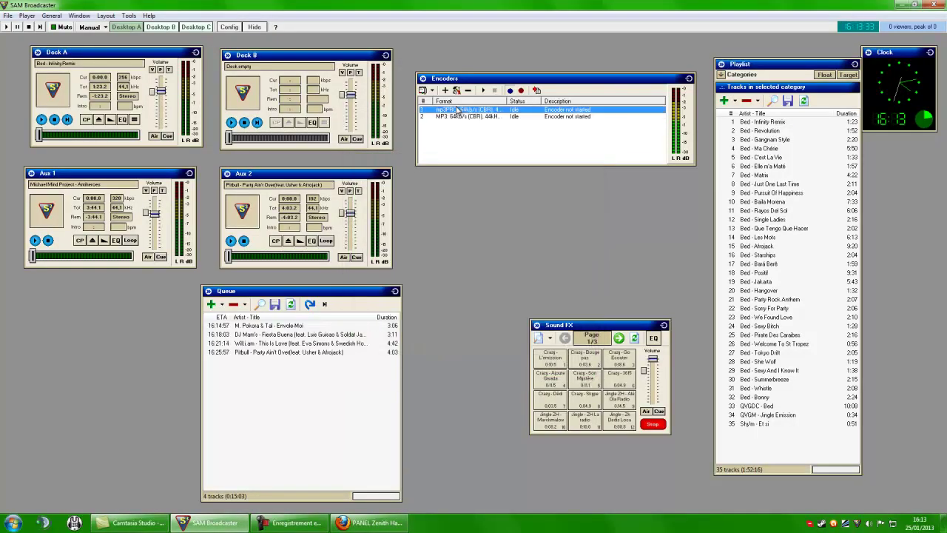
{"action": "left_click", "coordinate": [484, 91]}
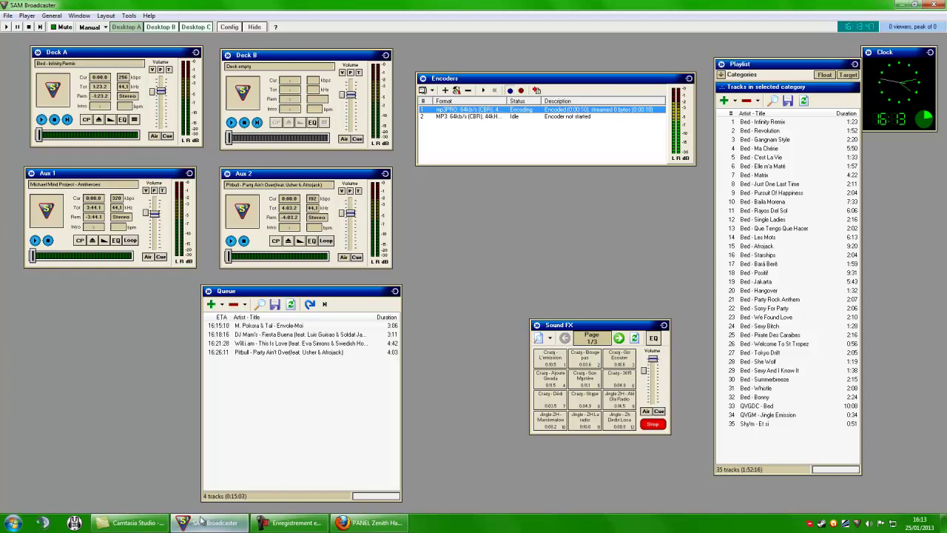
{"action": "left_click", "coordinate": [370, 523]}
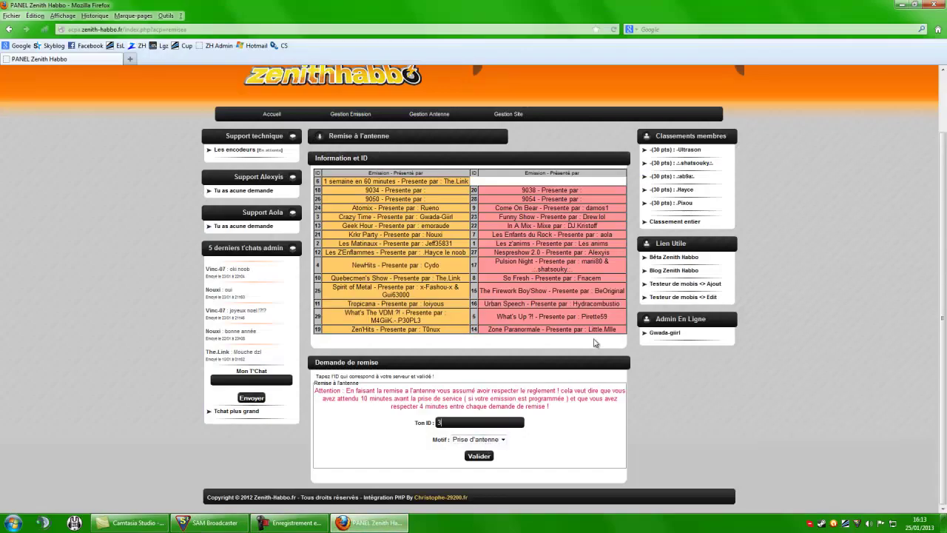
Step: Scroll the Remise à l'antenne page back to the top and return to SAM Broadcaster
{"action": "scroll", "coordinate": [605, 182], "scroll_direction": "up", "scroll_amount": 1}
{"action": "scroll", "coordinate": [605, 182], "scroll_direction": "up", "scroll_amount": 2}
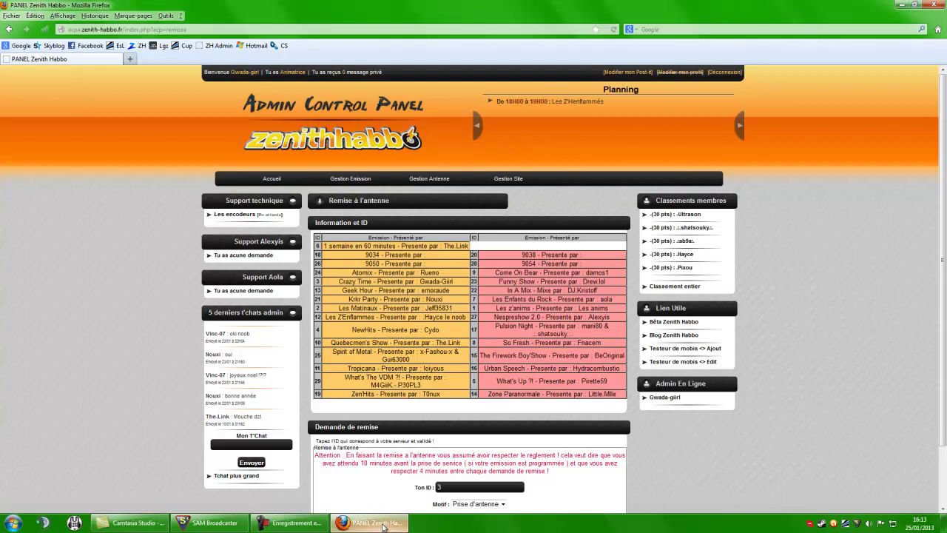
{"action": "mouse_move", "coordinate": [373, 527]}
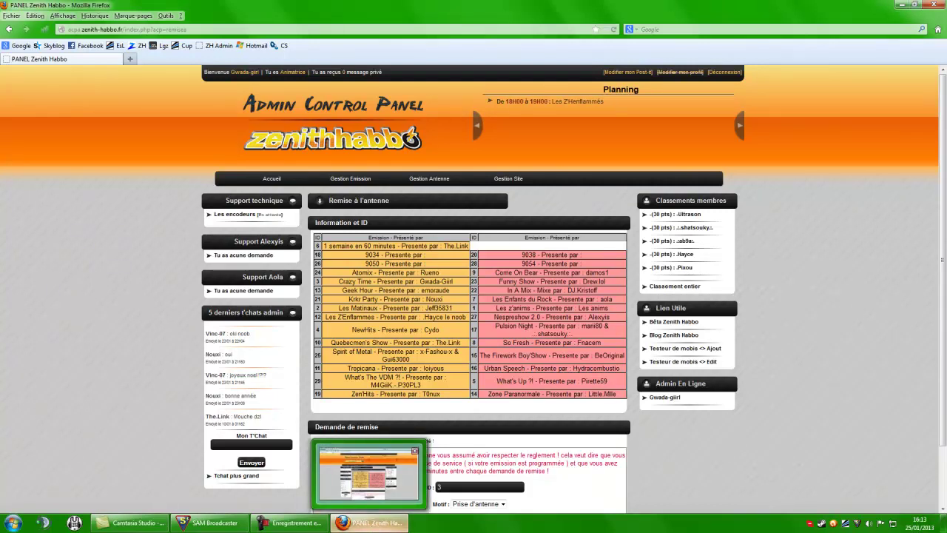
{"action": "left_click", "coordinate": [211, 523]}
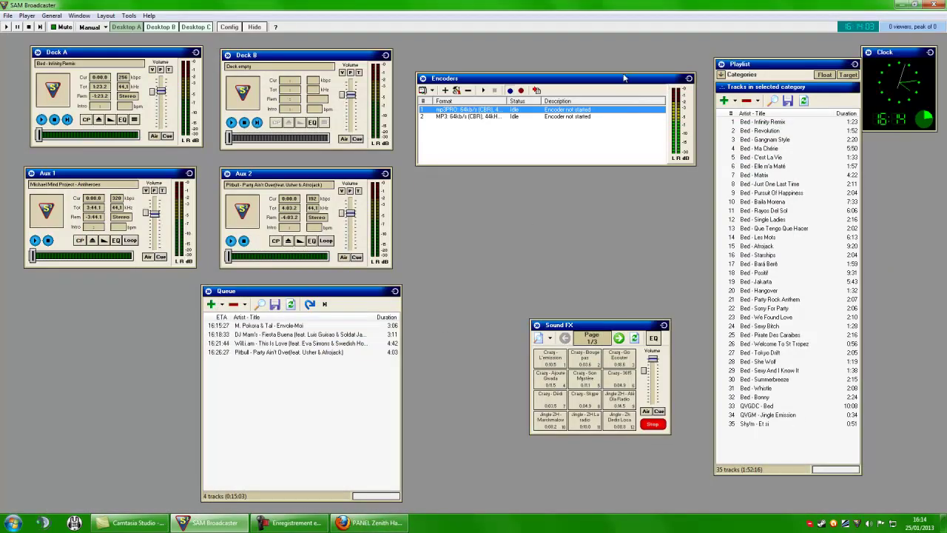
Step: Remove the mp3PRO encoder from the Encoders list
{"action": "left_click_drag", "start_coordinate": [611, 84], "coordinate": [623, 82]}
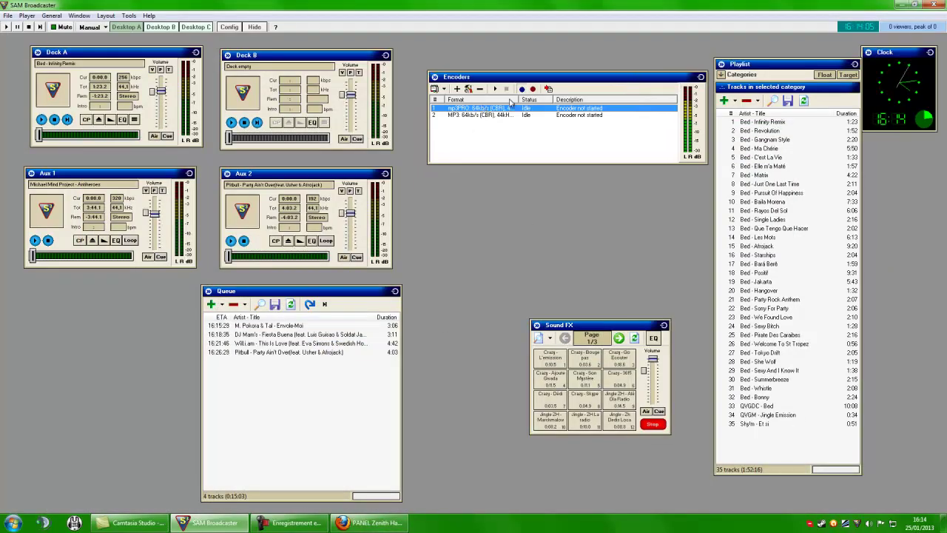
{"action": "left_click", "coordinate": [479, 88]}
{"action": "left_click", "coordinate": [431, 286]}
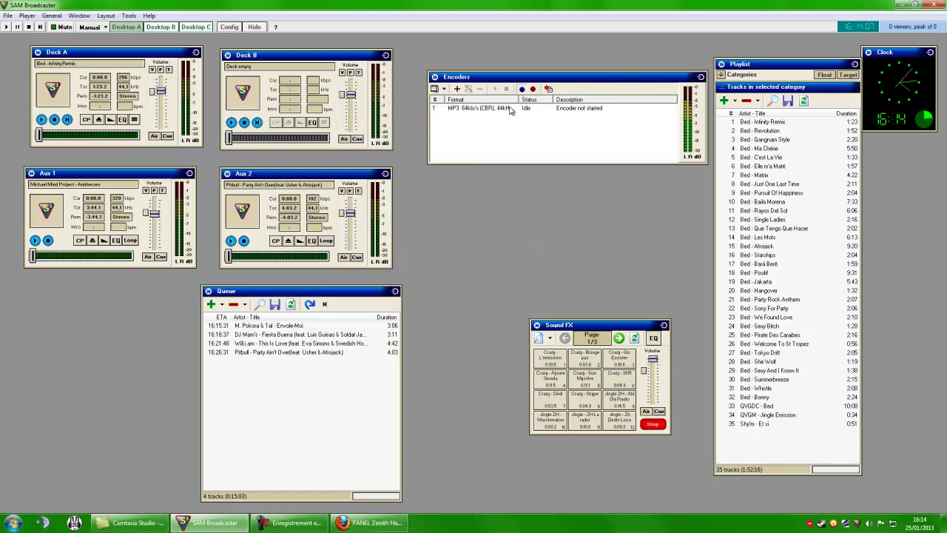
Step: Review the remaining MP3 encoder's server details, then open the Voice FX window
{"action": "left_click", "coordinate": [494, 107]}
{"action": "left_click", "coordinate": [467, 88]}
{"action": "left_click", "coordinate": [409, 175]}
{"action": "left_click", "coordinate": [585, 158]}
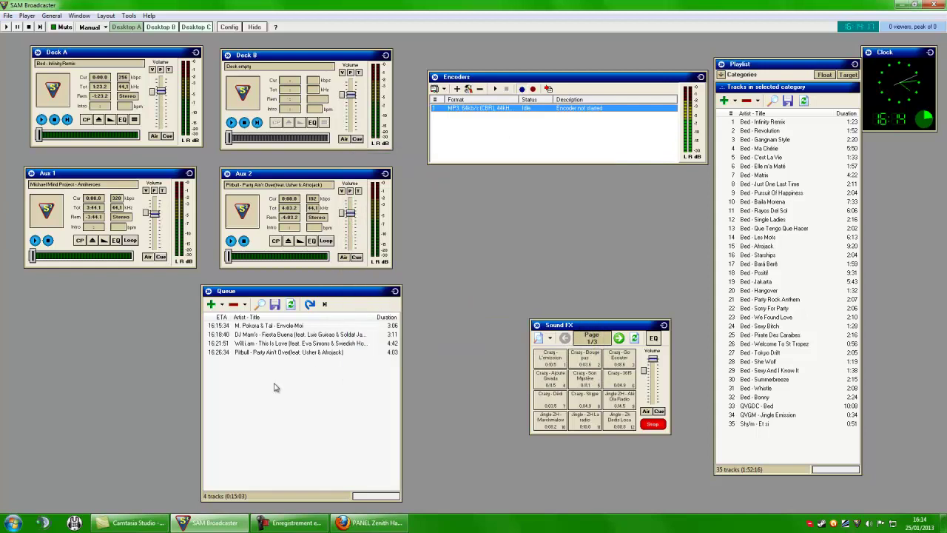
{"action": "left_click", "coordinate": [79, 15]}
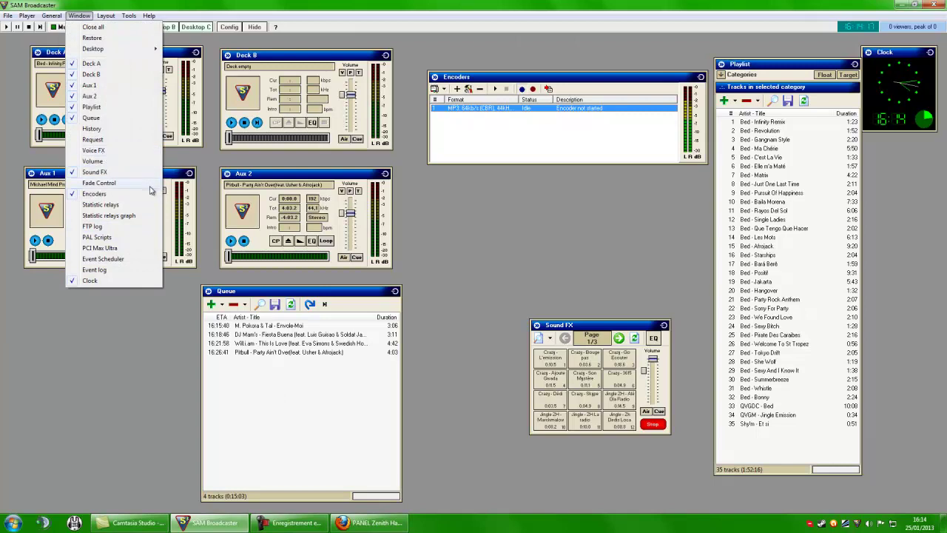
{"action": "left_click", "coordinate": [101, 151]}
Step: Nudge the Sound FX and Queue windows, toggle the microphone, and open the Voice FX settings
{"action": "left_click_drag", "start_coordinate": [592, 345], "coordinate": [596, 326]}
{"action": "left_click_drag", "start_coordinate": [310, 290], "coordinate": [387, 284]}
{"action": "left_click", "coordinate": [57, 360]}
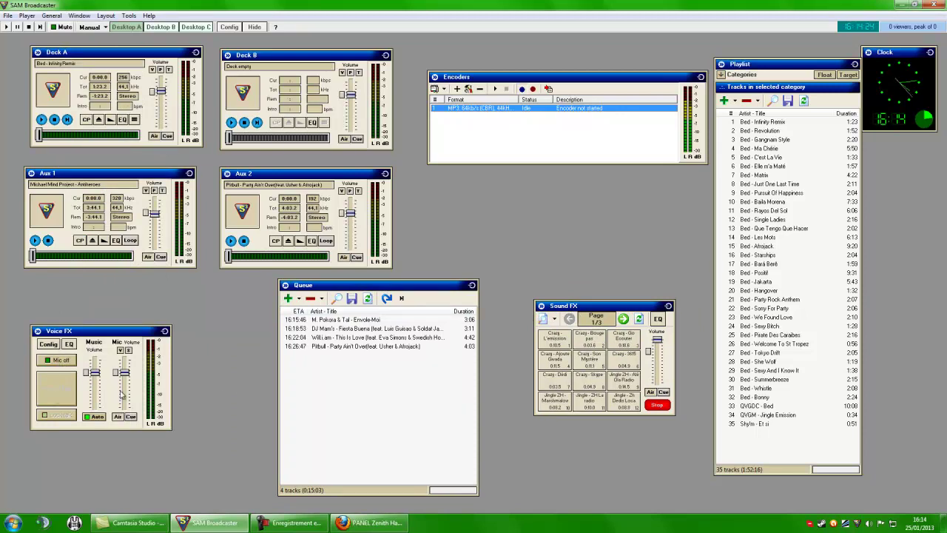
{"action": "left_click", "coordinate": [48, 345]}
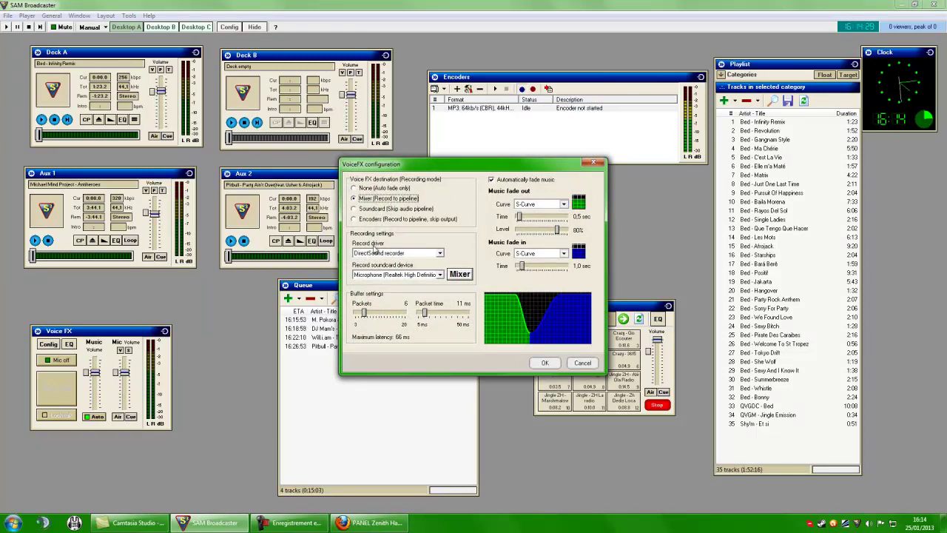
Step: Set Voice FX to record from the Microphone via DirectSound recorder and apply it
{"action": "left_click", "coordinate": [387, 253]}
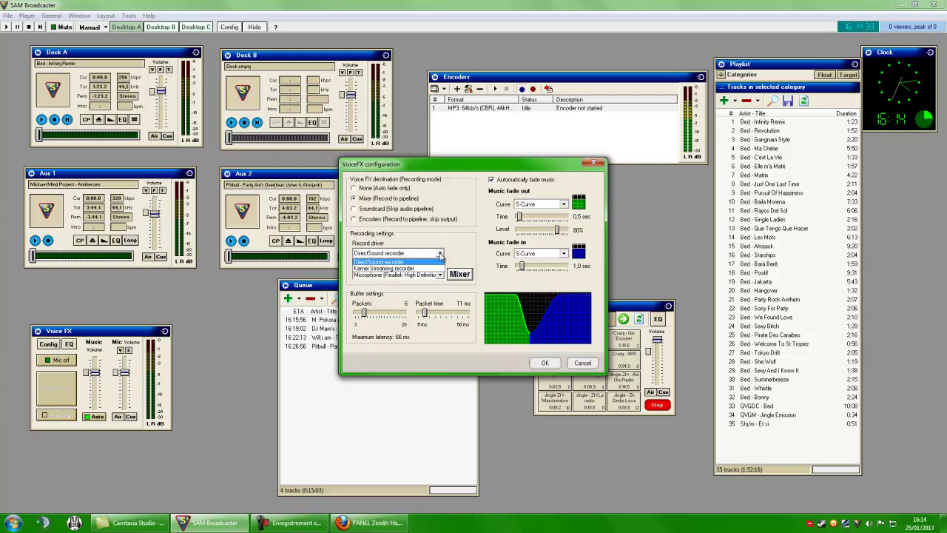
{"action": "left_click", "coordinate": [440, 255]}
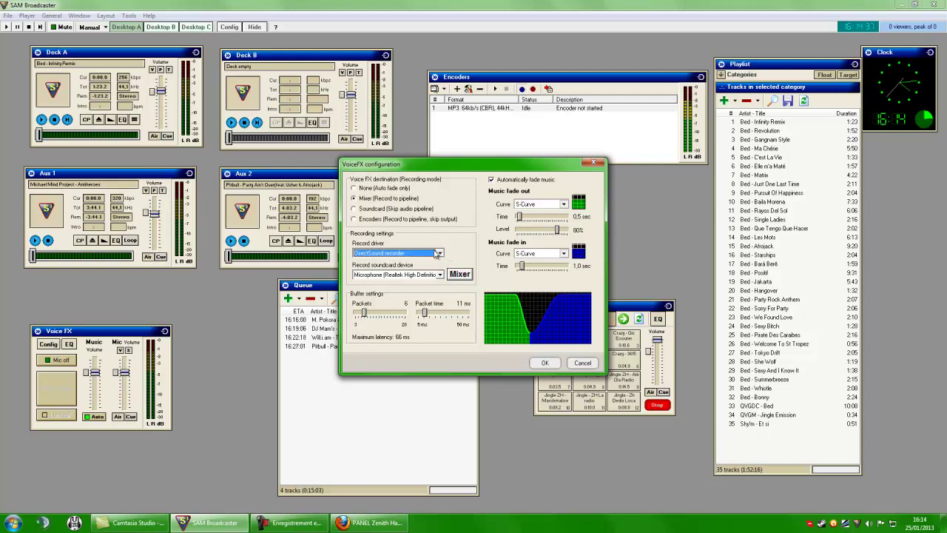
{"action": "left_click", "coordinate": [437, 254]}
{"action": "left_click", "coordinate": [438, 254]}
{"action": "left_click", "coordinate": [409, 279]}
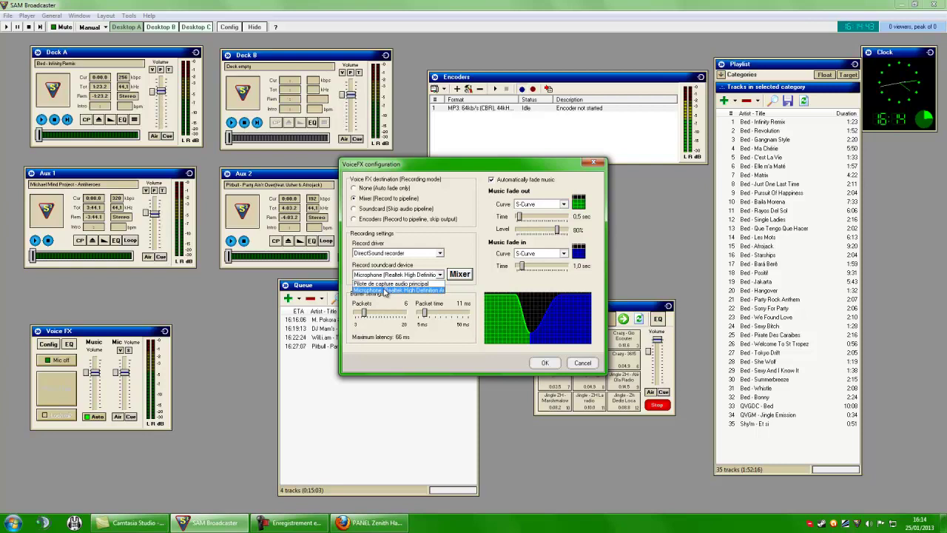
{"action": "left_click", "coordinate": [384, 291]}
{"action": "left_click", "coordinate": [440, 275]}
{"action": "left_click", "coordinate": [440, 275]}
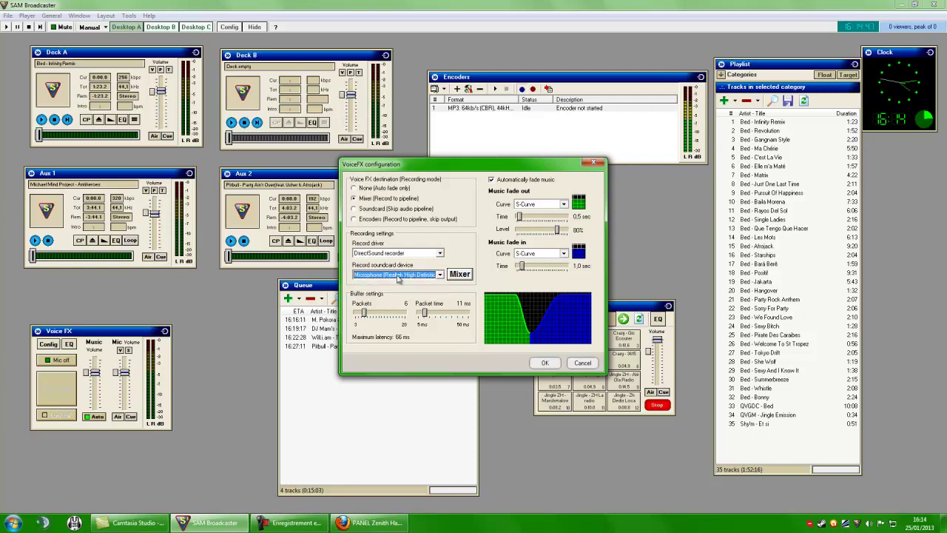
{"action": "left_click", "coordinate": [546, 364]}
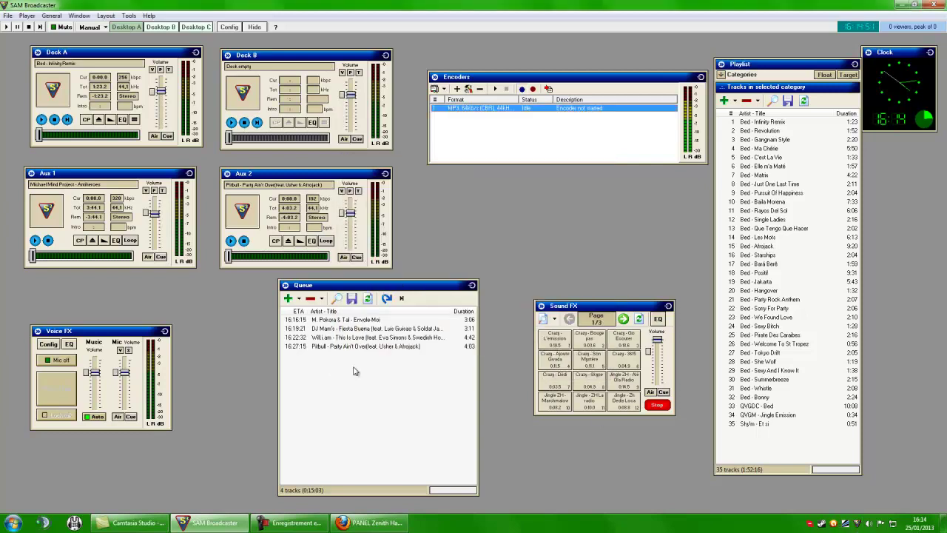
Step: Turn the Voice FX microphone on, adjust its level, and test Press to Talk
{"action": "left_click", "coordinate": [65, 361]}
{"action": "mouse_move", "coordinate": [125, 376]}
{"action": "left_mouse_down"}
{"action": "mouse_move", "coordinate": [125, 363]}
{"action": "mouse_move", "coordinate": [127, 399]}
{"action": "mouse_move", "coordinate": [132, 369]}
{"action": "left_mouse_up"}
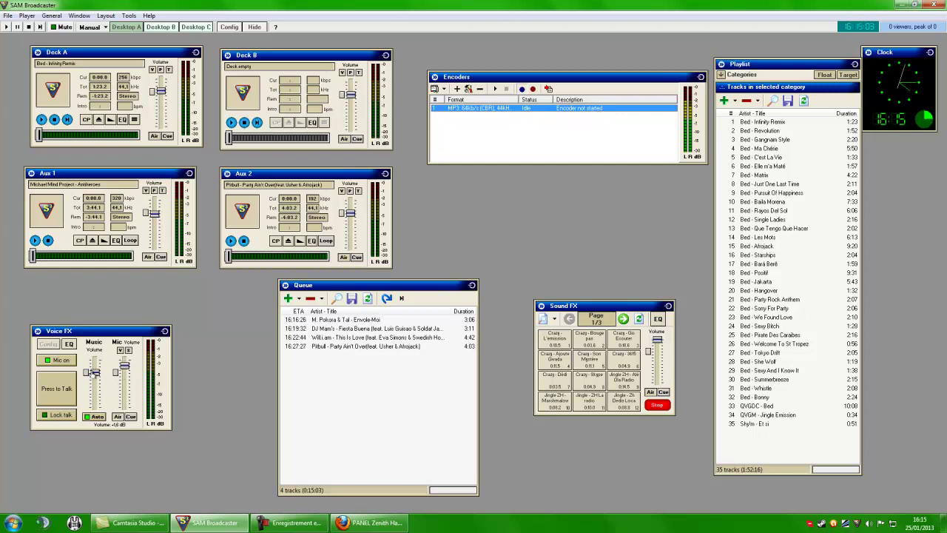
{"action": "left_click", "coordinate": [63, 392]}
Step: Toggle Lock talk on and off twice, then bring up the Voice FX EQ
{"action": "left_click", "coordinate": [56, 415]}
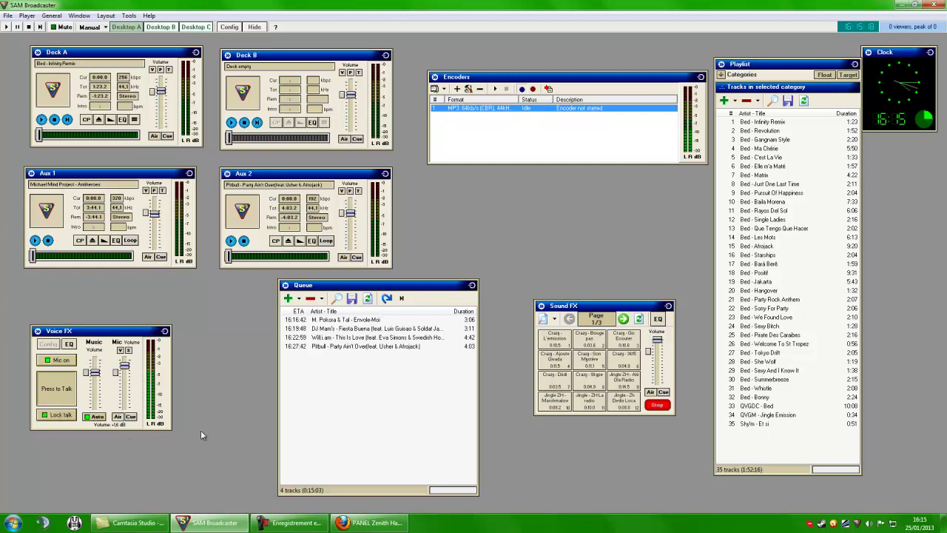
{"action": "left_click", "coordinate": [63, 416]}
{"action": "left_click", "coordinate": [64, 416]}
{"action": "left_click", "coordinate": [60, 416]}
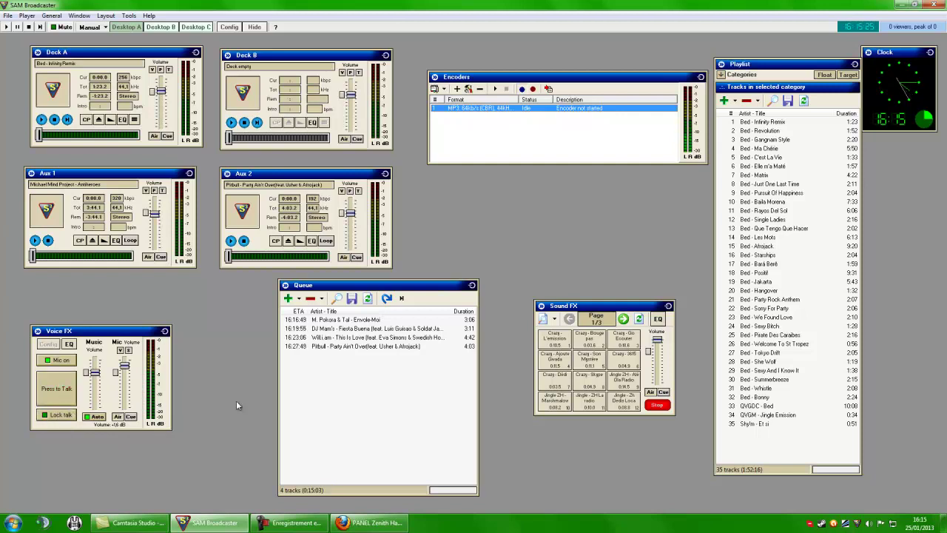
{"action": "left_click", "coordinate": [69, 344]}
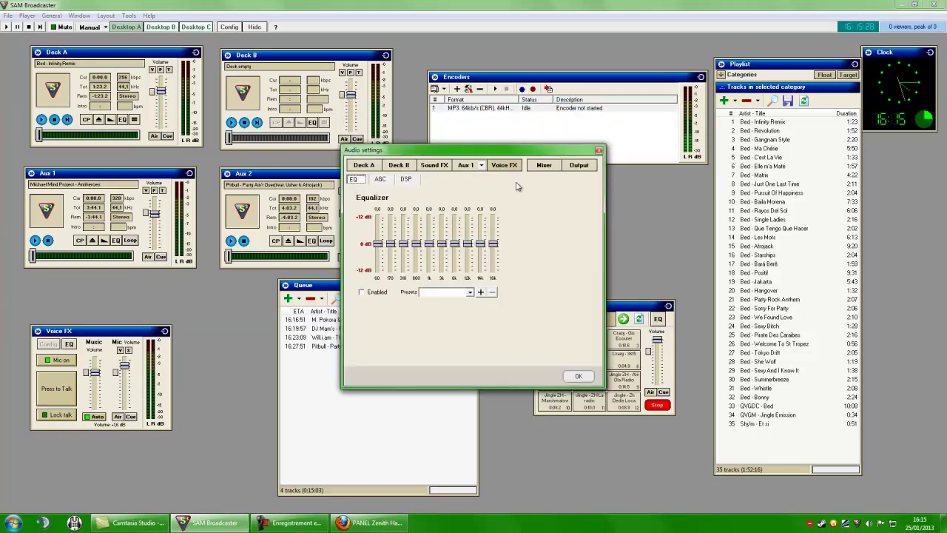
Step: Close the audio settings and load Bed - C'est La Vie from the Playlist onto Deck A
{"action": "left_click", "coordinate": [600, 151]}
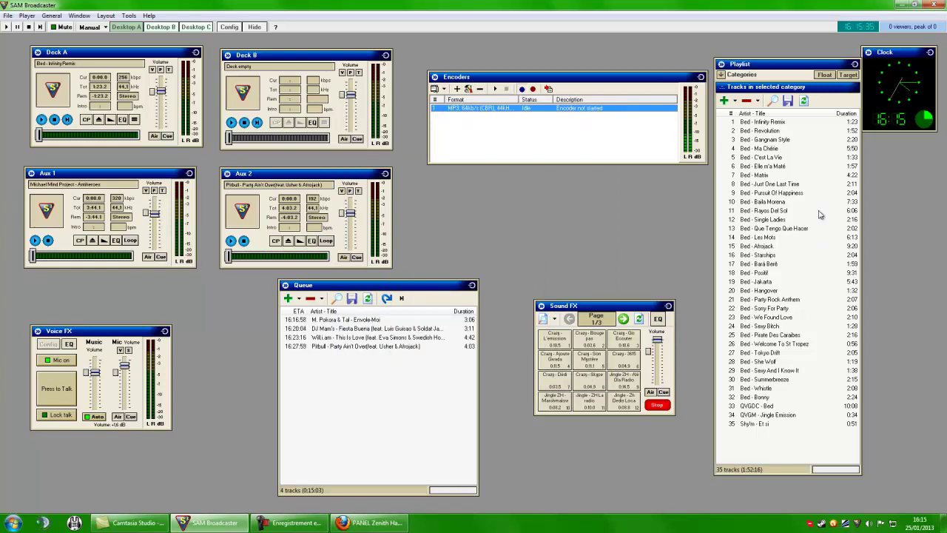
{"action": "left_click", "coordinate": [803, 157]}
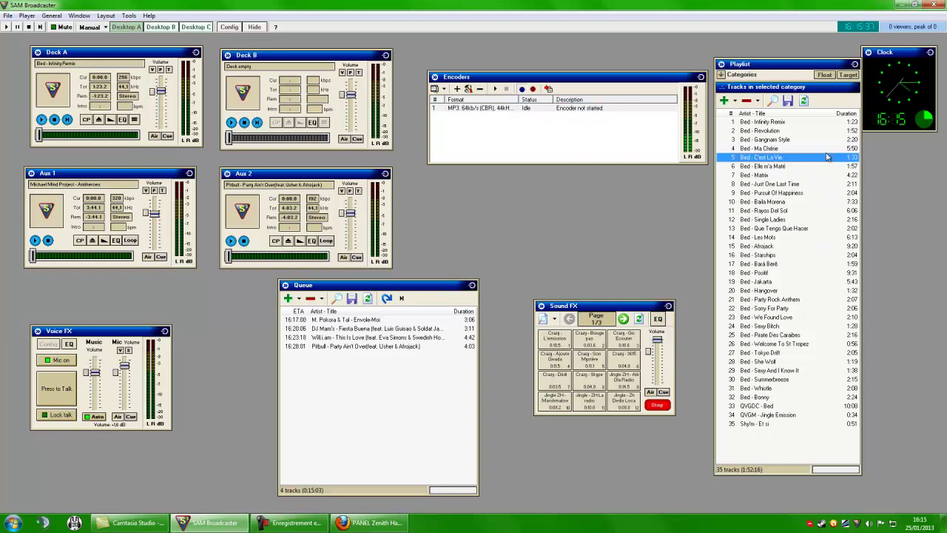
{"action": "left_click_drag", "start_coordinate": [774, 159], "coordinate": [168, 122]}
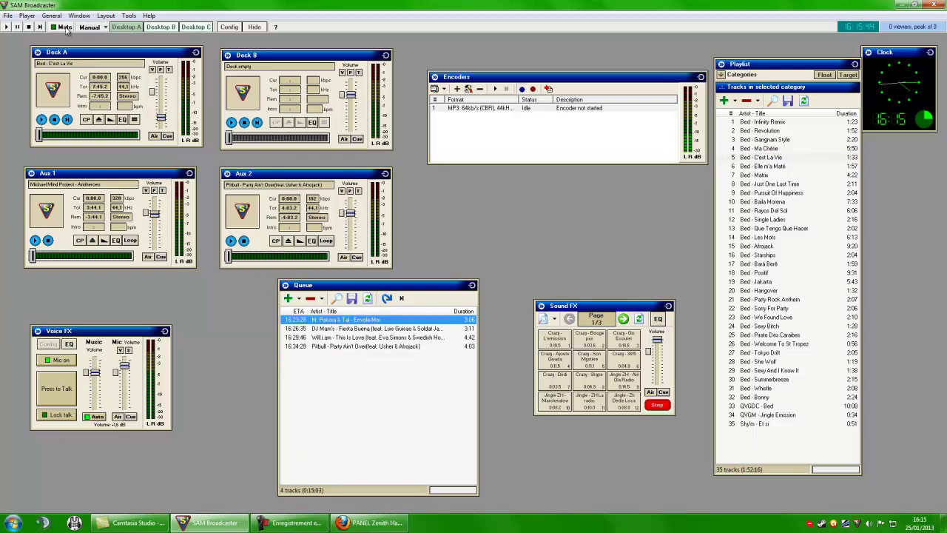
Step: Play Deck A and set its volume to about -1.8 dB
{"action": "left_click", "coordinate": [41, 120]}
{"action": "mouse_move", "coordinate": [161, 121]}
{"action": "left_mouse_down"}
{"action": "mouse_move", "coordinate": [161, 79]}
{"action": "mouse_move", "coordinate": [162, 118]}
{"action": "left_mouse_up"}
{"action": "left_click", "coordinate": [42, 119]}
{"action": "left_click", "coordinate": [42, 119]}
{"action": "left_click_drag", "start_coordinate": [161, 119], "coordinate": [161, 90]}
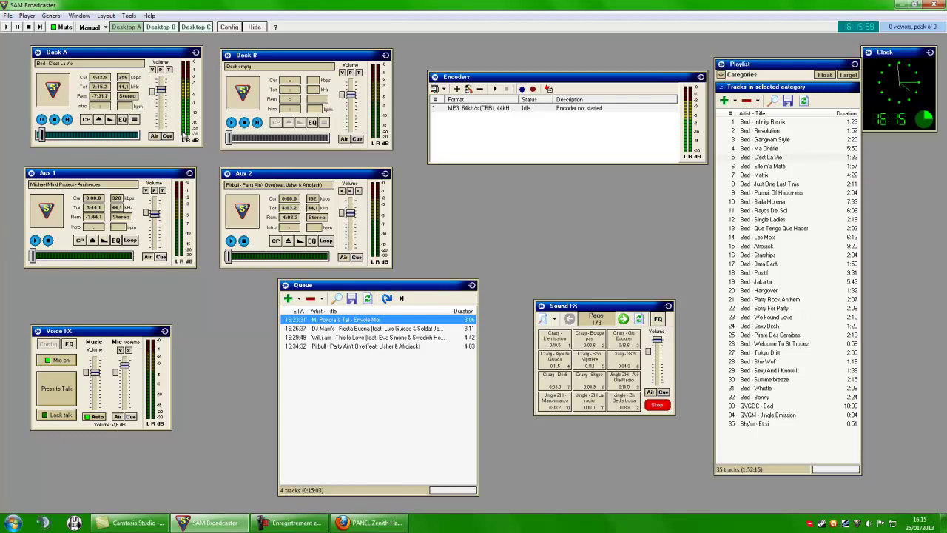
Step: Lower Deck A to -8 dB, lock the microphone on, and load Envole-Moi into Deck B
{"action": "left_click_drag", "start_coordinate": [161, 89], "coordinate": [162, 95]}
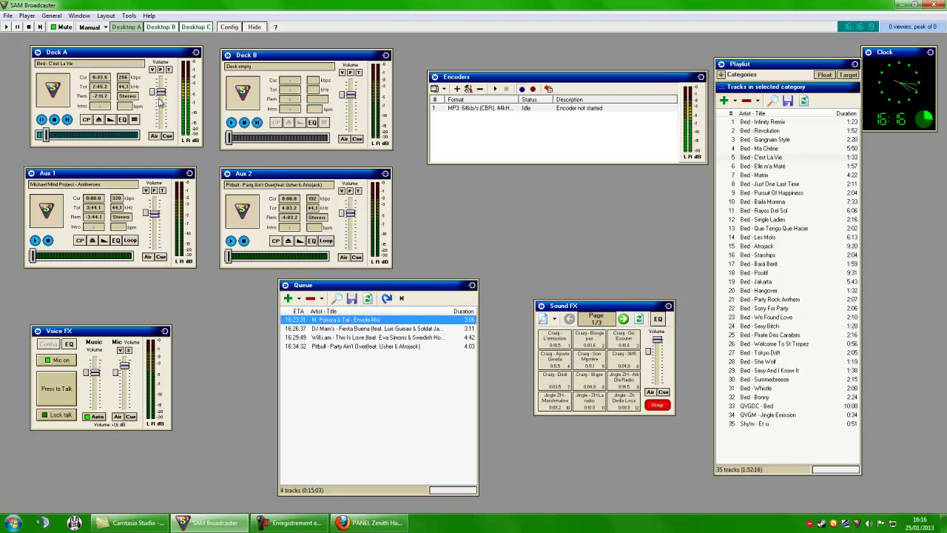
{"action": "left_click_drag", "start_coordinate": [161, 92], "coordinate": [162, 113]}
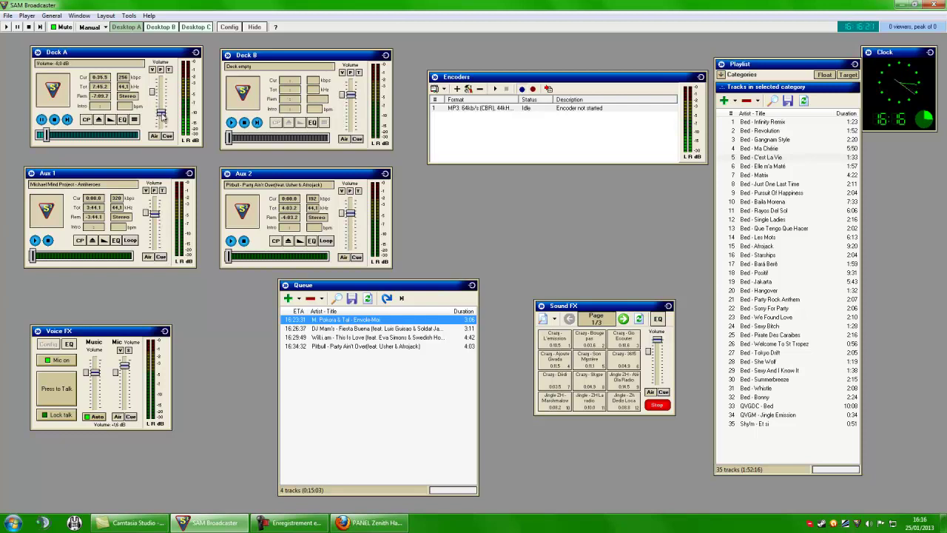
{"action": "left_click", "coordinate": [53, 416]}
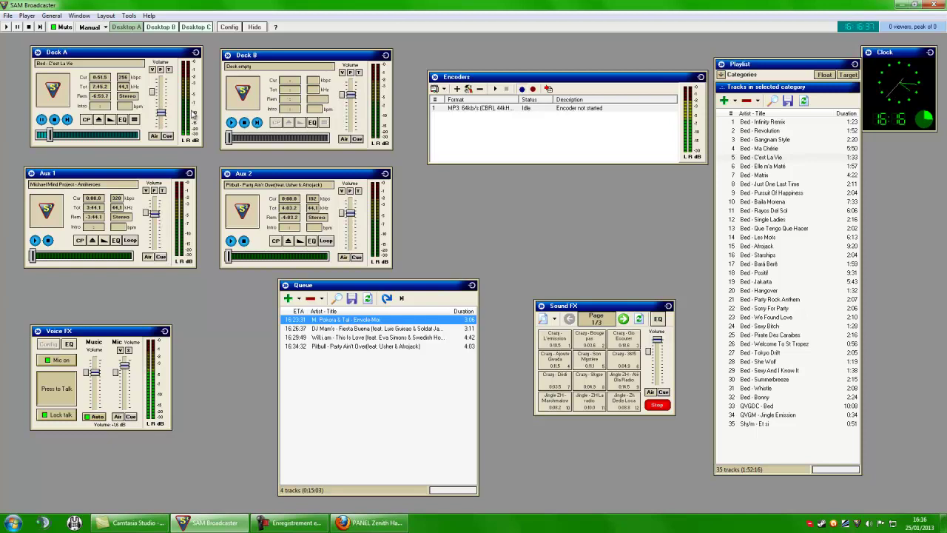
{"action": "left_click_drag", "start_coordinate": [359, 320], "coordinate": [272, 124]}
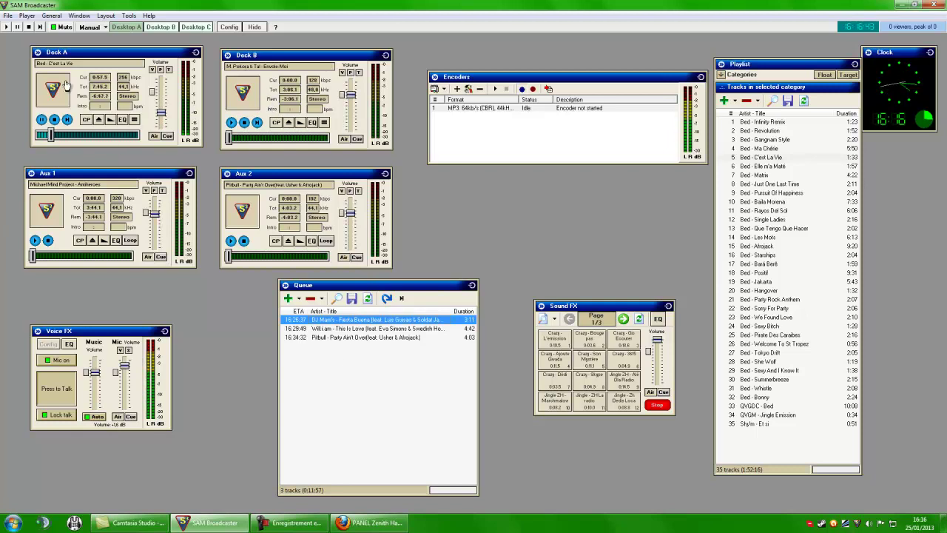
Step: Fade out Deck A, play Envole-Moi on Deck B and skip it to about 80%
{"action": "left_click", "coordinate": [111, 119]}
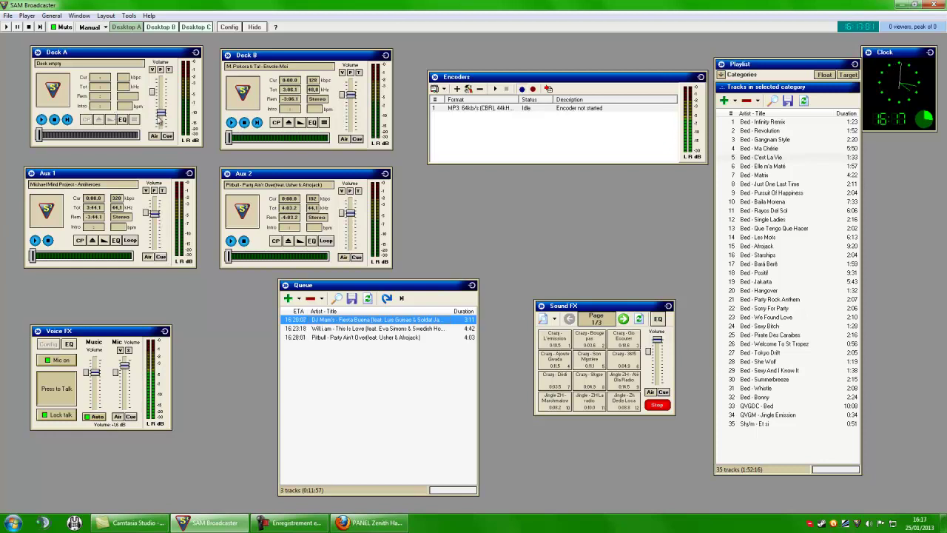
{"action": "left_click", "coordinate": [232, 123]}
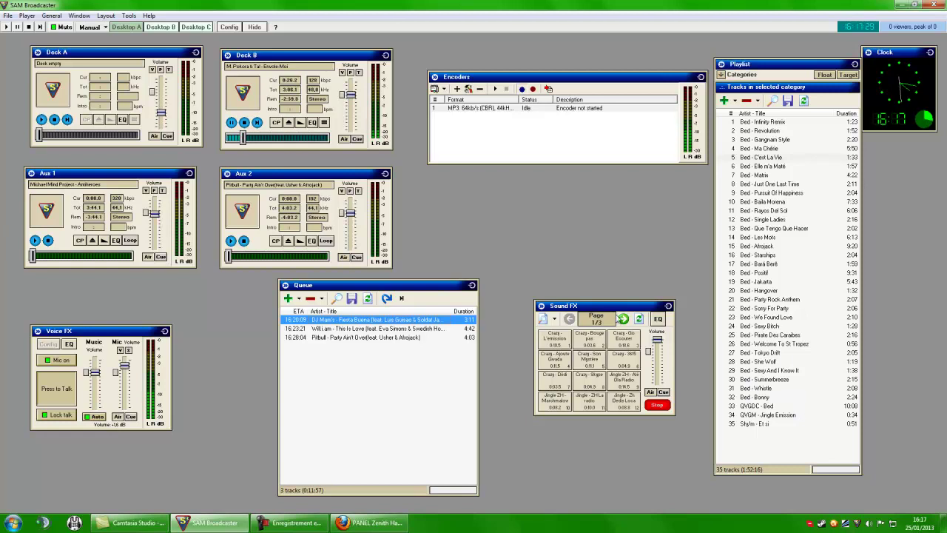
{"action": "left_click_drag", "start_coordinate": [592, 305], "coordinate": [599, 310]}
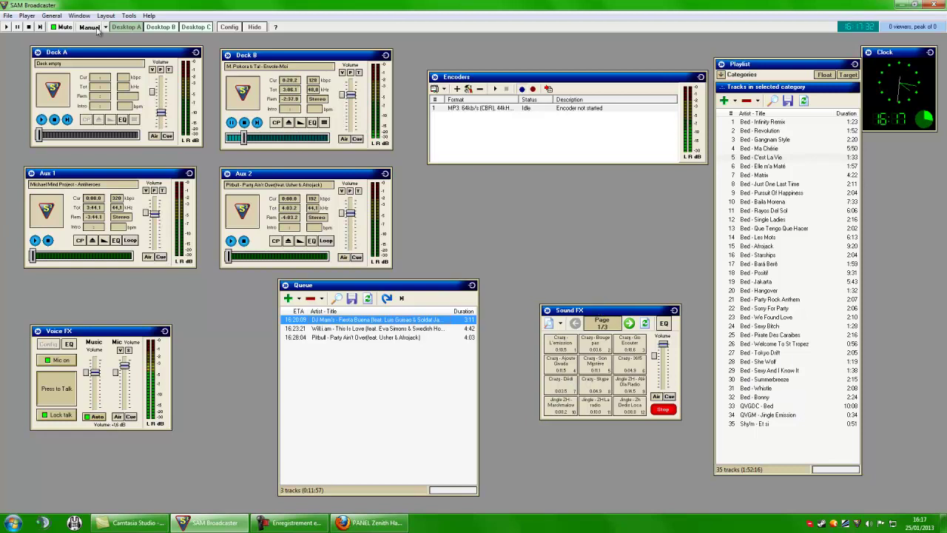
{"action": "left_click_drag", "start_coordinate": [243, 137], "coordinate": [322, 140]}
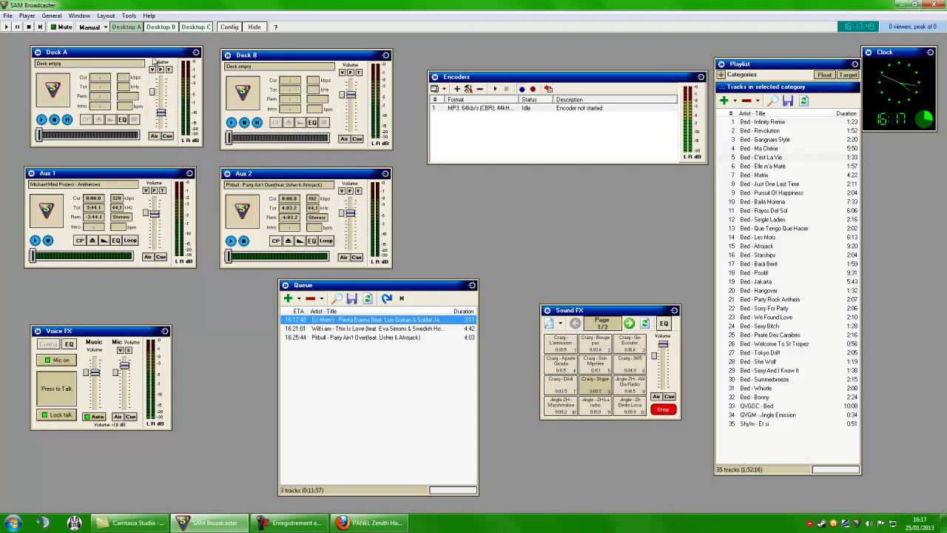
Step: Queue Bed - Elle m'a Maté, play it on Deck A, then show the Window menu
{"action": "left_click_drag", "start_coordinate": [753, 166], "coordinate": [326, 346]}
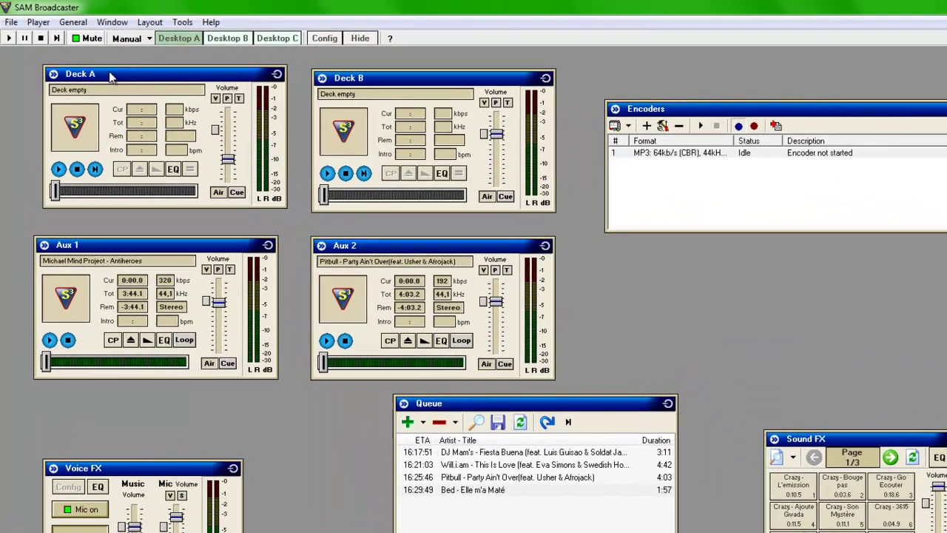
{"action": "left_click_drag", "start_coordinate": [458, 489], "coordinate": [120, 151]}
{"action": "left_click", "coordinate": [58, 169]}
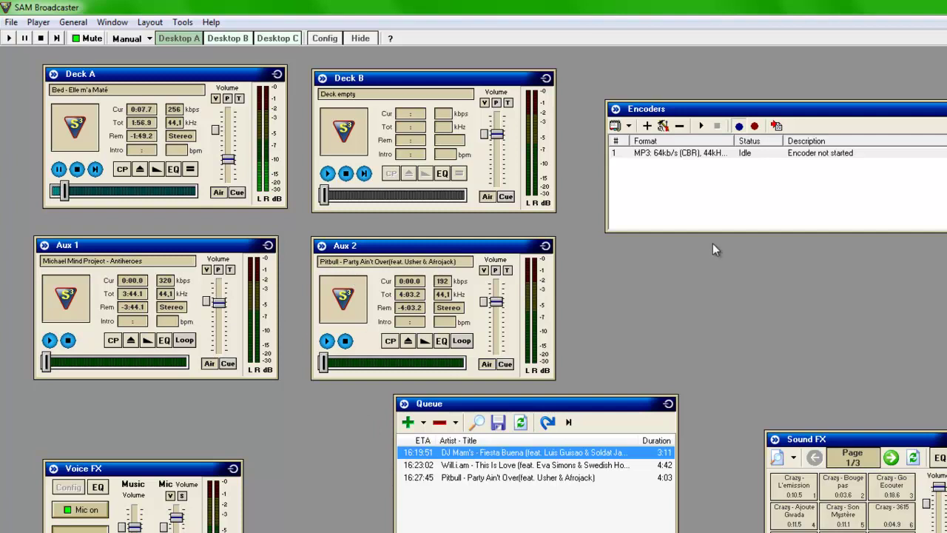
{"action": "left_click", "coordinate": [74, 22]}
{"action": "left_click", "coordinate": [111, 22]}
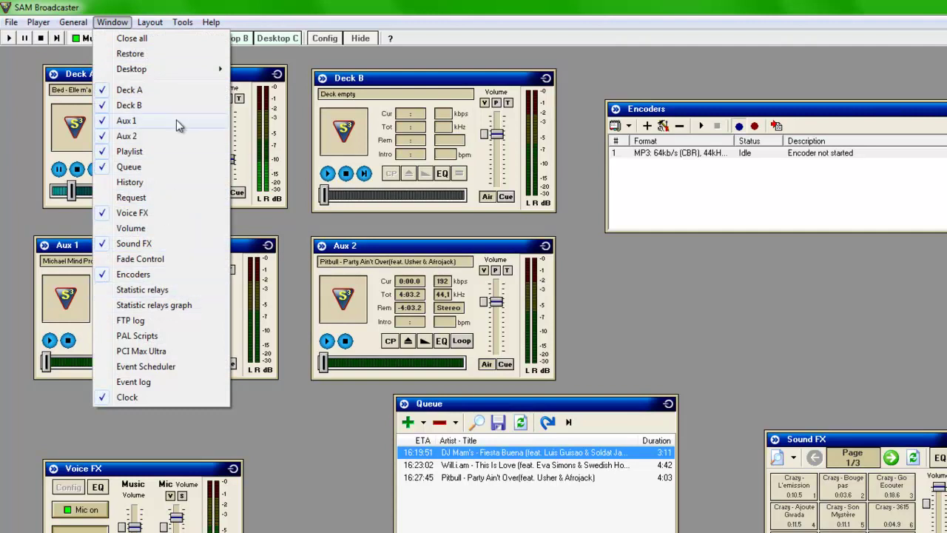
{"action": "left_click", "coordinate": [138, 380]}
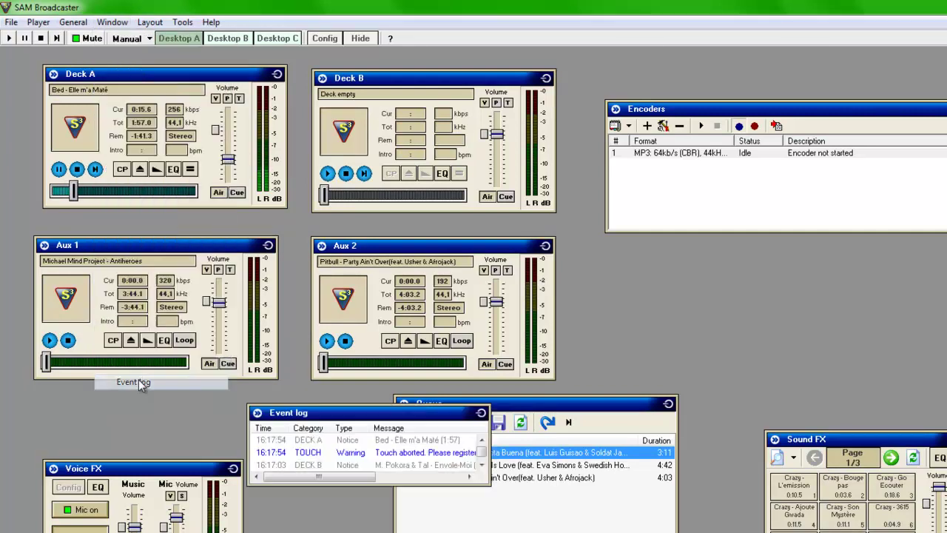
{"action": "left_click_drag", "start_coordinate": [413, 485], "coordinate": [412, 532]}
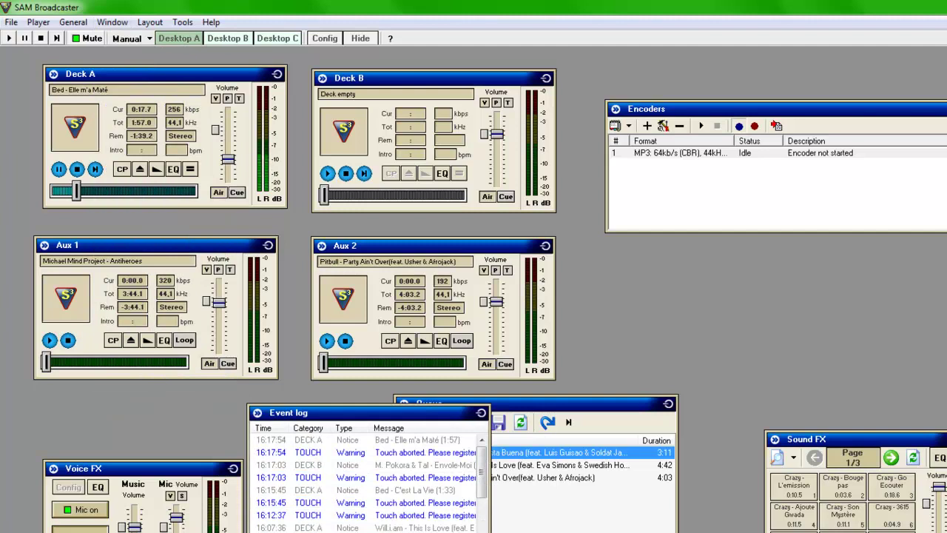
{"action": "left_click", "coordinate": [481, 412]}
{"action": "left_click", "coordinate": [115, 22]}
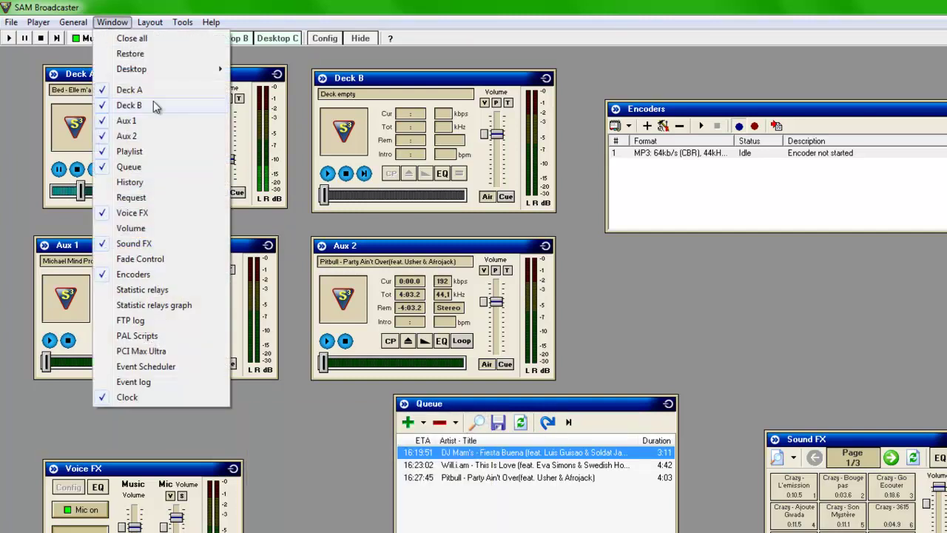
{"action": "left_click", "coordinate": [153, 198]}
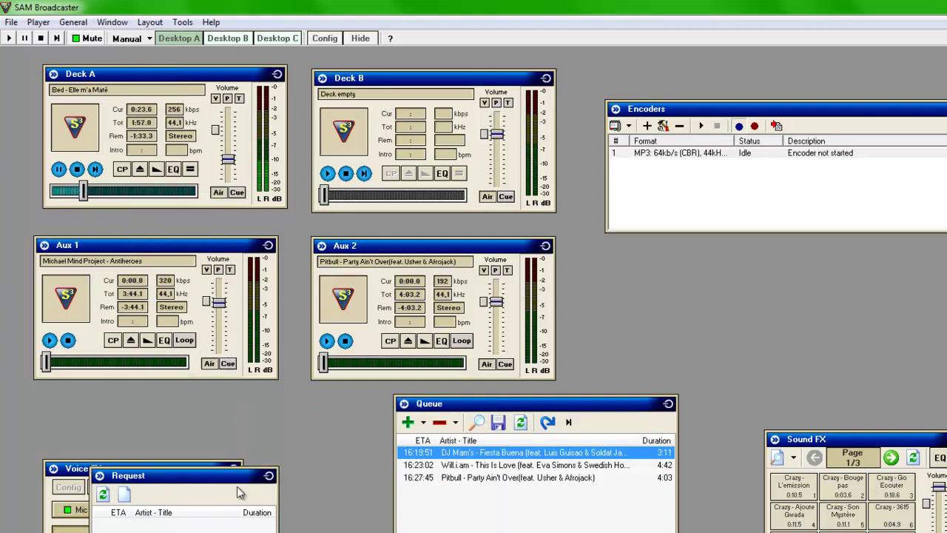
{"action": "left_click", "coordinate": [268, 475]}
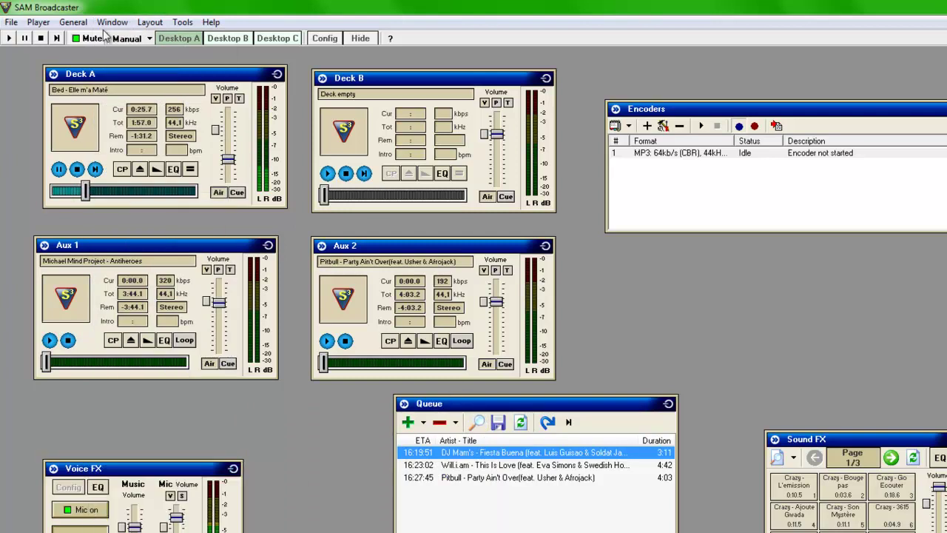
{"action": "left_click", "coordinate": [13, 23]}
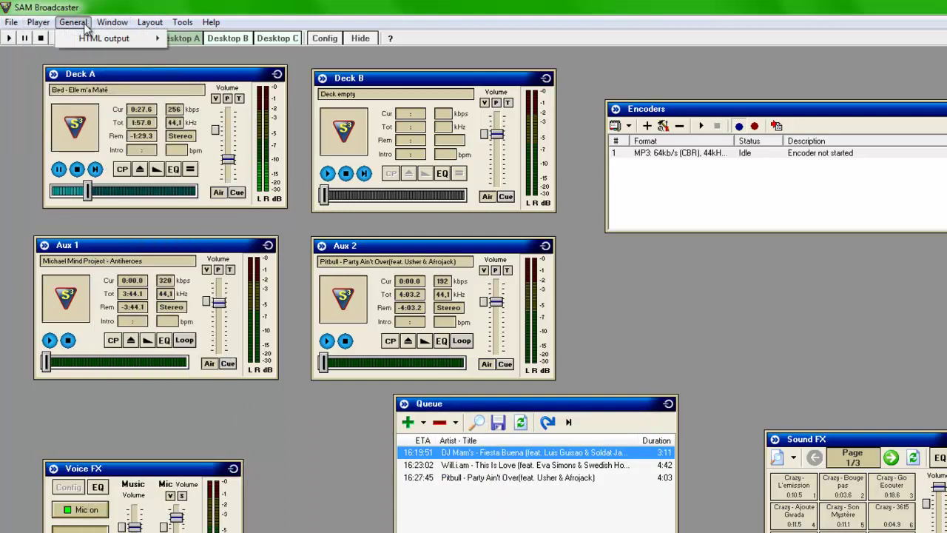
{"action": "mouse_move", "coordinate": [187, 26]}
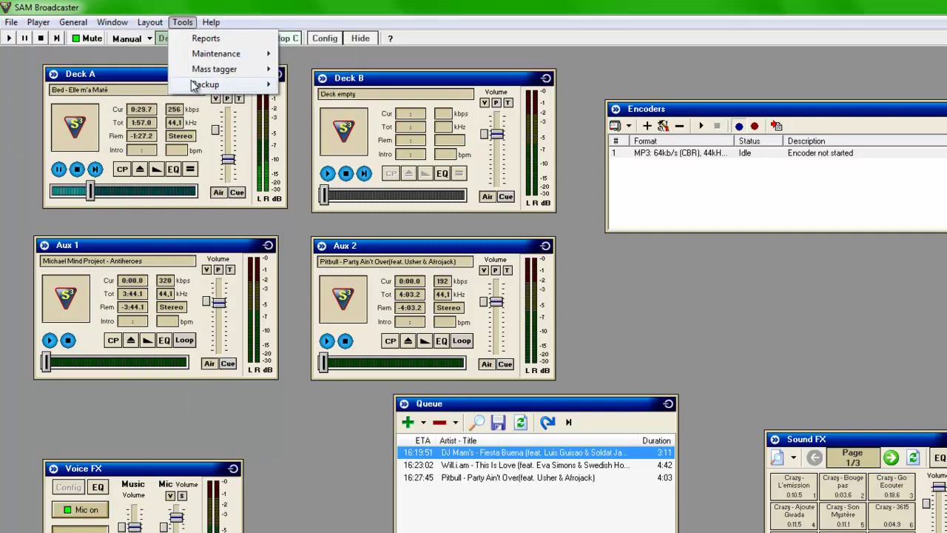
{"action": "mouse_move", "coordinate": [12, 23]}
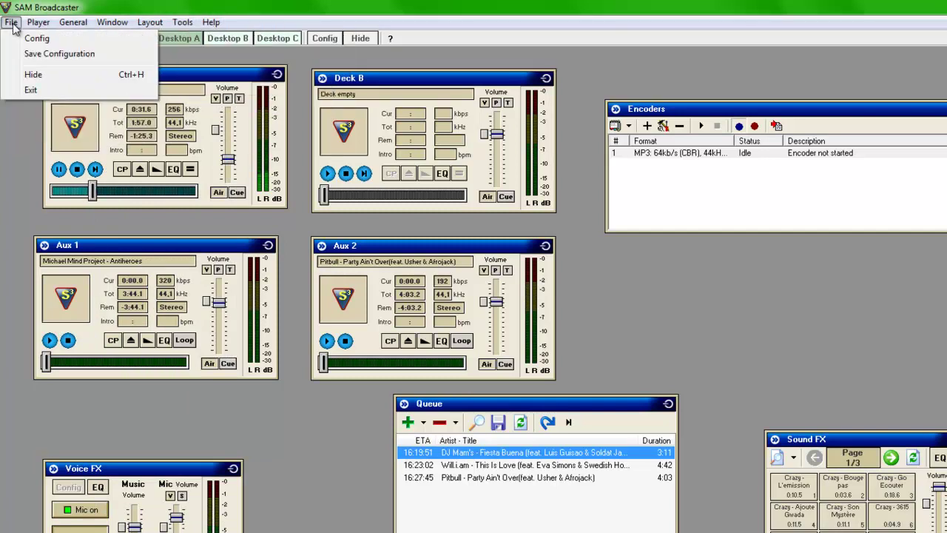
{"action": "left_click", "coordinate": [41, 44]}
{"action": "left_click", "coordinate": [473, 325]}
{"action": "left_click", "coordinate": [477, 259]}
{"action": "left_click", "coordinate": [469, 227]}
{"action": "left_click", "coordinate": [457, 237]}
{"action": "left_click", "coordinate": [462, 259]}
{"action": "left_click", "coordinate": [450, 283]}
{"action": "left_click", "coordinate": [509, 169]}
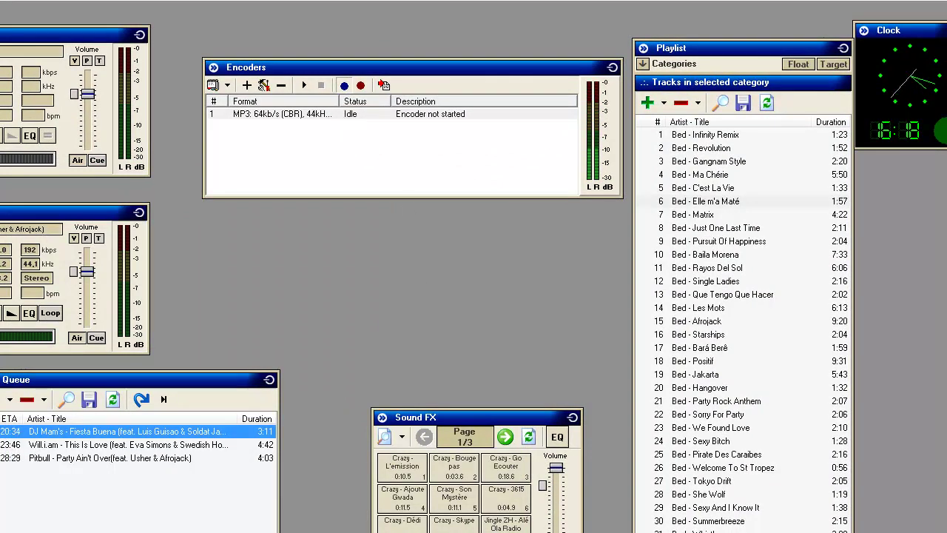
Step: Show the category tree and create a new BED category under Playlist
{"action": "left_click_drag", "start_coordinate": [438, 420], "coordinate": [416, 423]}
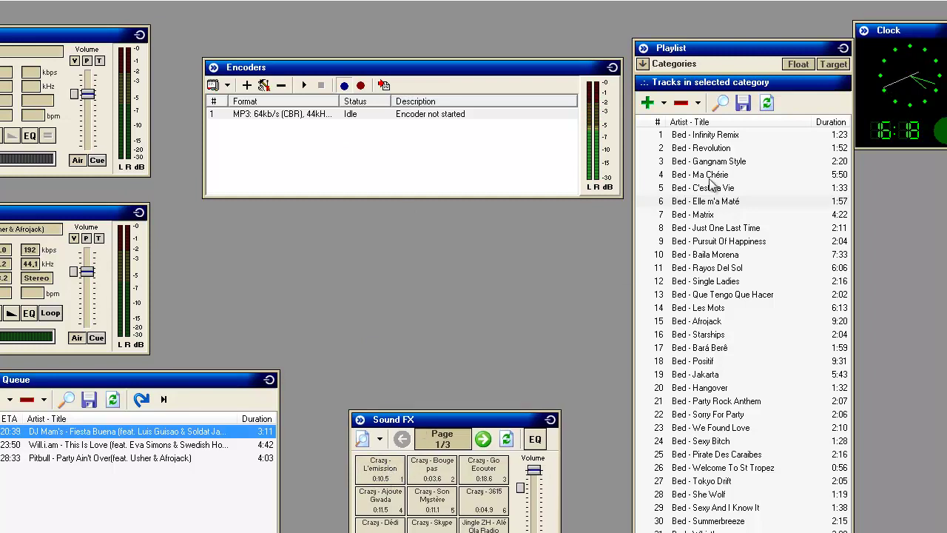
{"action": "left_click", "coordinate": [713, 165]}
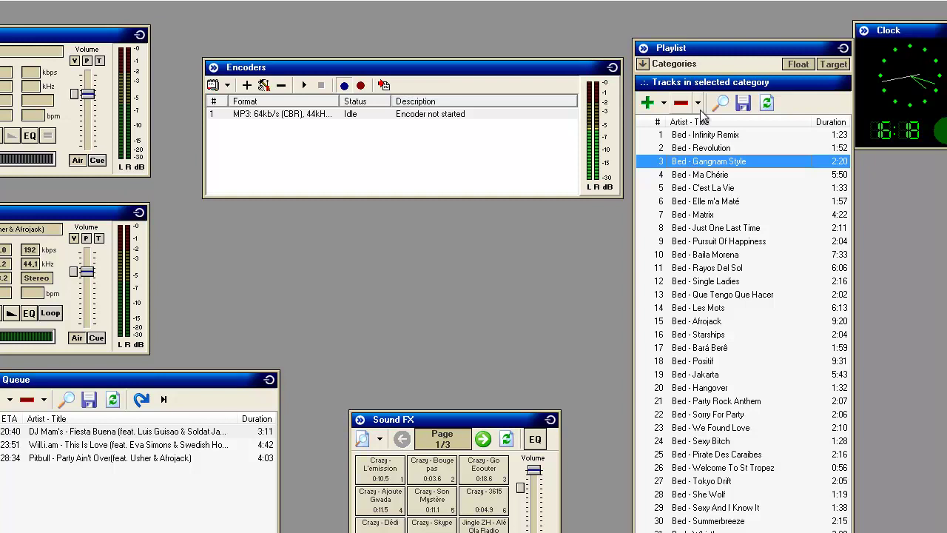
{"action": "left_click", "coordinate": [644, 64]}
{"action": "left_click", "coordinate": [645, 82]}
{"action": "right_click", "coordinate": [645, 82]}
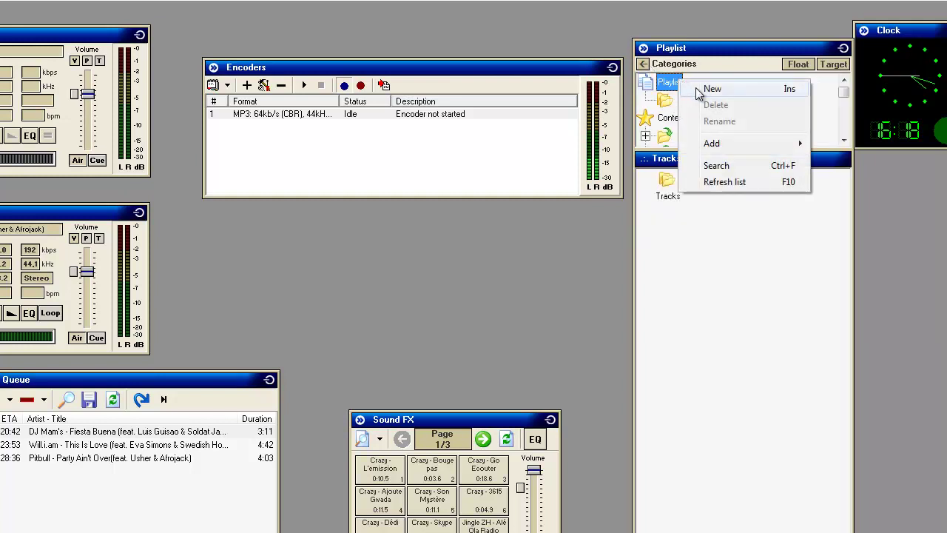
{"action": "left_click", "coordinate": [660, 89]}
{"action": "type", "text": "BED"}
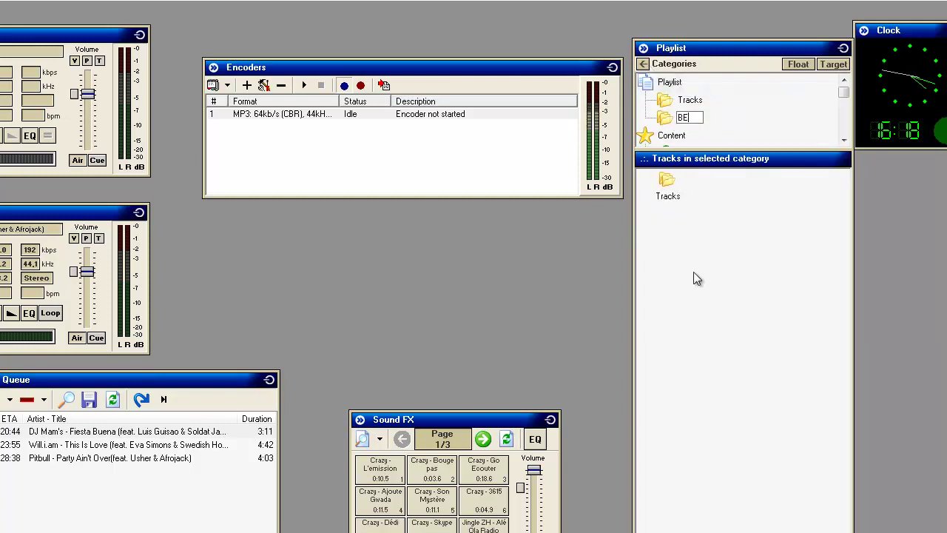
{"action": "key", "text": "Return"}
Step: Add a single file to the BED category
{"action": "left_click", "coordinate": [694, 122]}
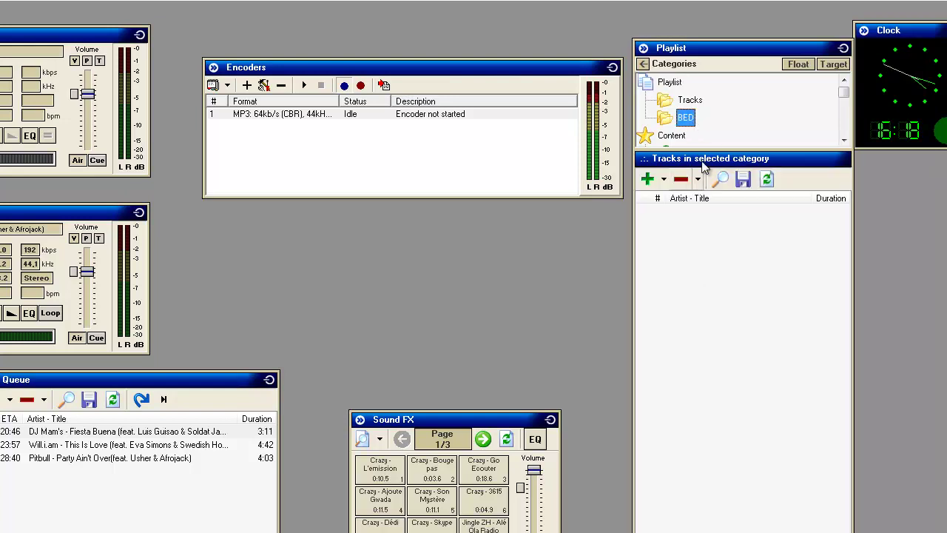
{"action": "left_click", "coordinate": [664, 180]}
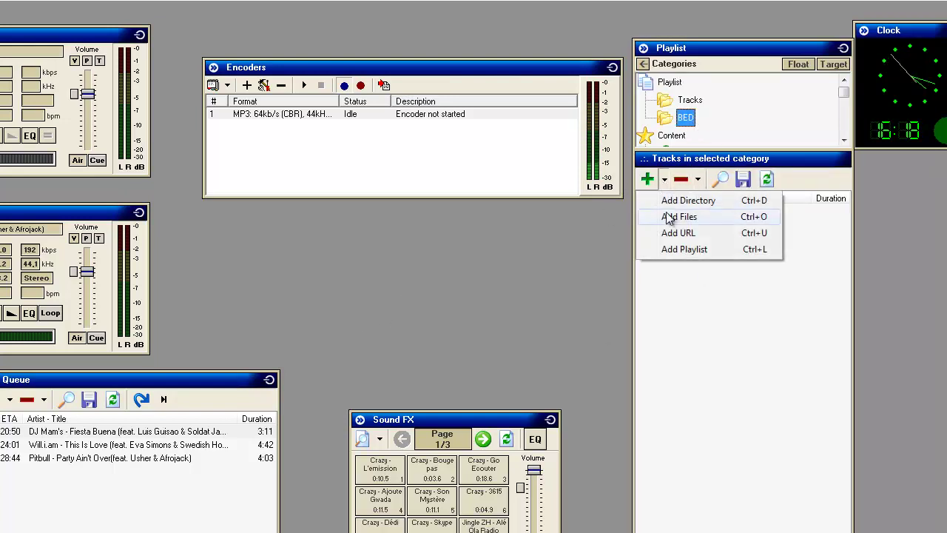
{"action": "left_click", "coordinate": [684, 215]}
{"action": "double_click", "coordinate": [276, 355]}
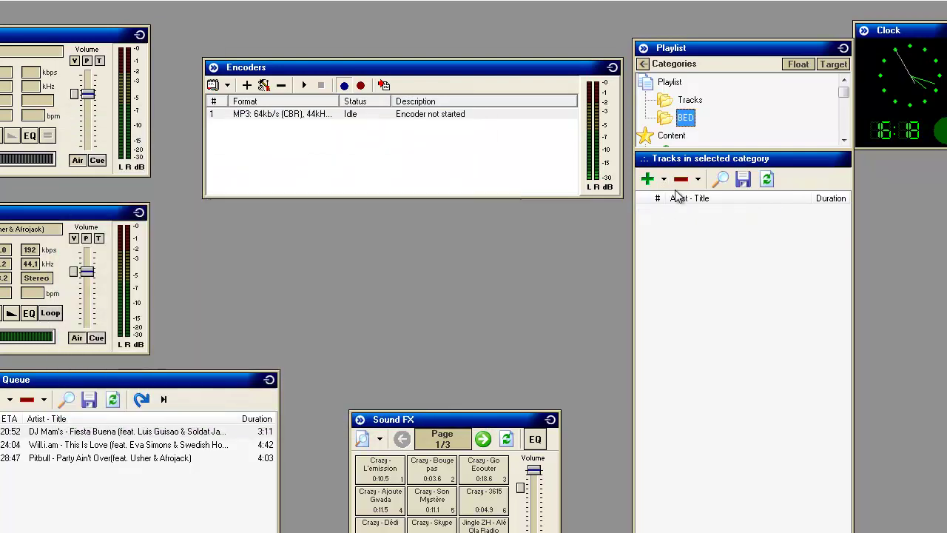
Step: Abandon renaming the Tracks folder and delete the BED category
{"action": "left_click", "coordinate": [688, 99]}
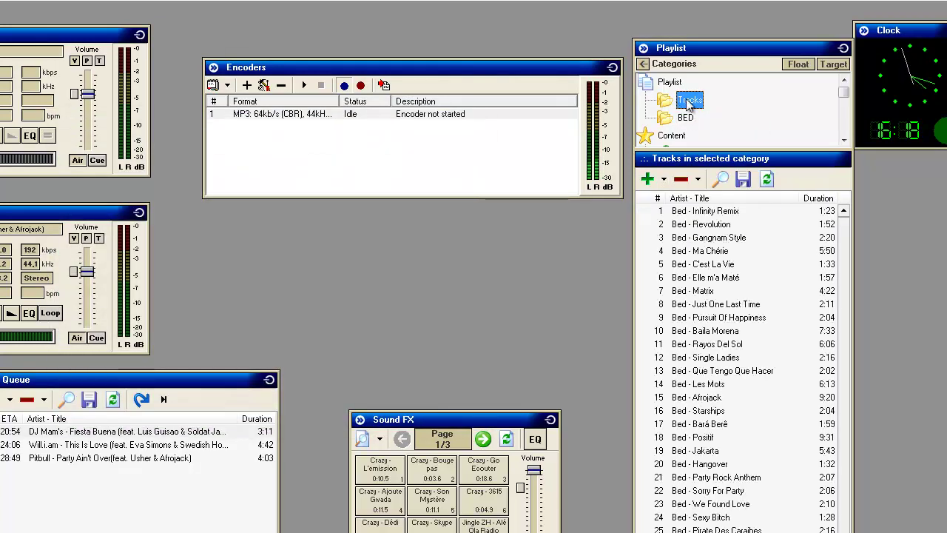
{"action": "right_click", "coordinate": [699, 98]}
{"action": "left_click", "coordinate": [715, 138]}
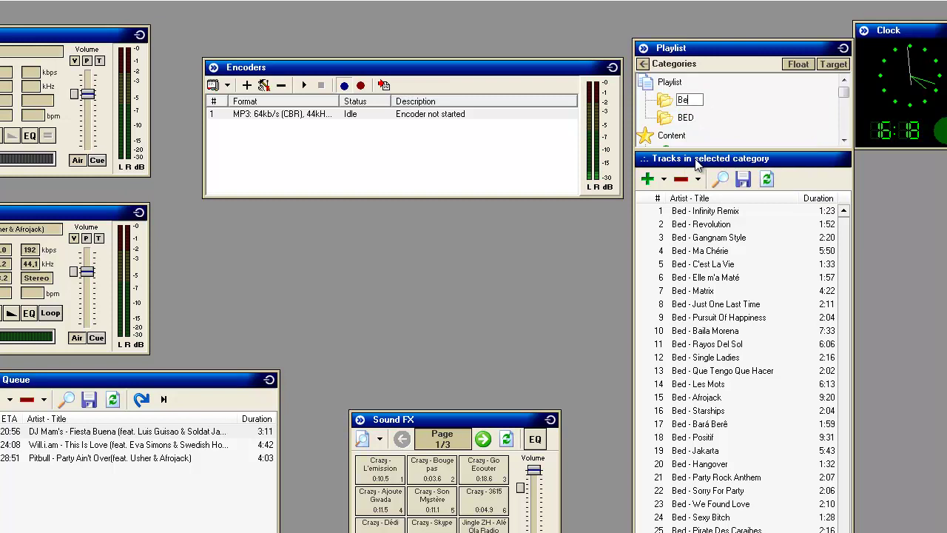
{"action": "left_click", "coordinate": [675, 118]}
{"action": "key", "text": "Delete"}
{"action": "left_click", "coordinate": [223, 381]}
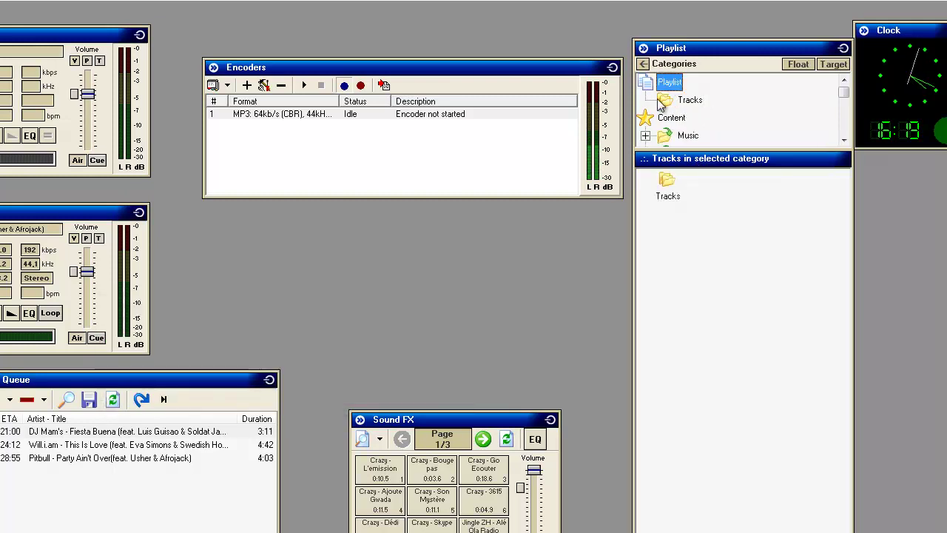
Step: Reopen the Tracks list, lower the Playlist window, and hide the categories
{"action": "double_click", "coordinate": [670, 198]}
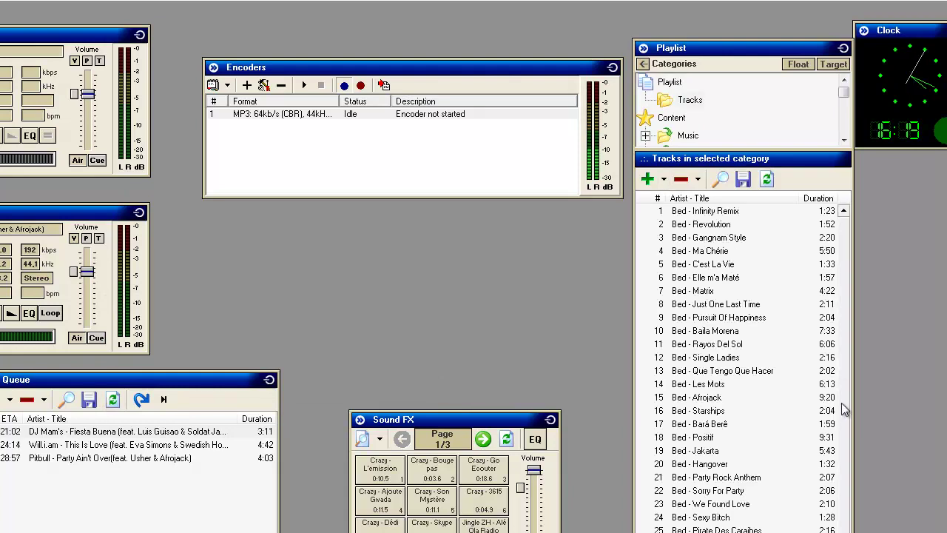
{"action": "left_click_drag", "start_coordinate": [751, 56], "coordinate": [751, 83]}
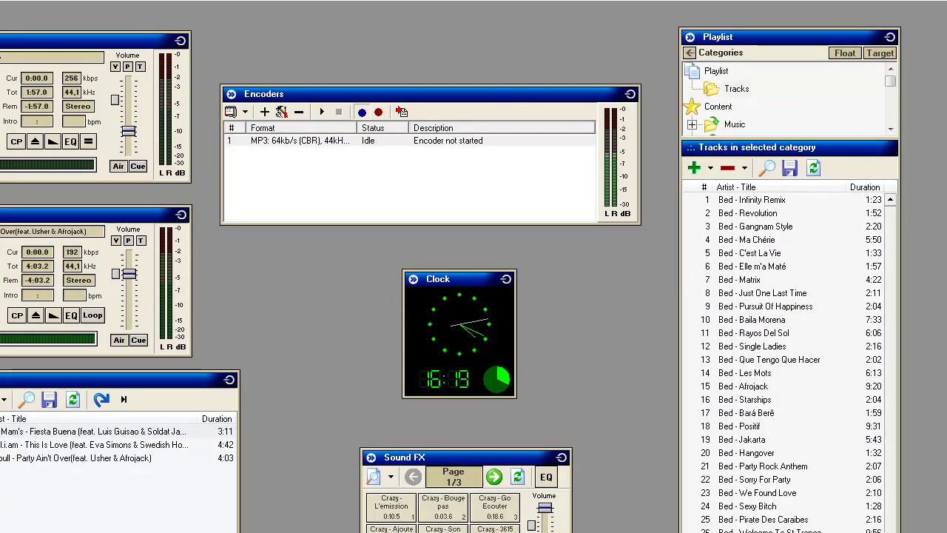
{"action": "left_click", "coordinate": [690, 52]}
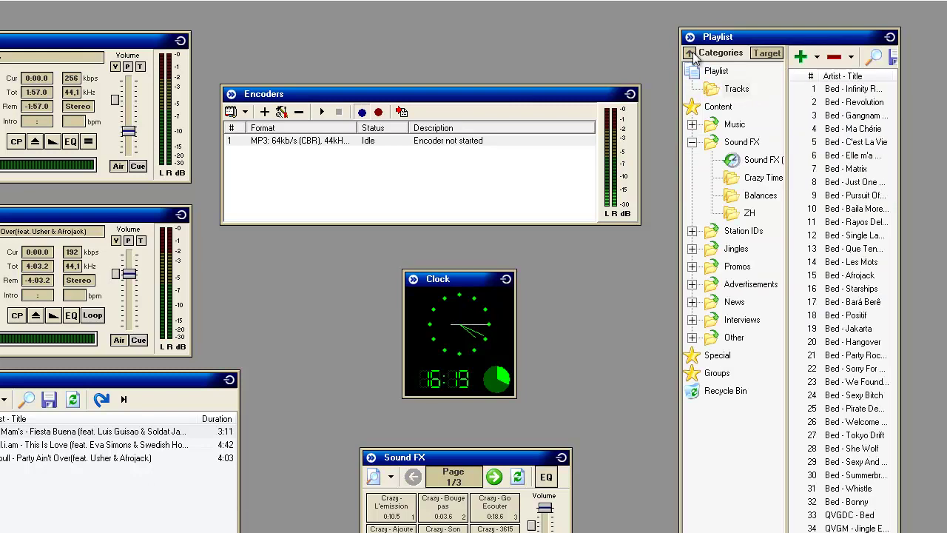
{"action": "left_click", "coordinate": [690, 52]}
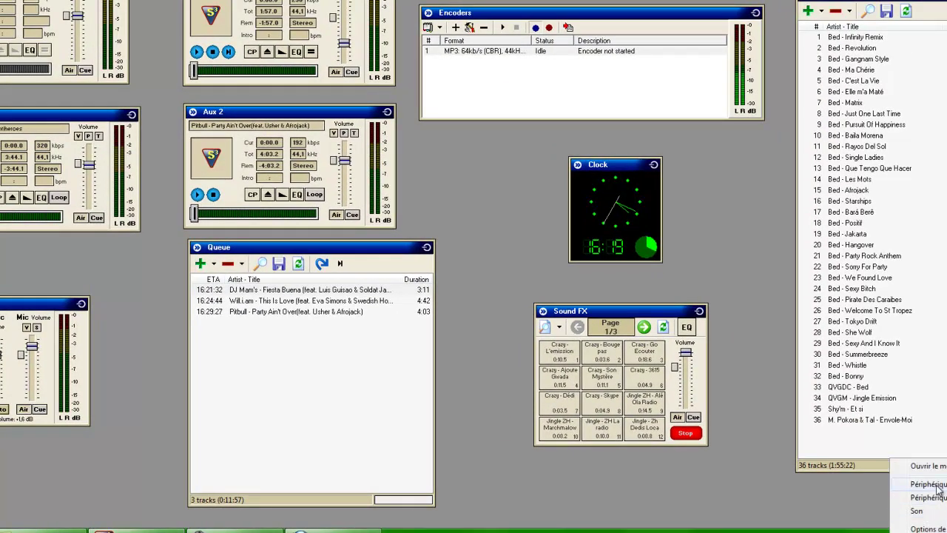
Step: Open the Haut-parleurs properties on the Niveaux tab
{"action": "left_click", "coordinate": [937, 485]}
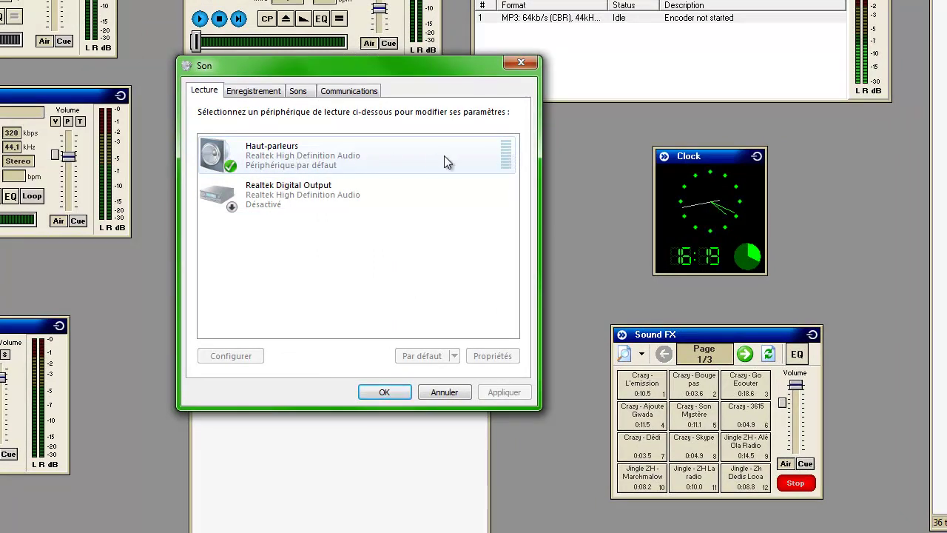
{"action": "right_click", "coordinate": [340, 163]}
{"action": "left_click", "coordinate": [392, 274]}
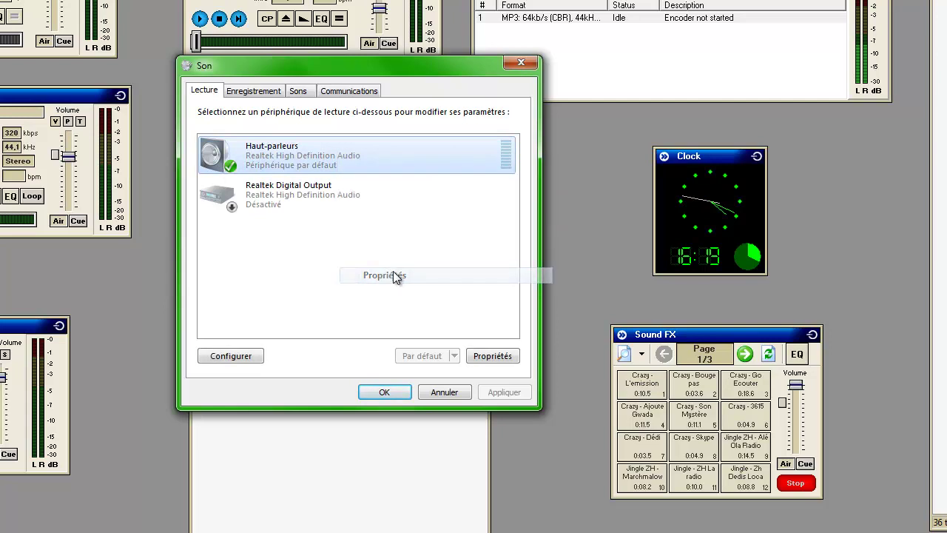
{"action": "left_click_drag", "start_coordinate": [390, 127], "coordinate": [628, 118]}
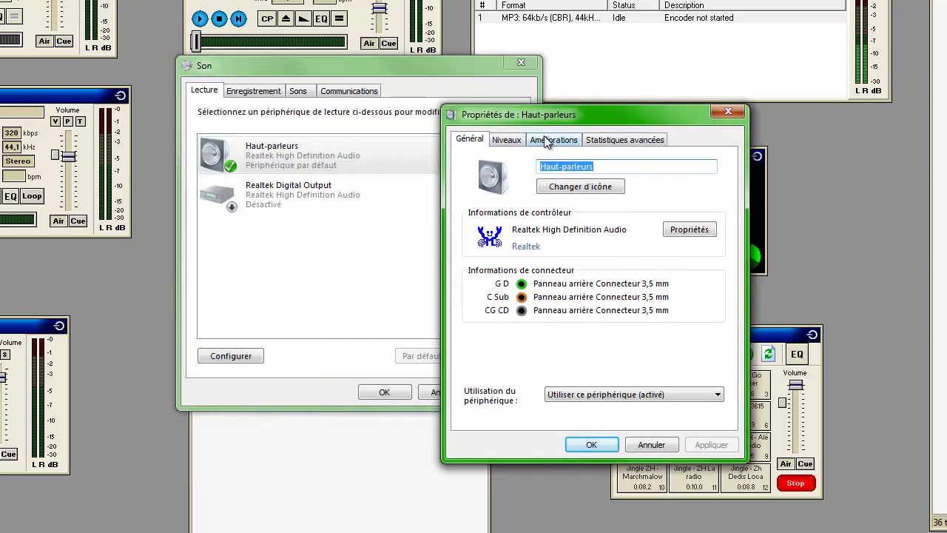
{"action": "left_click", "coordinate": [508, 140]}
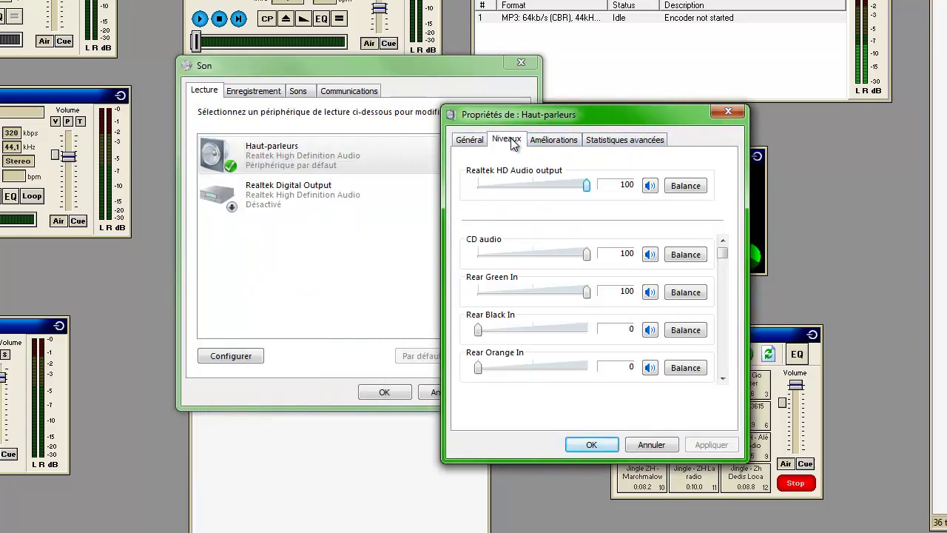
Step: Adjust the Realtek output level, unmute Rear Pink In, and confirm with OK
{"action": "left_click_drag", "start_coordinate": [586, 185], "coordinate": [664, 189]}
{"action": "left_click", "coordinate": [723, 378]}
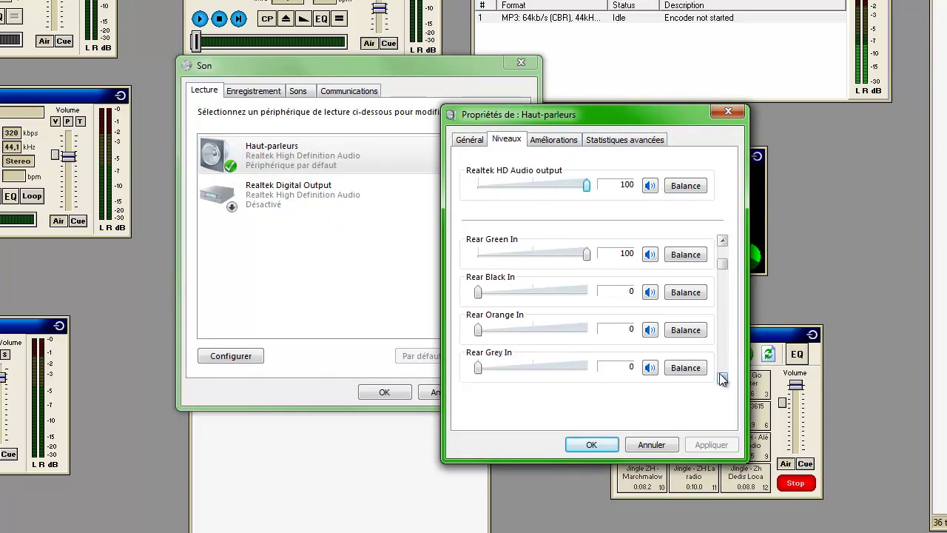
{"action": "left_click", "coordinate": [724, 379]}
{"action": "left_click", "coordinate": [724, 380]}
{"action": "left_click", "coordinate": [725, 382]}
{"action": "left_click_drag", "start_coordinate": [723, 296], "coordinate": [725, 376]}
{"action": "left_click", "coordinate": [723, 241]}
{"action": "left_click", "coordinate": [723, 241]}
{"action": "left_click", "coordinate": [723, 241]}
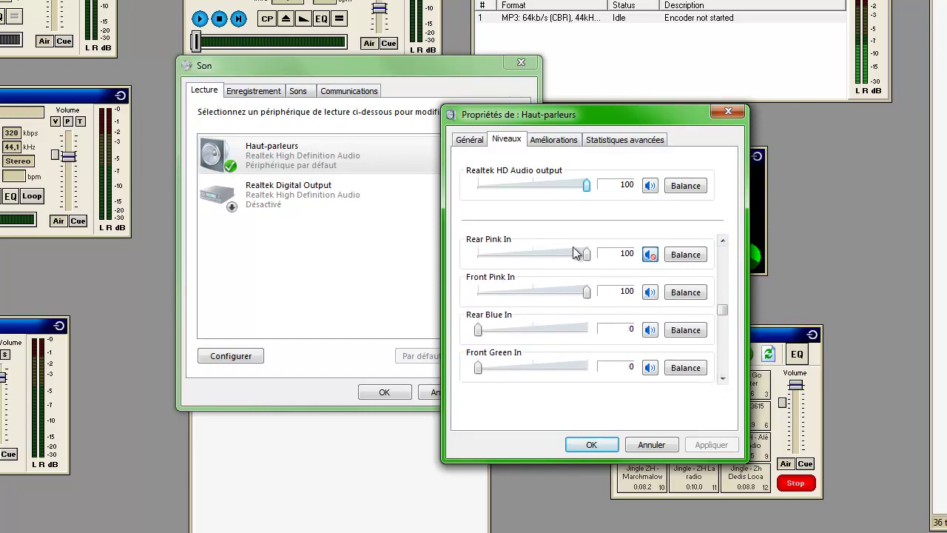
{"action": "left_click", "coordinate": [723, 241]}
{"action": "left_click", "coordinate": [650, 292]}
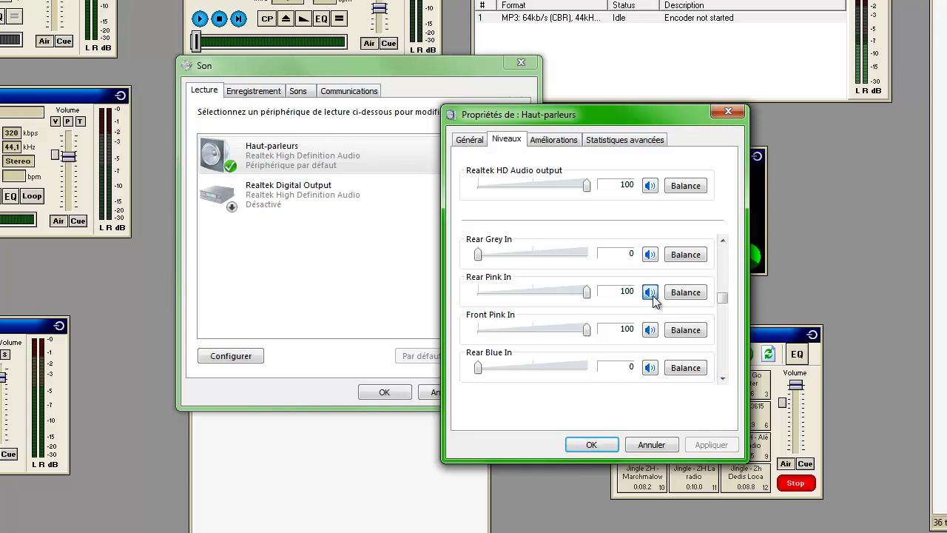
{"action": "left_click", "coordinate": [590, 444]}
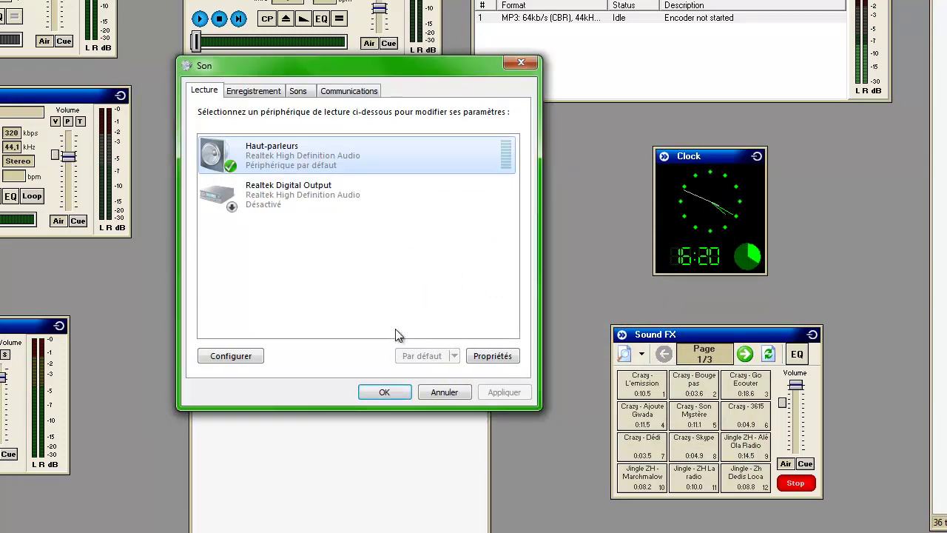
Step: On the Enregistrement tab, scroll to Mixage stéréo and open its Propriétés
{"action": "left_click", "coordinate": [255, 92]}
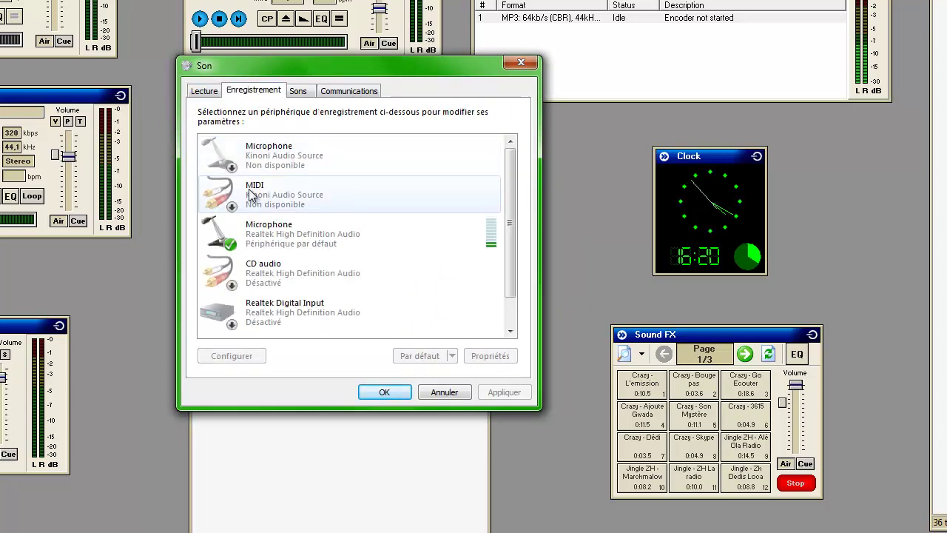
{"action": "right_click", "coordinate": [303, 157]}
{"action": "left_click_drag", "start_coordinate": [347, 76], "coordinate": [394, 105]}
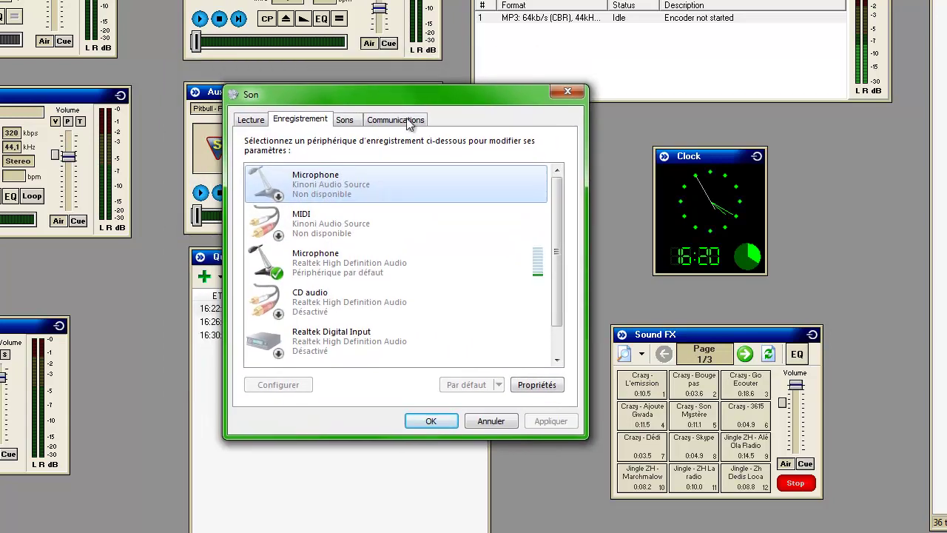
{"action": "left_click", "coordinate": [348, 271]}
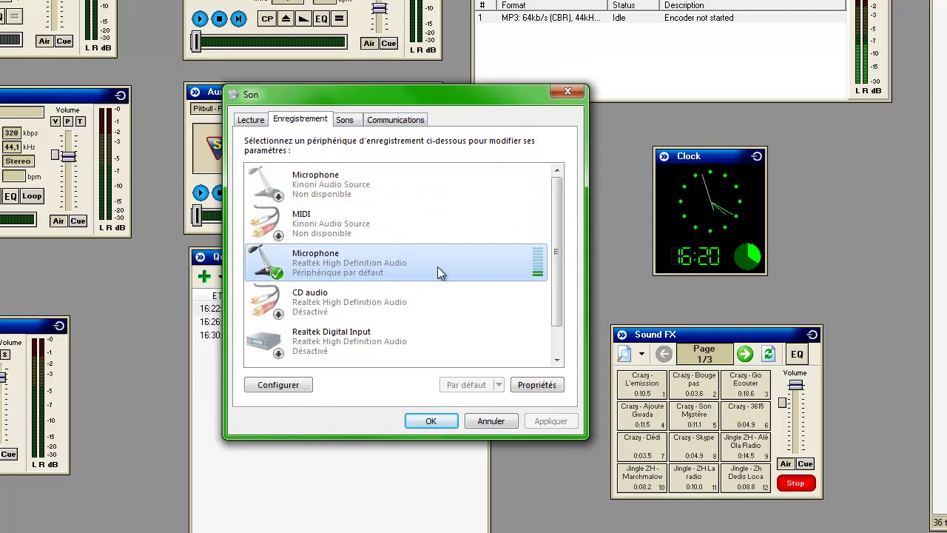
{"action": "scroll", "coordinate": [442, 268], "scroll_direction": "down", "scroll_amount": 1}
{"action": "scroll", "coordinate": [441, 269], "scroll_direction": "down", "scroll_amount": 1}
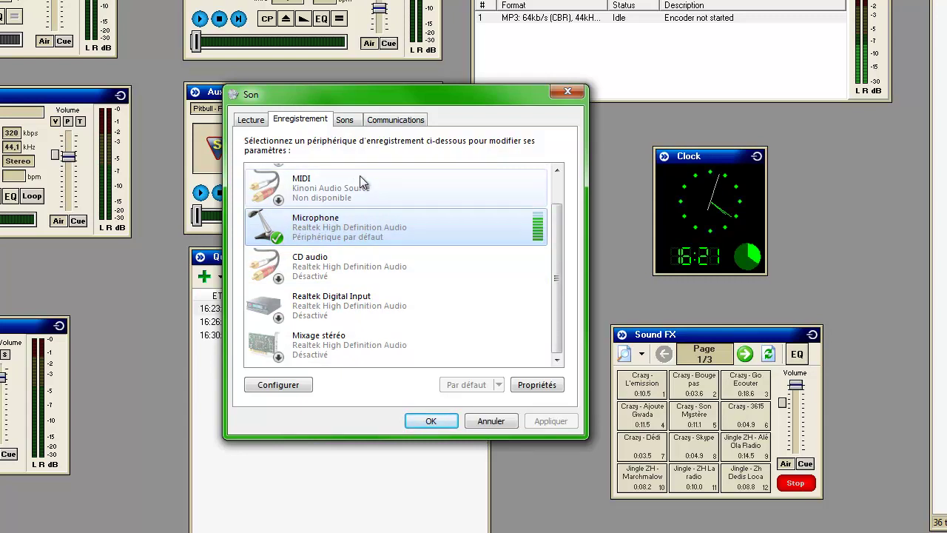
{"action": "right_click", "coordinate": [362, 222]}
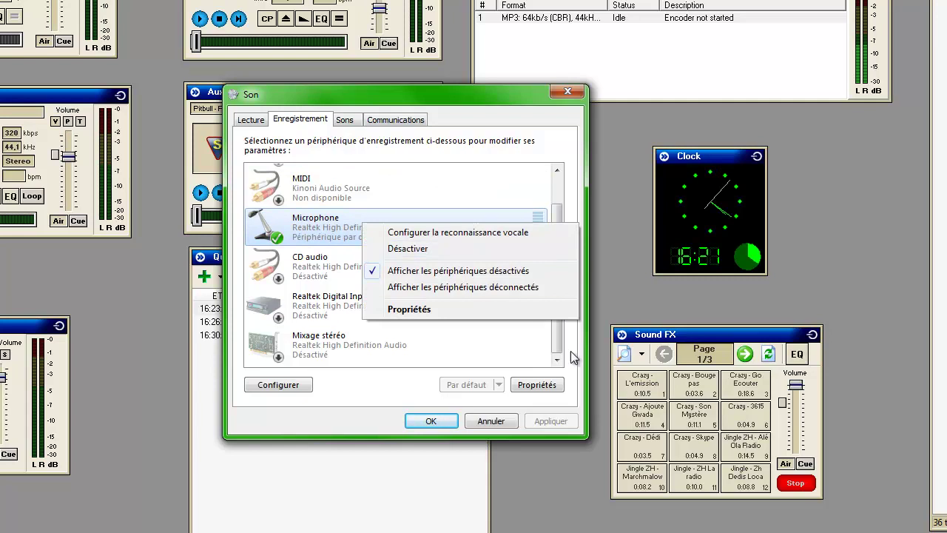
{"action": "right_click", "coordinate": [322, 340]}
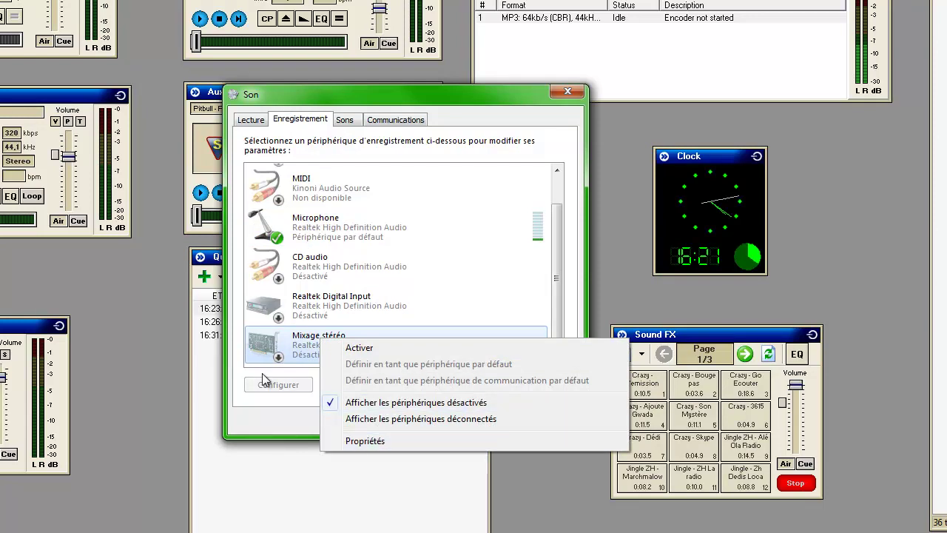
{"action": "left_click", "coordinate": [362, 440]}
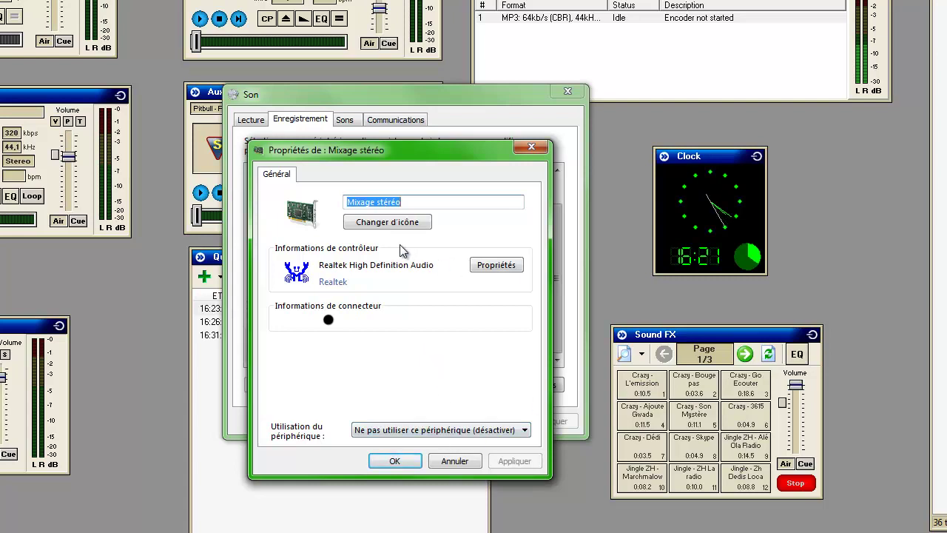
Step: Disable the Microphone and enable Mixage stéréo as recording device
{"action": "left_click", "coordinate": [389, 458]}
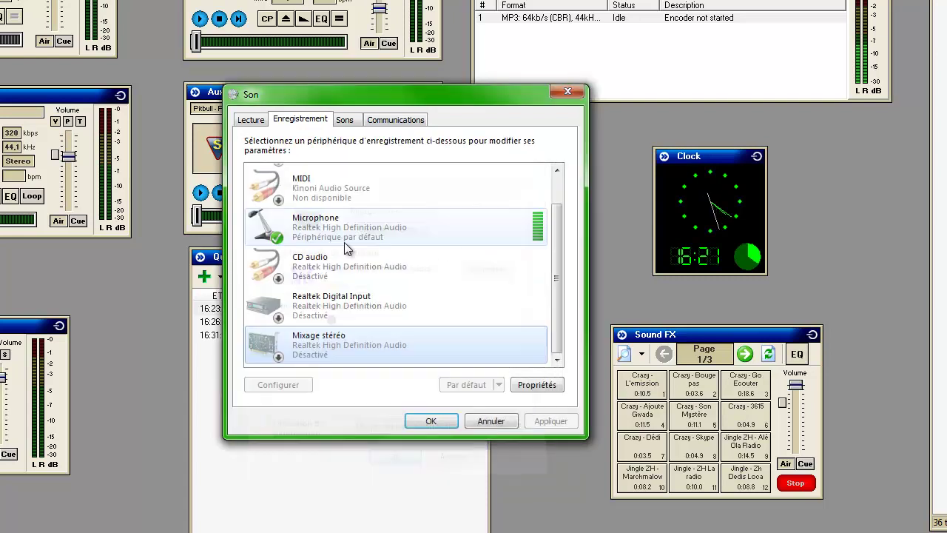
{"action": "right_click", "coordinate": [342, 225]}
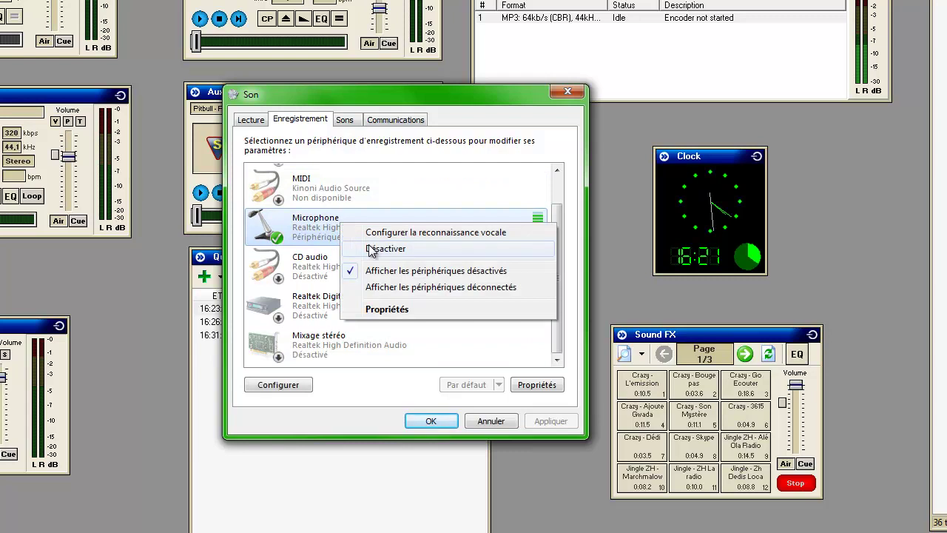
{"action": "left_click", "coordinate": [371, 249]}
{"action": "right_click", "coordinate": [346, 357]}
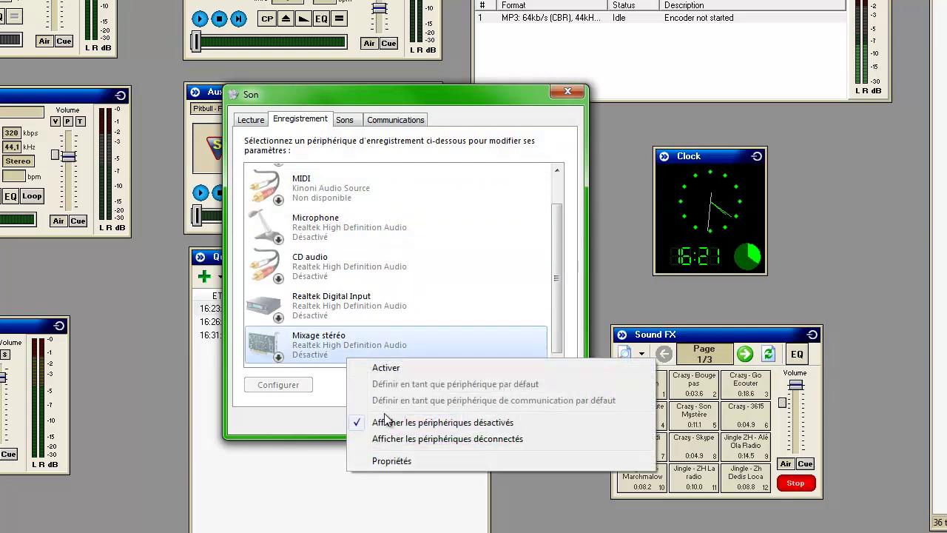
{"action": "left_click", "coordinate": [381, 367]}
Step: Review the Mixage stéréo property tabs, turning off DC offset cancellation
{"action": "right_click", "coordinate": [419, 354]}
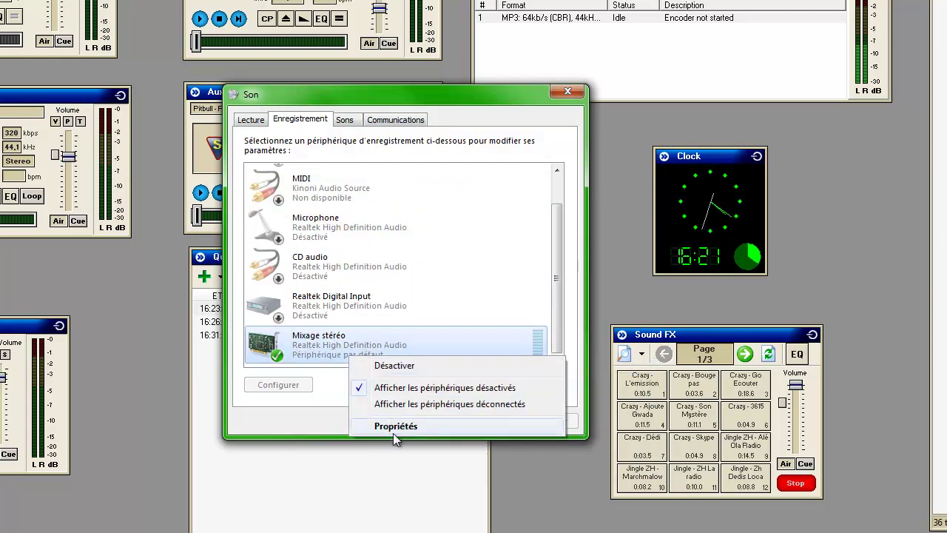
{"action": "left_click", "coordinate": [448, 489]}
{"action": "left_click", "coordinate": [348, 178]}
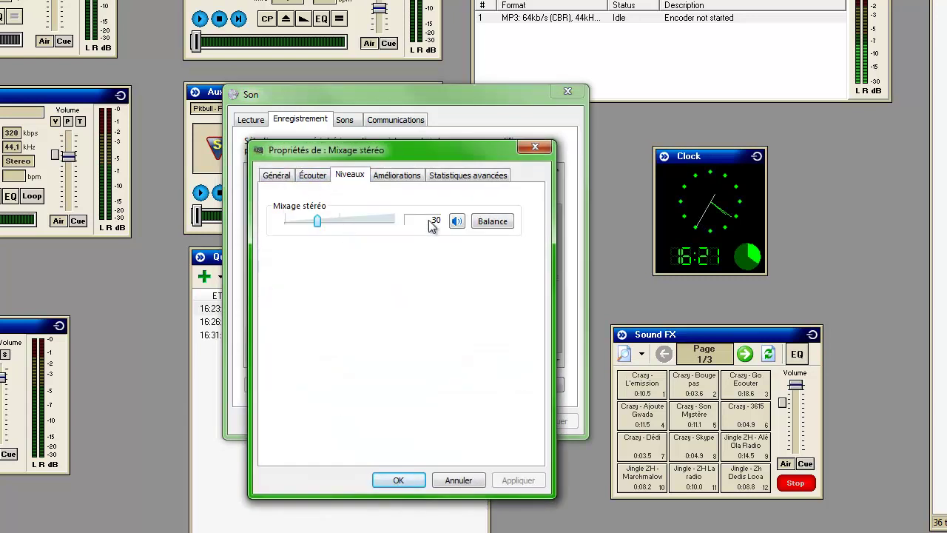
{"action": "left_click", "coordinate": [396, 177]}
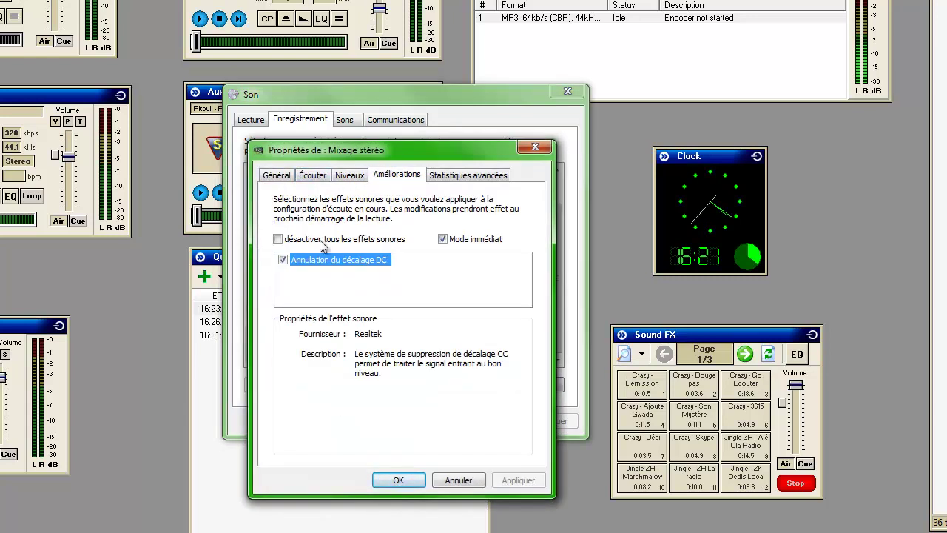
{"action": "left_click", "coordinate": [281, 260]}
{"action": "left_click", "coordinate": [310, 176]}
{"action": "left_click", "coordinate": [272, 181]}
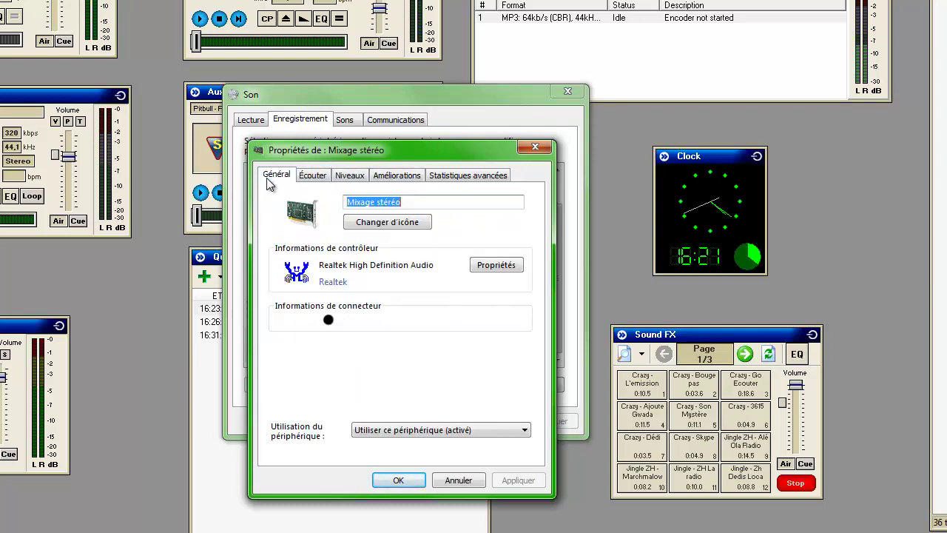
{"action": "left_click", "coordinate": [399, 480]}
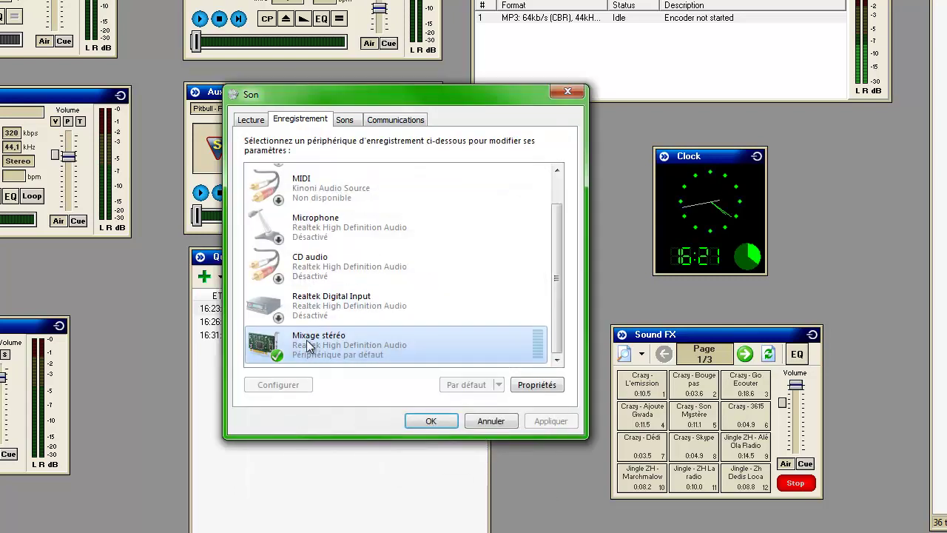
Step: Disable Mixage stéréo again and re-enable the Microphone
{"action": "right_click", "coordinate": [354, 347]}
{"action": "left_click", "coordinate": [370, 353]}
{"action": "right_click", "coordinate": [311, 215]}
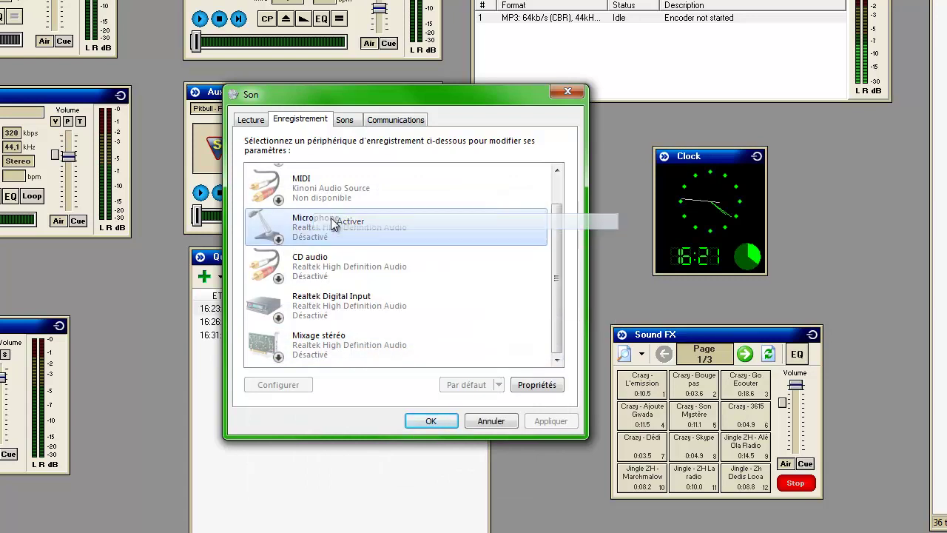
{"action": "left_click", "coordinate": [330, 222]}
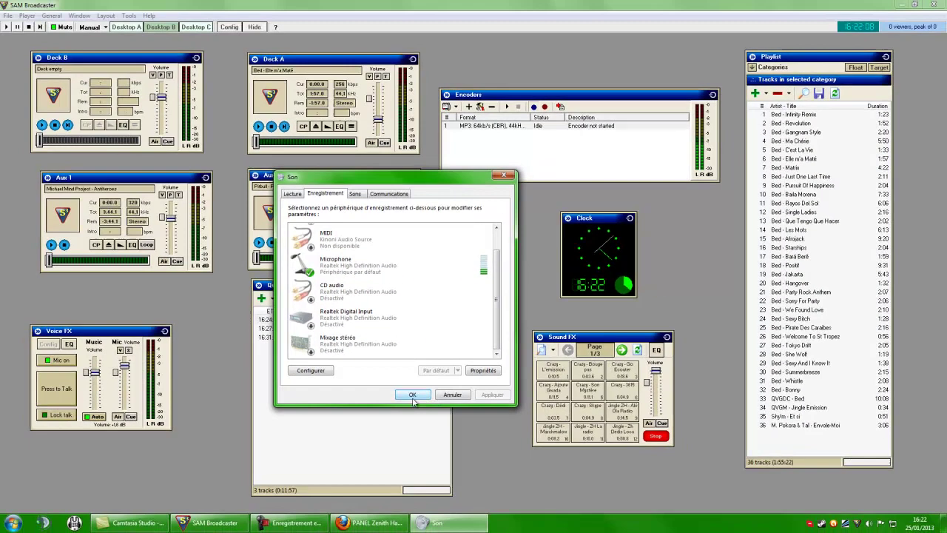
Step: Set Voice FX's record device to Microphone (Realtek High Definition), then switch the mic on
{"action": "left_click", "coordinate": [432, 421]}
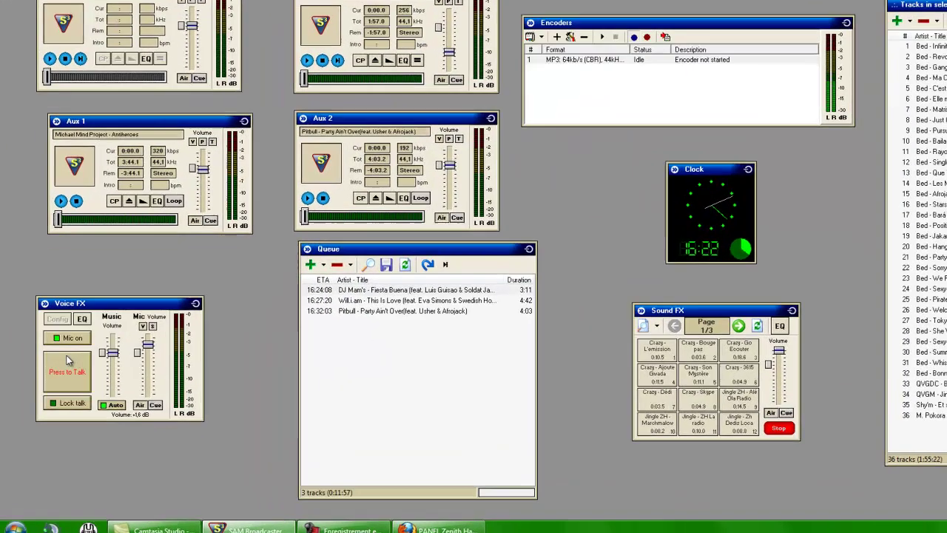
{"action": "left_click", "coordinate": [57, 359]}
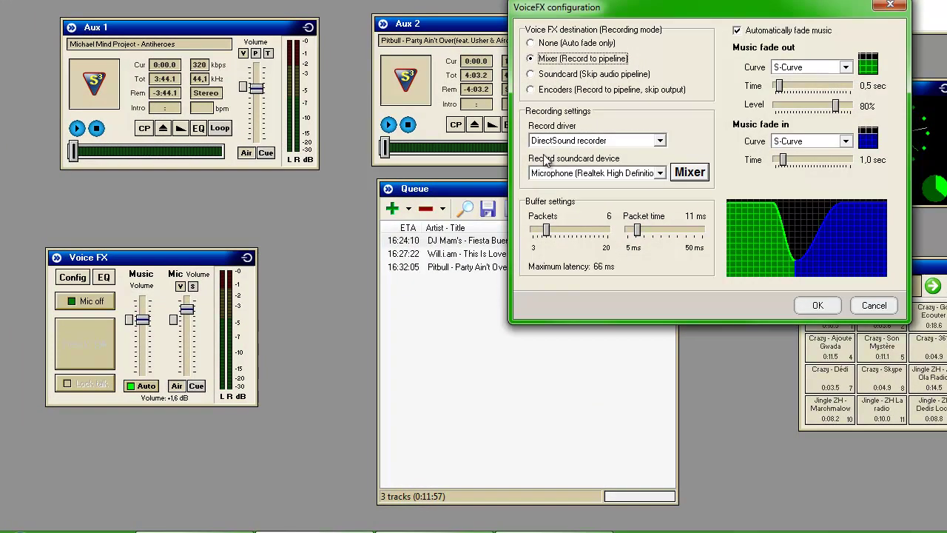
{"action": "left_click", "coordinate": [592, 173]}
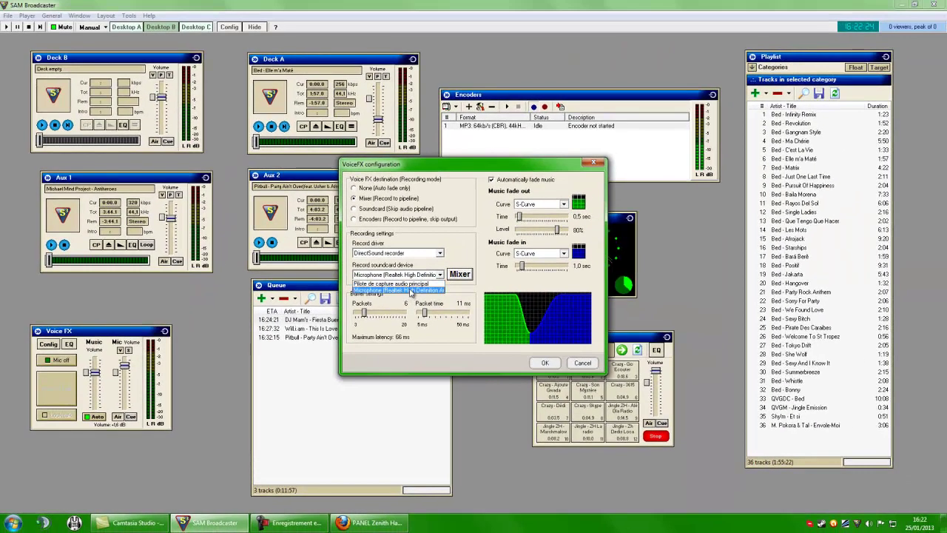
{"action": "left_click", "coordinate": [574, 217]}
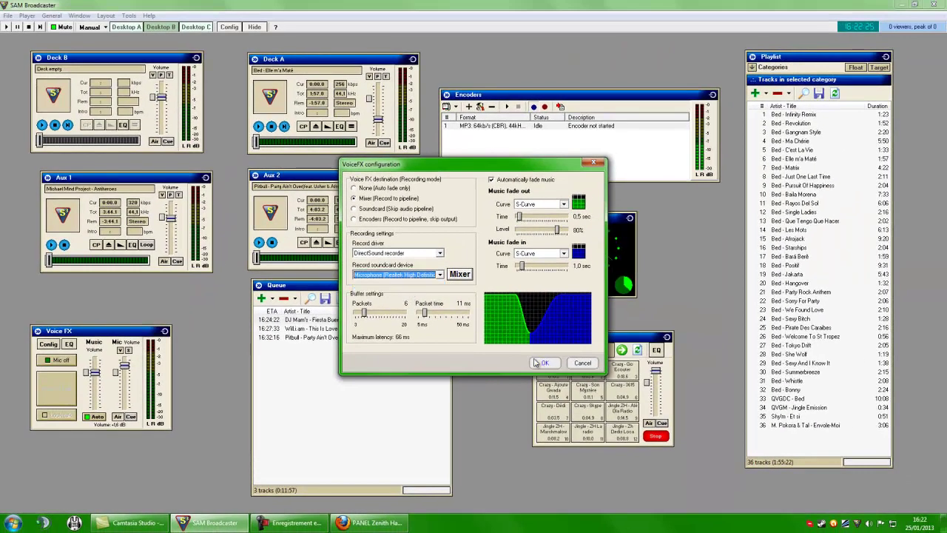
{"action": "left_click", "coordinate": [540, 363]}
{"action": "left_click", "coordinate": [62, 362]}
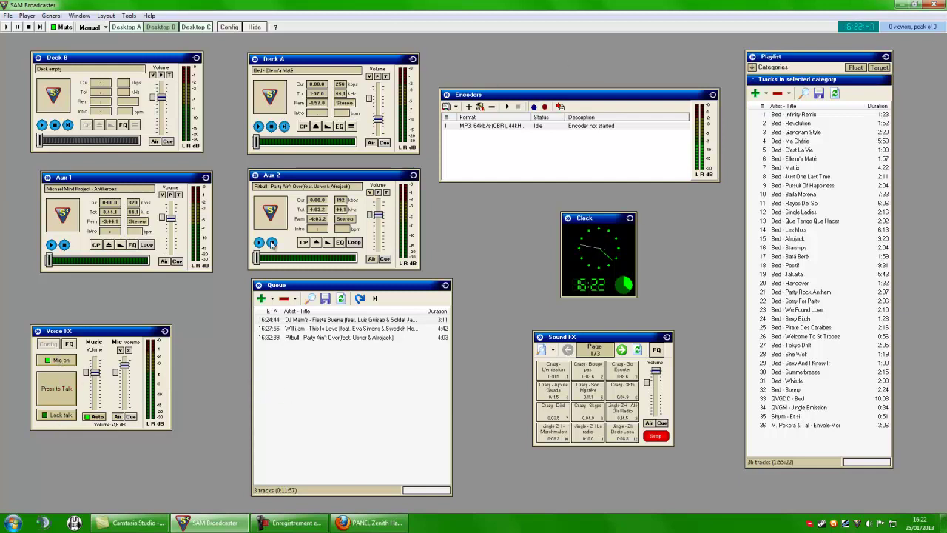
Step: Review the MP3 64kb/s encoder's Stream Archive settings and cancel without changes
{"action": "left_click", "coordinate": [508, 127]}
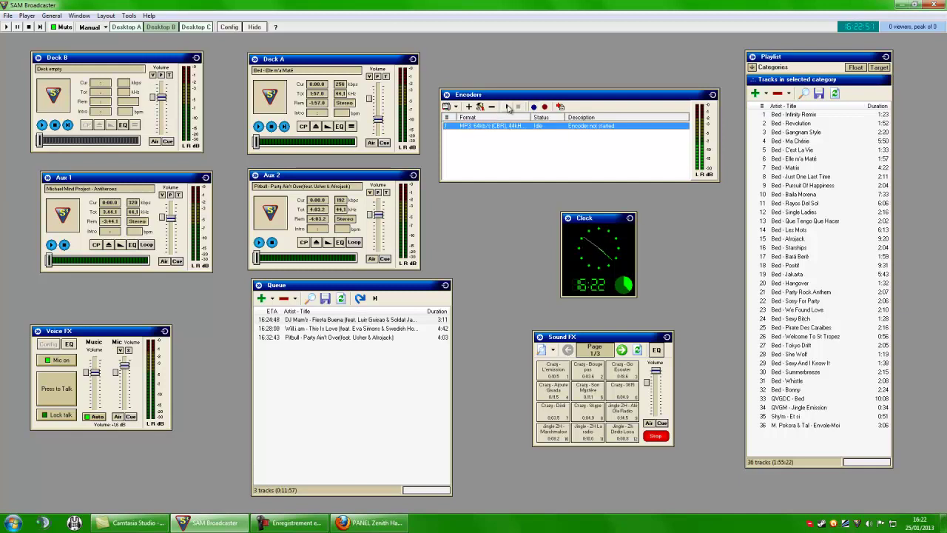
{"action": "right_click", "coordinate": [495, 127]}
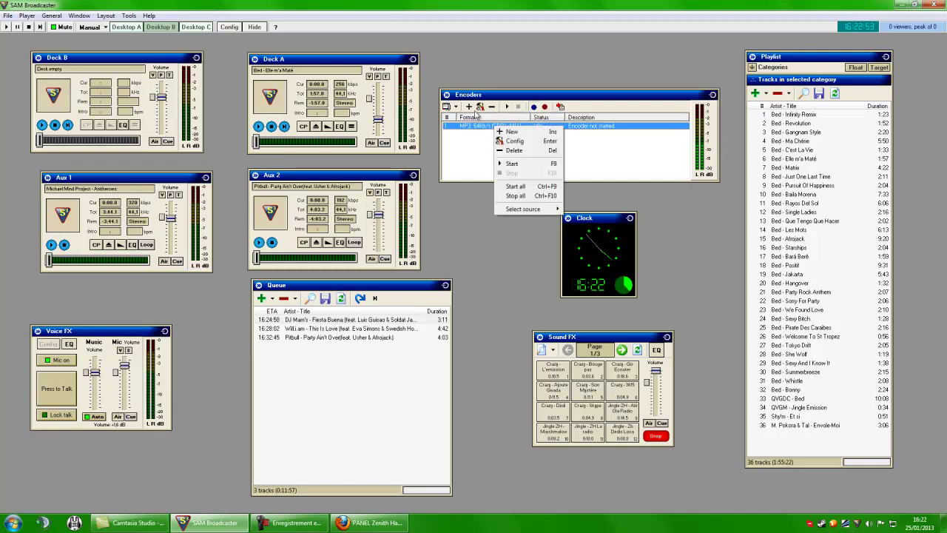
{"action": "left_click", "coordinate": [518, 141]}
{"action": "left_click", "coordinate": [443, 173]}
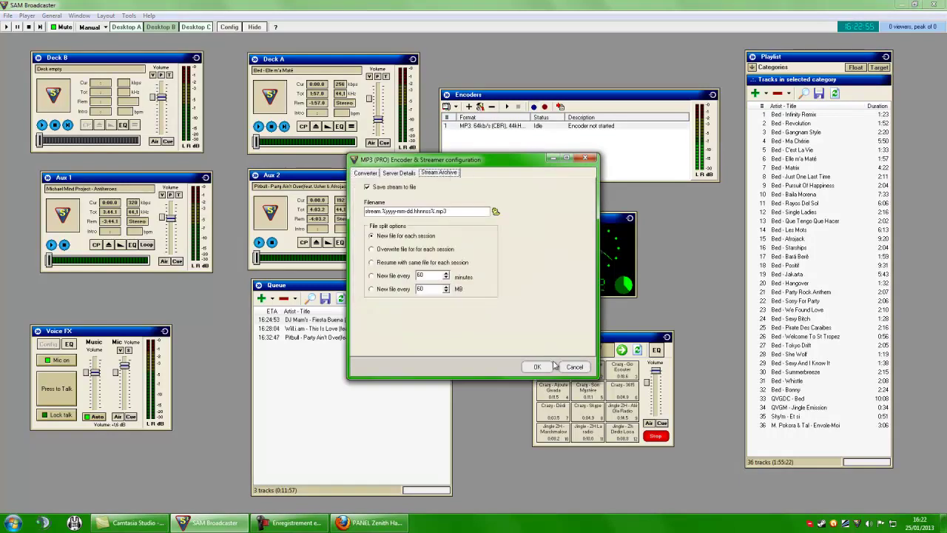
{"action": "left_click", "coordinate": [574, 367]}
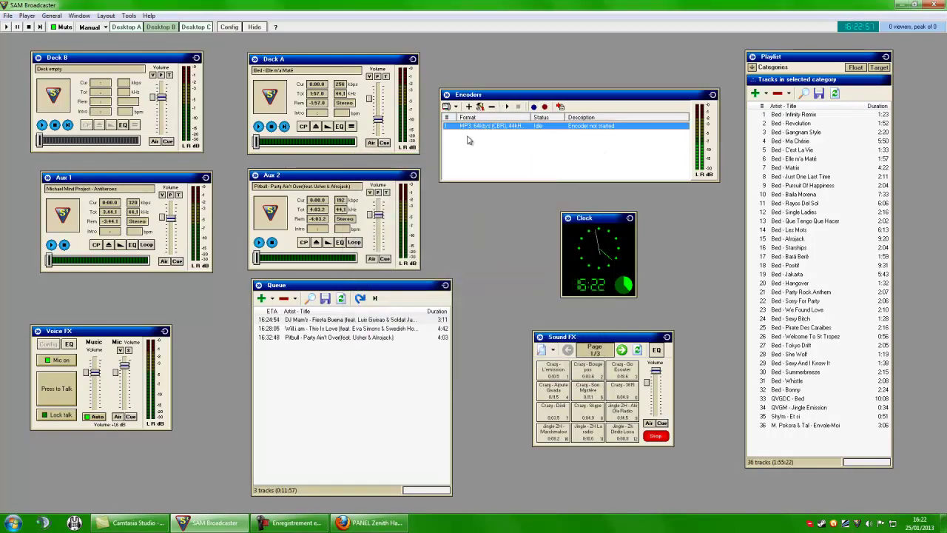
Step: Turn the Voice FX mic off and confirm its configuration unchanged
{"action": "left_click", "coordinate": [61, 416]}
{"action": "left_click", "coordinate": [49, 345]}
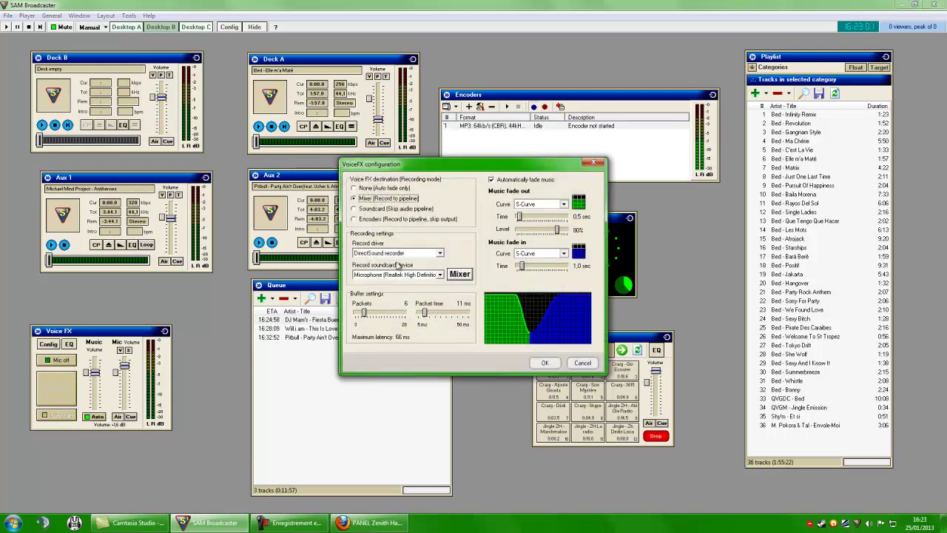
{"action": "left_click", "coordinate": [534, 363]}
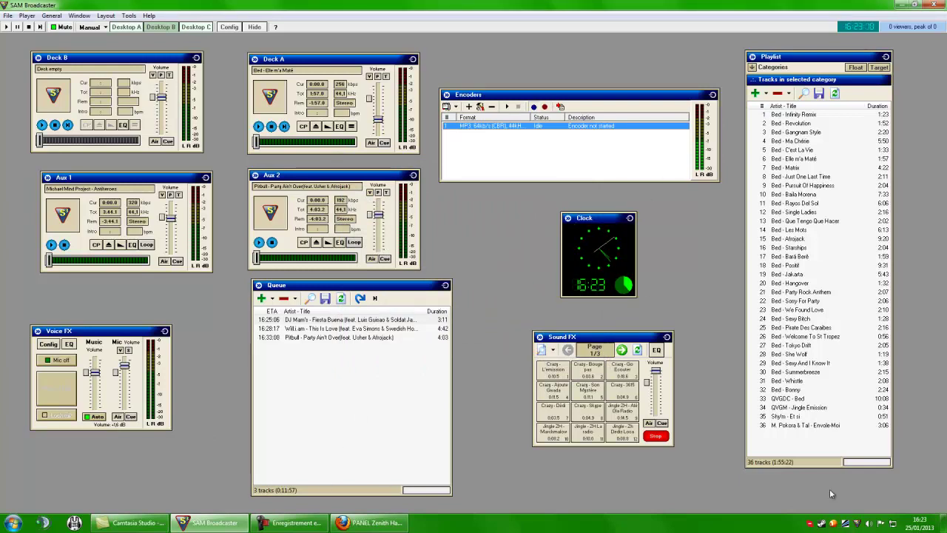
Step: Check the Haut-parleurs speaker levels in the Windows playback device properties
{"action": "right_click", "coordinate": [872, 522]}
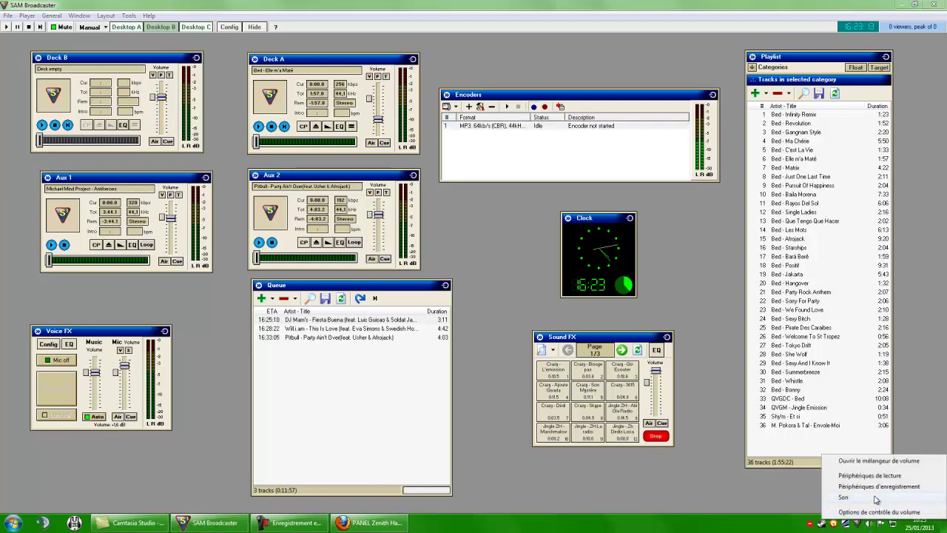
{"action": "left_click", "coordinate": [870, 477]}
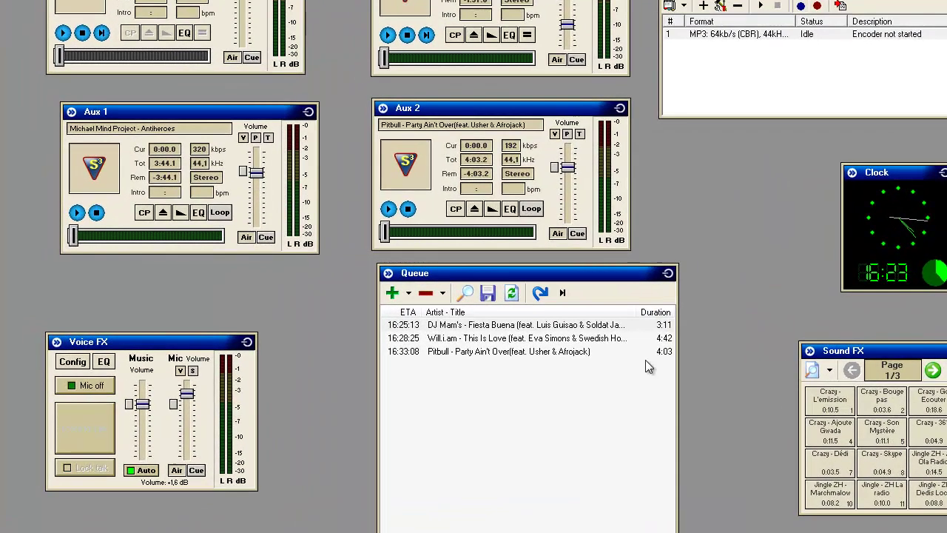
{"action": "right_click", "coordinate": [297, 138]}
{"action": "left_click", "coordinate": [348, 260]}
{"action": "left_click", "coordinate": [274, 123]}
{"action": "left_click", "coordinate": [492, 361]}
{"action": "left_click", "coordinate": [492, 362]}
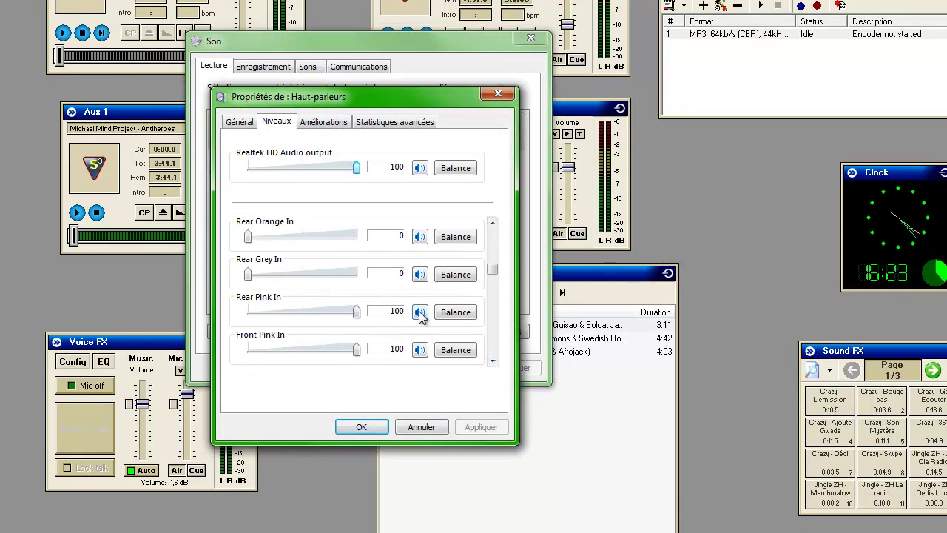
{"action": "left_click", "coordinate": [372, 428]}
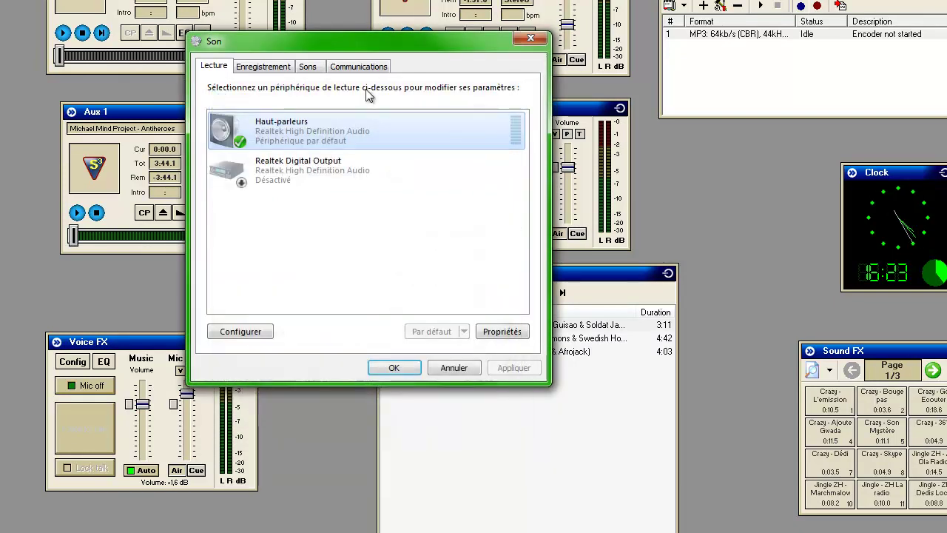
Step: Confirm Microphone is the default recording device and close the Sound dialog
{"action": "left_click", "coordinate": [274, 71]}
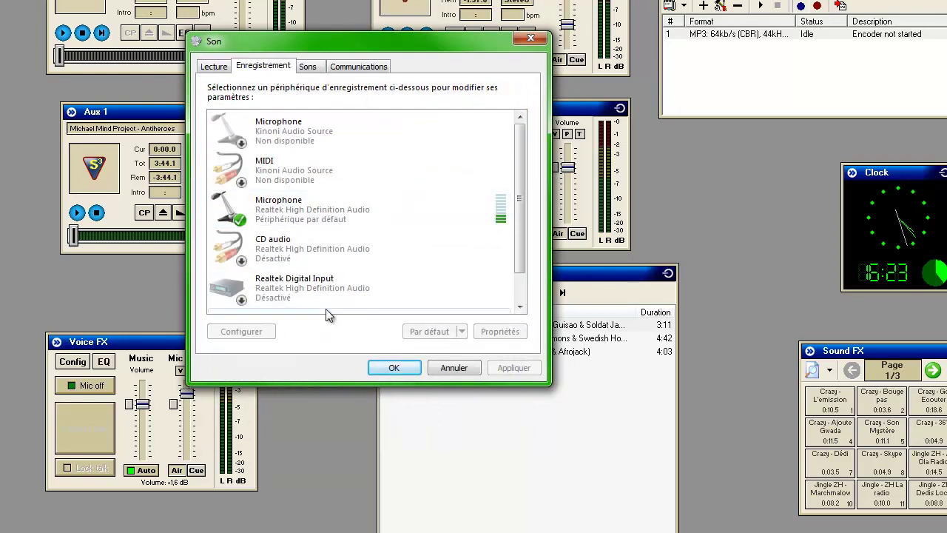
{"action": "scroll", "coordinate": [339, 304], "scroll_direction": "down", "scroll_amount": 1}
{"action": "left_click", "coordinate": [390, 367]}
Step: Reopen the Voice FX configuration with the Realtek microphone as the recording device
{"action": "left_click", "coordinate": [72, 361]}
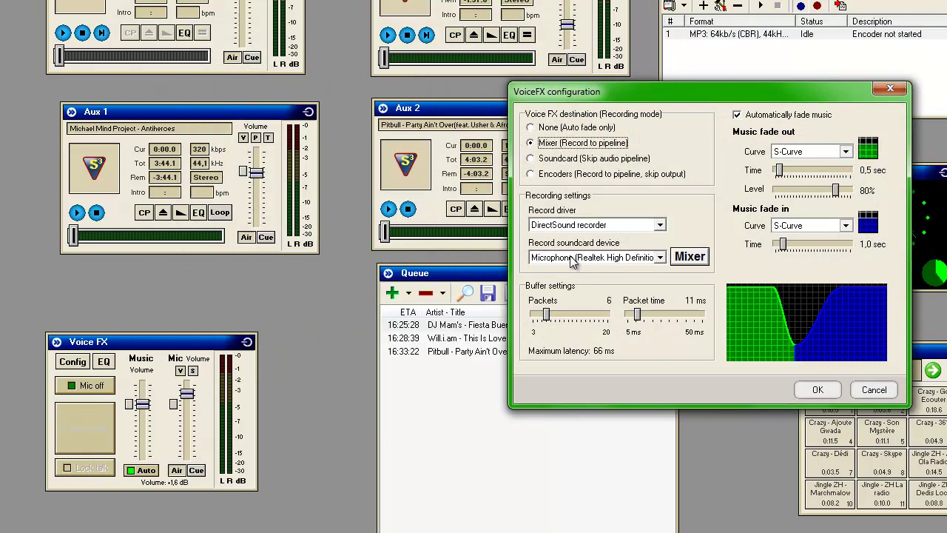
{"action": "left_click", "coordinate": [573, 258]}
{"action": "left_click", "coordinate": [585, 270]}
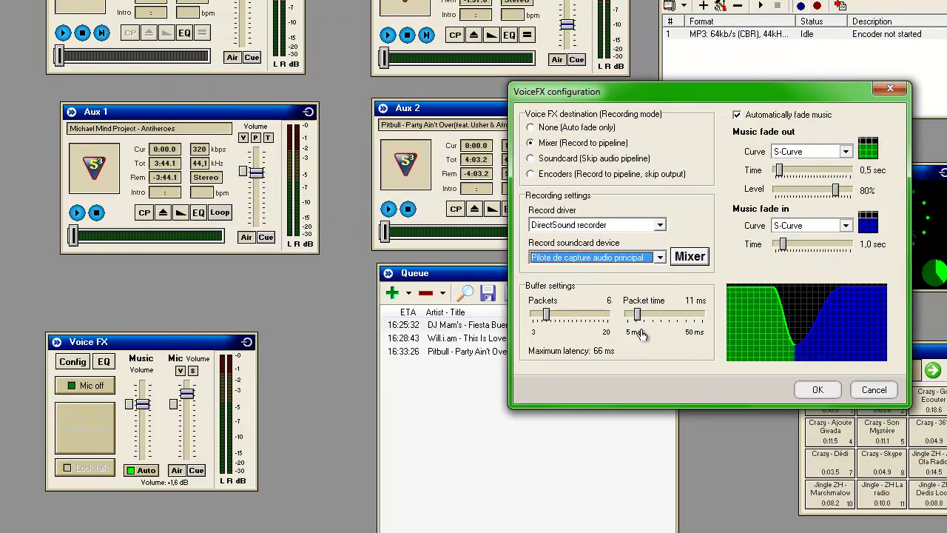
{"action": "left_click", "coordinate": [640, 256]}
{"action": "left_click", "coordinate": [629, 282]}
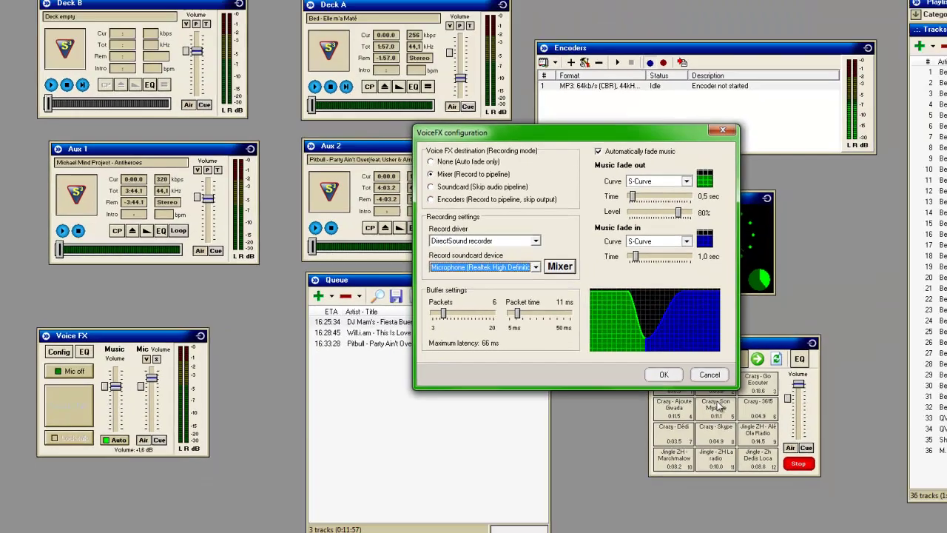
Step: Delete the last playlist track, then start Pitbull's 'Party Ain't Over' from the queue on Deck B
{"action": "key", "text": "Return"}
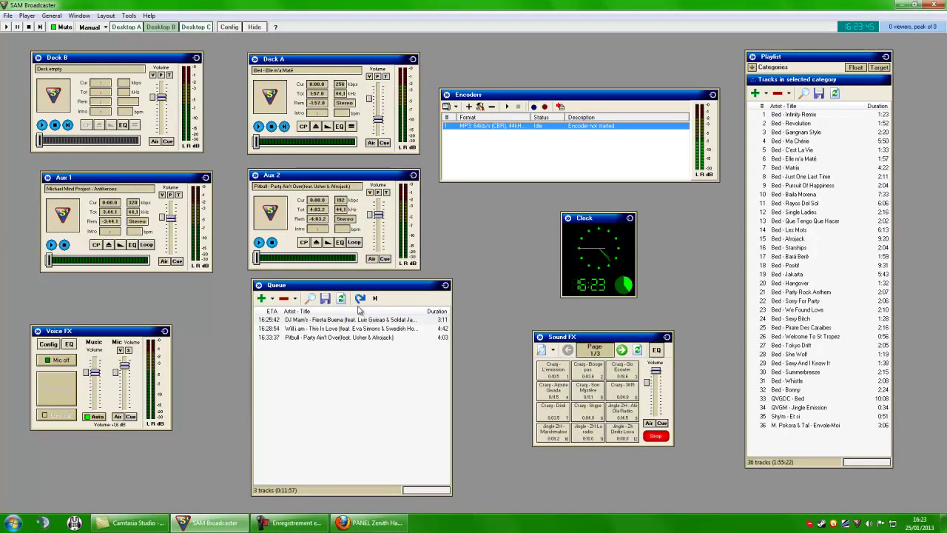
{"action": "left_click", "coordinate": [814, 425]}
{"action": "key", "text": "Delete"}
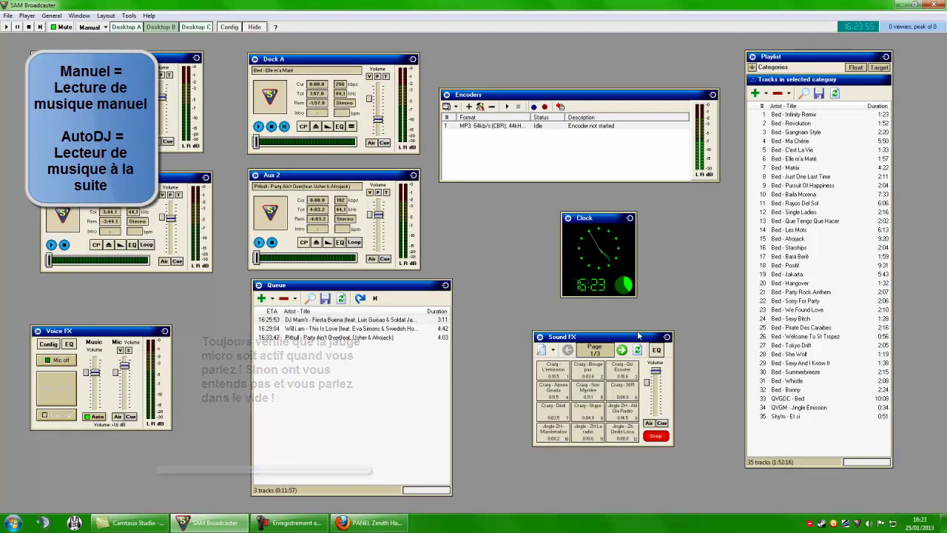
{"action": "left_click_drag", "start_coordinate": [634, 340], "coordinate": [627, 332]}
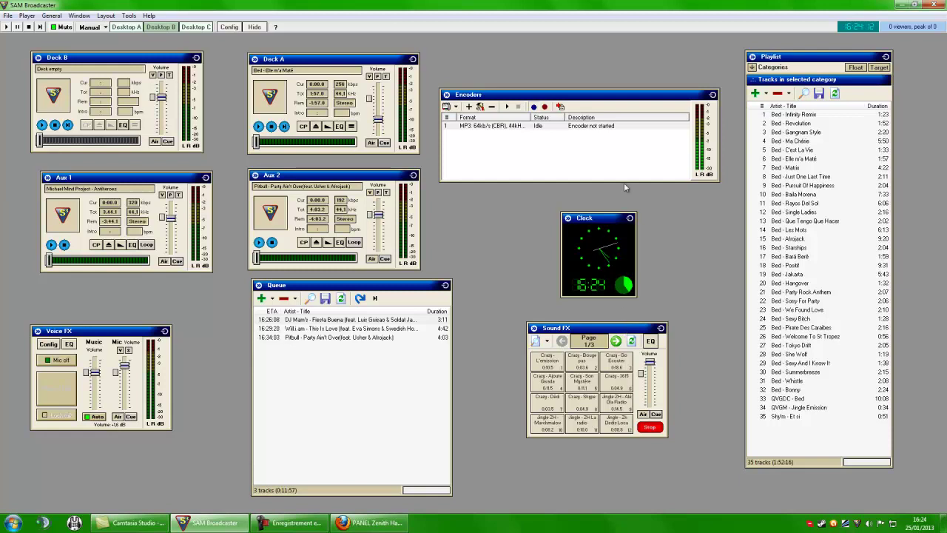
{"action": "double_click", "coordinate": [307, 340]}
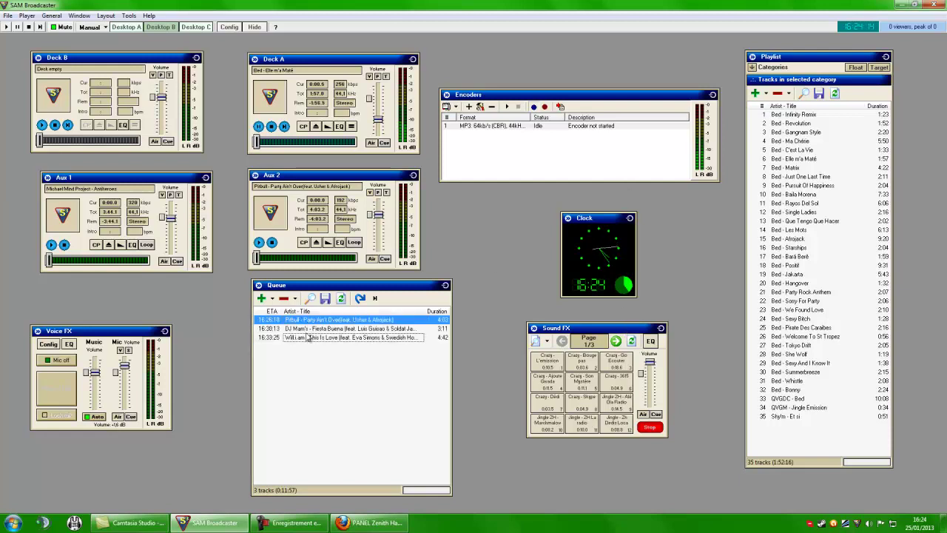